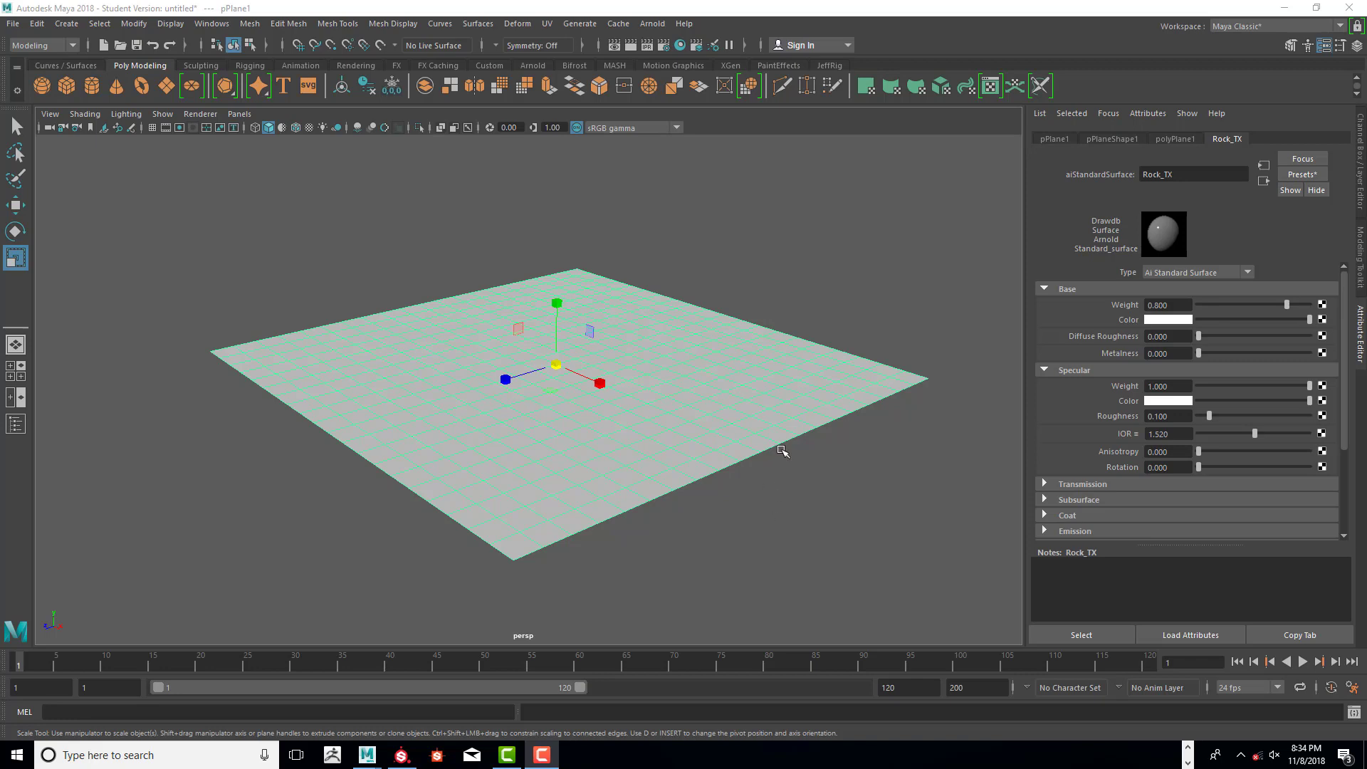
- Scale pPlane1 down slightly from its center handle, then bring up the Arnold Render Settings
middle_click_drag(721, 432, 710, 427)
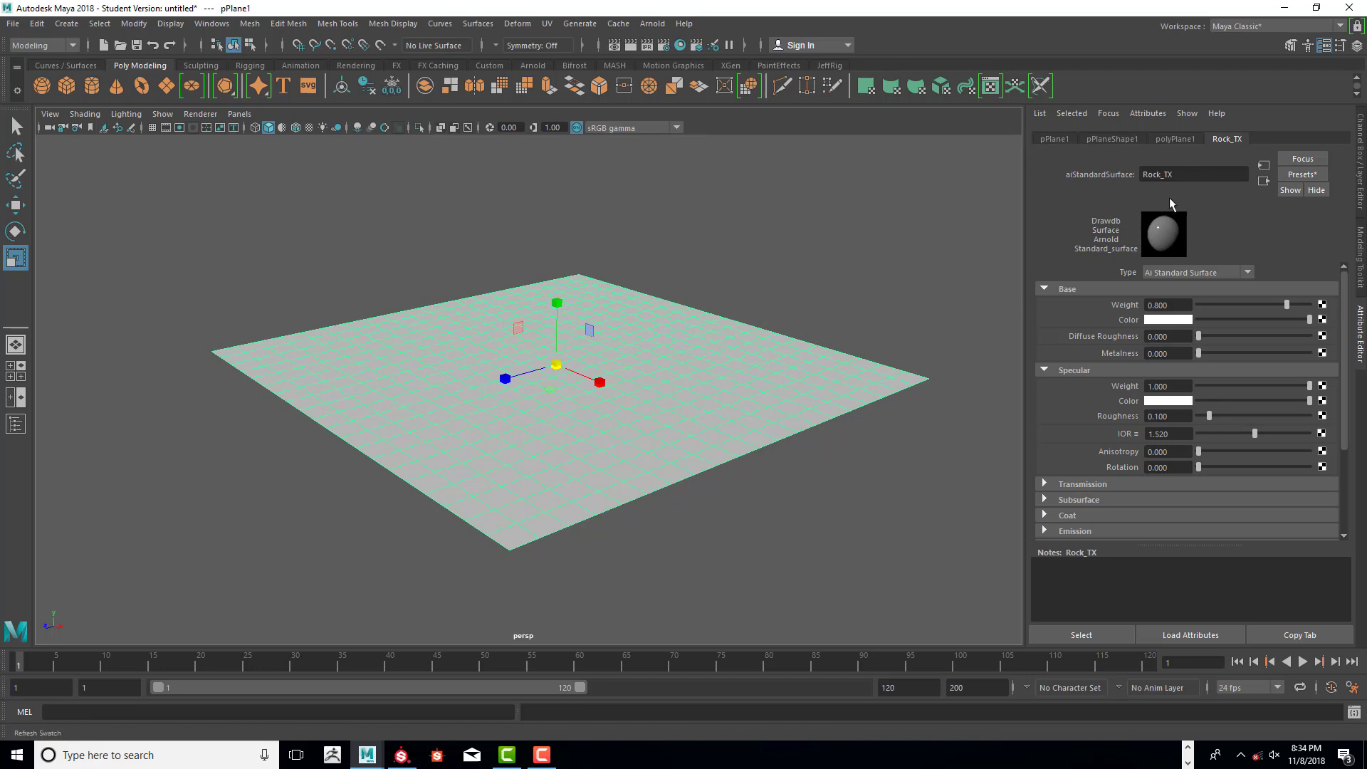
left_click(697, 45)
left_click(735, 132)
- Review the Arnold render settings, close them, browse Settings/Preferences, and deselect the plane
left_click(665, 45)
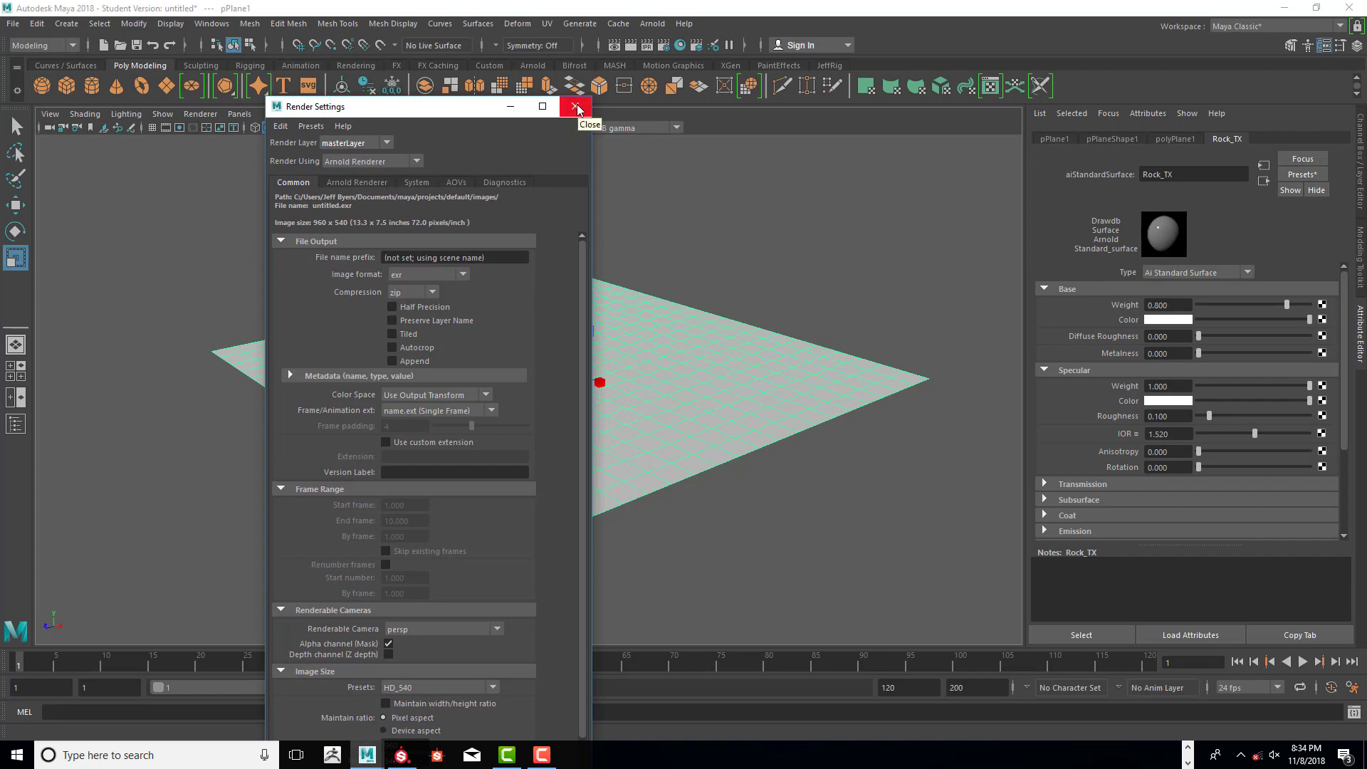
left_click(575, 108)
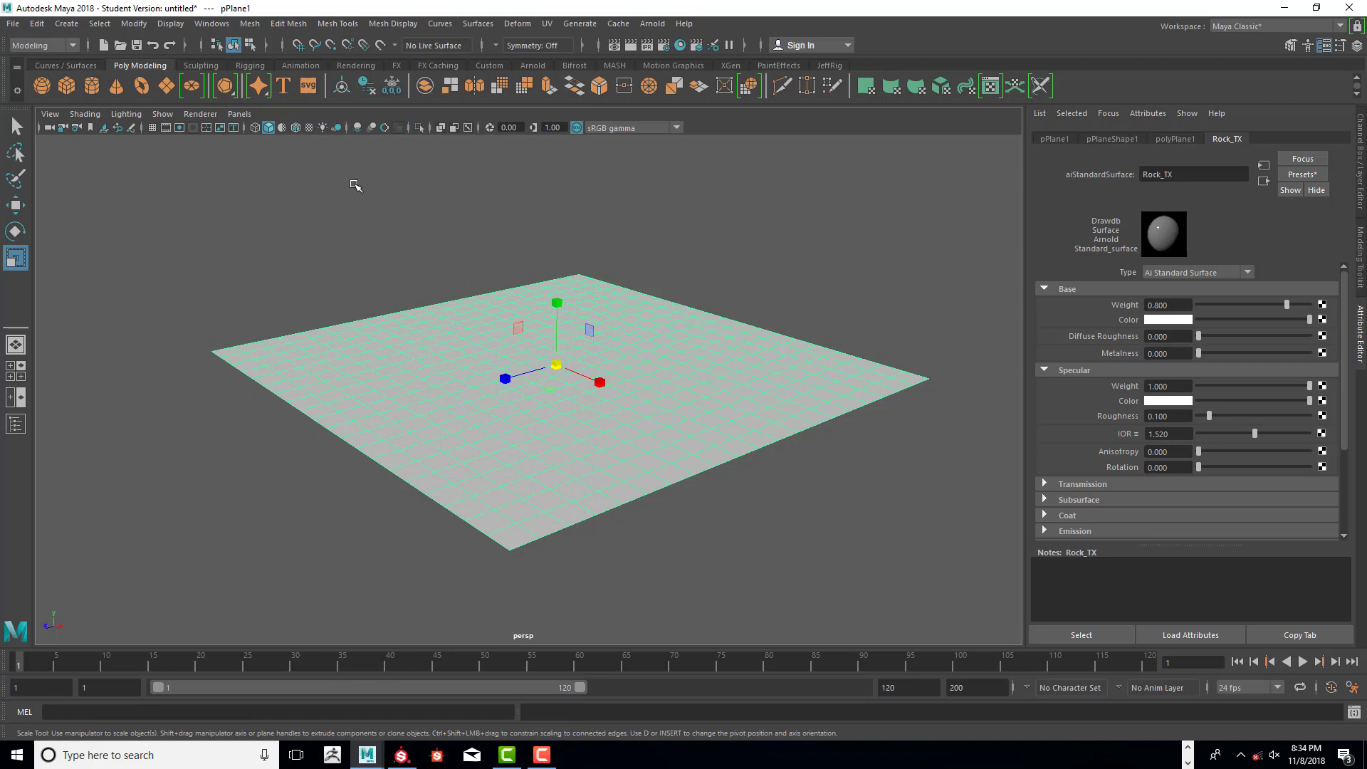
left_click(211, 24)
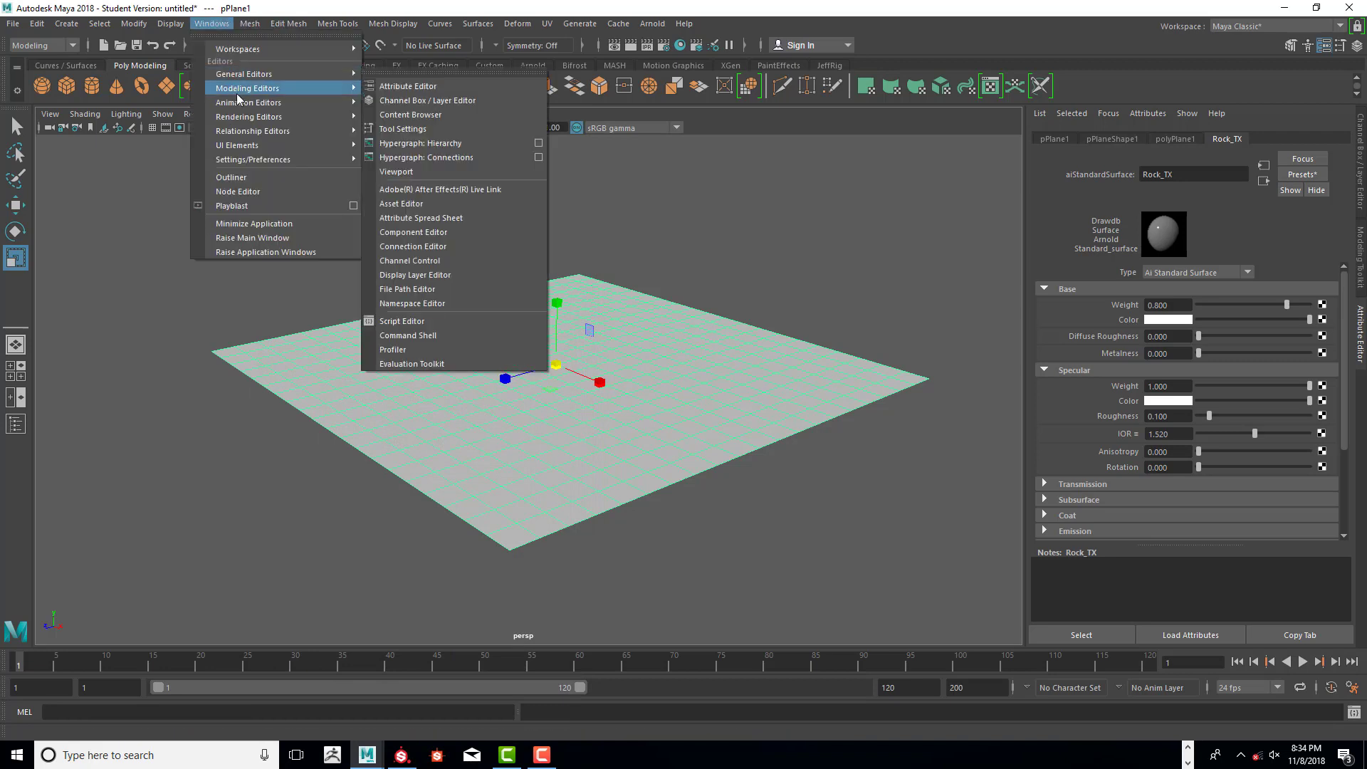
mouse_move(272, 160)
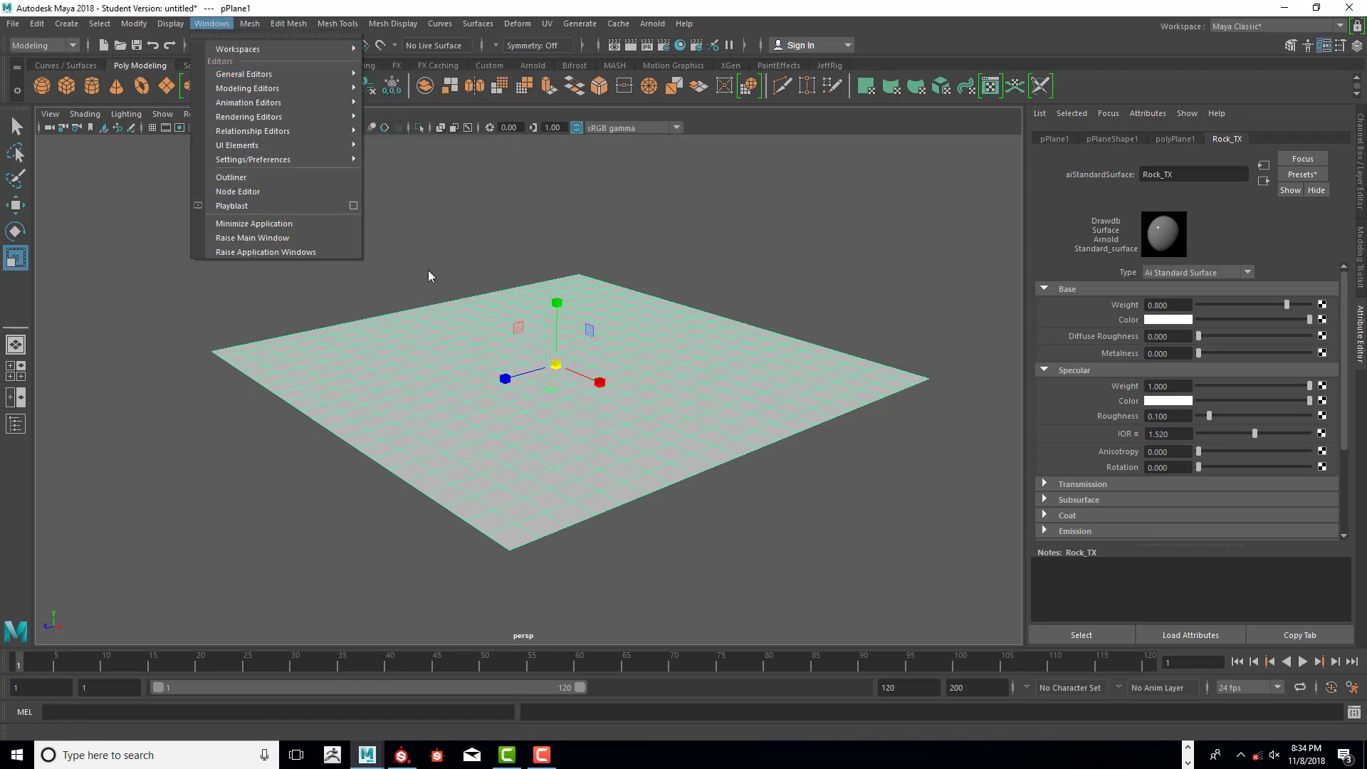
mouse_move(290, 130)
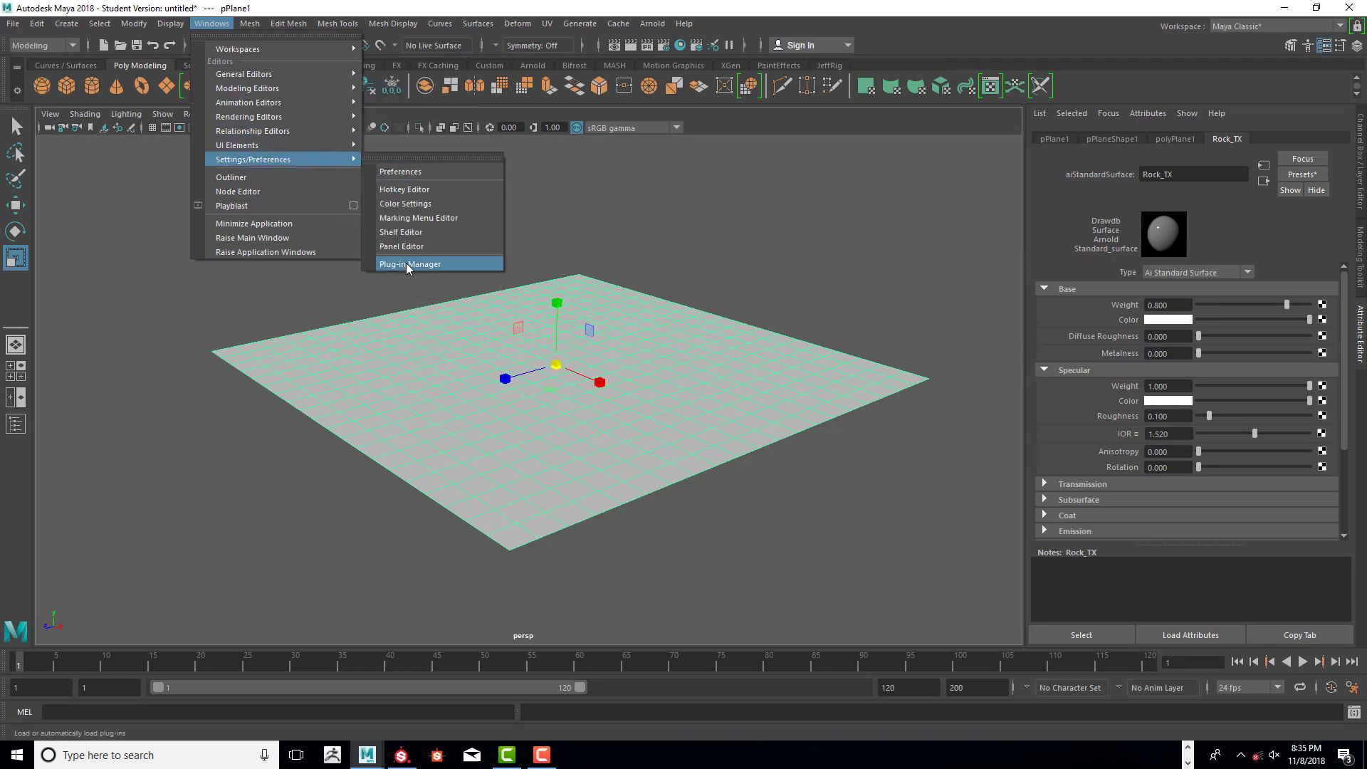
left_click(610, 202)
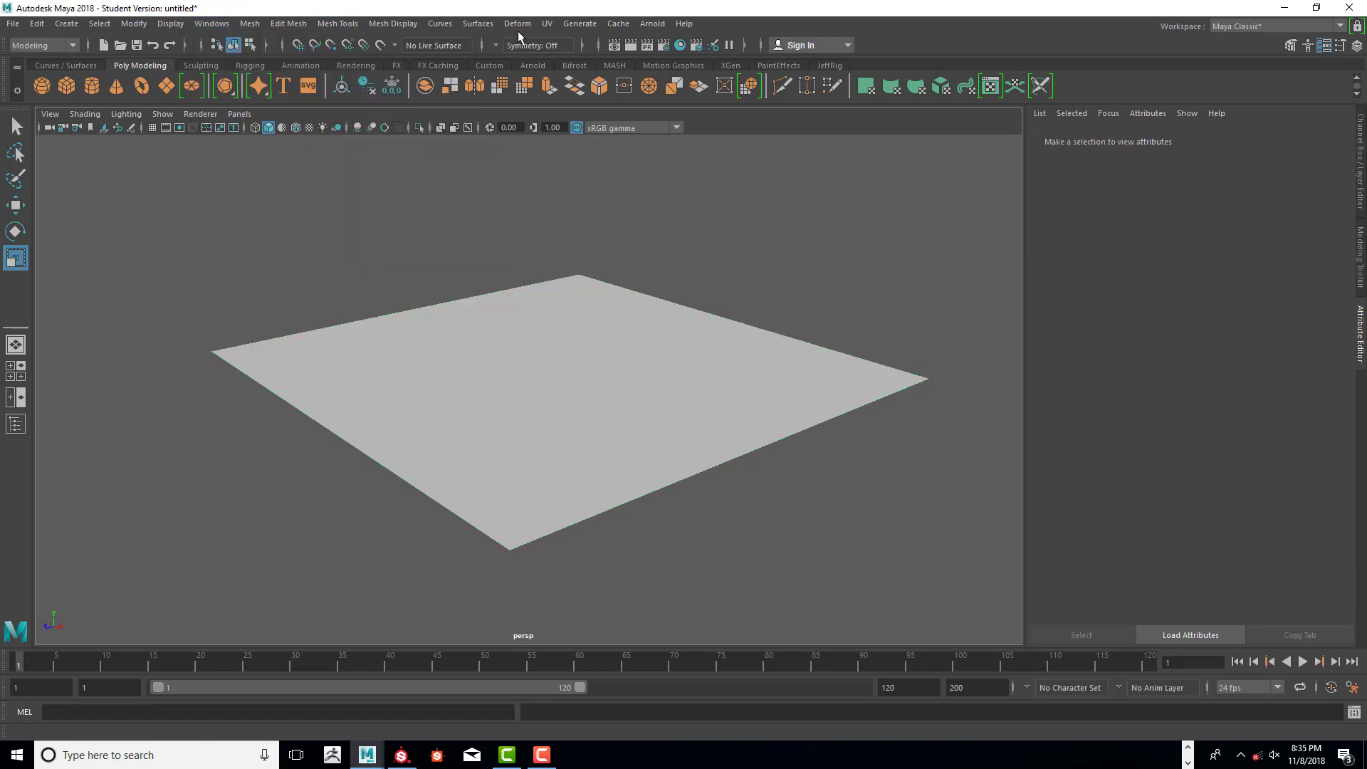
- Open the Hypershade and graph the Rock_TX material's input and output connections
left_click(680, 49)
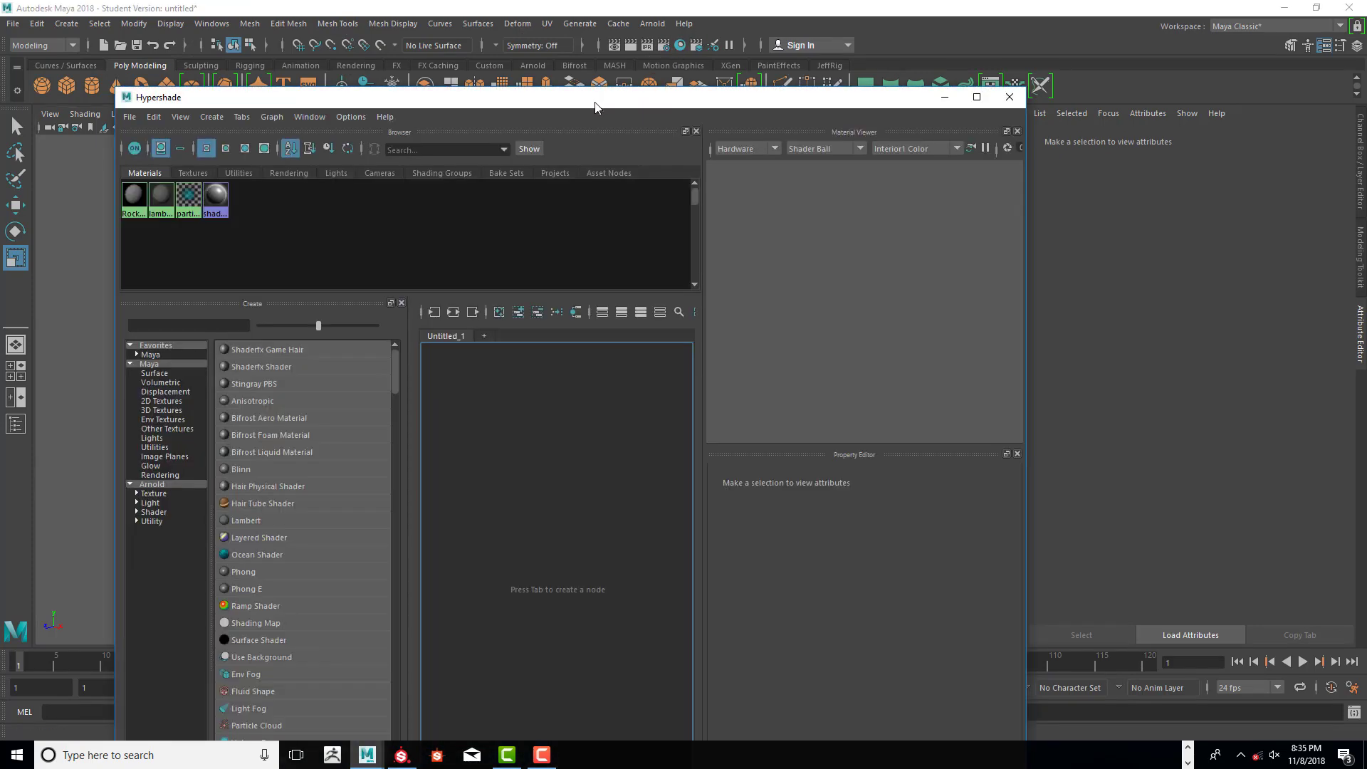
left_click_drag(646, 98, 849, 34)
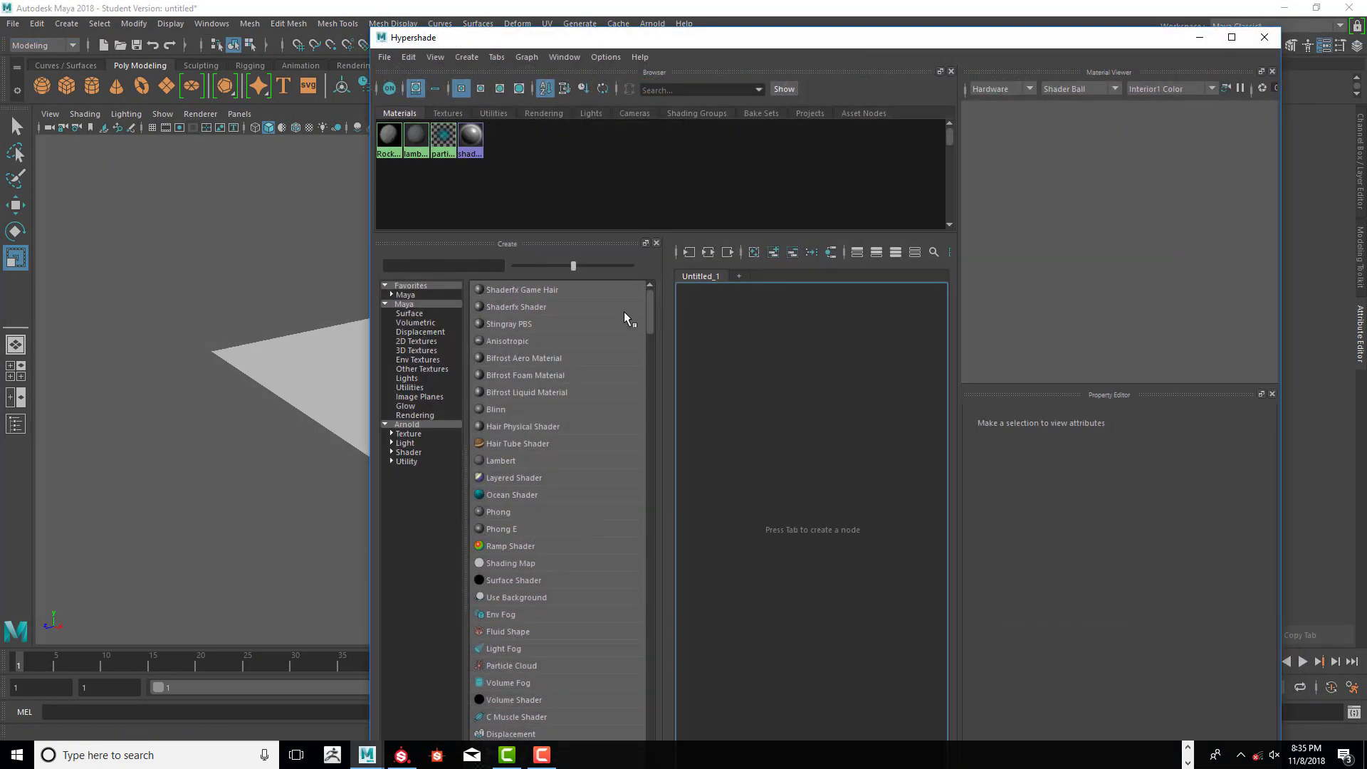
left_click(710, 253)
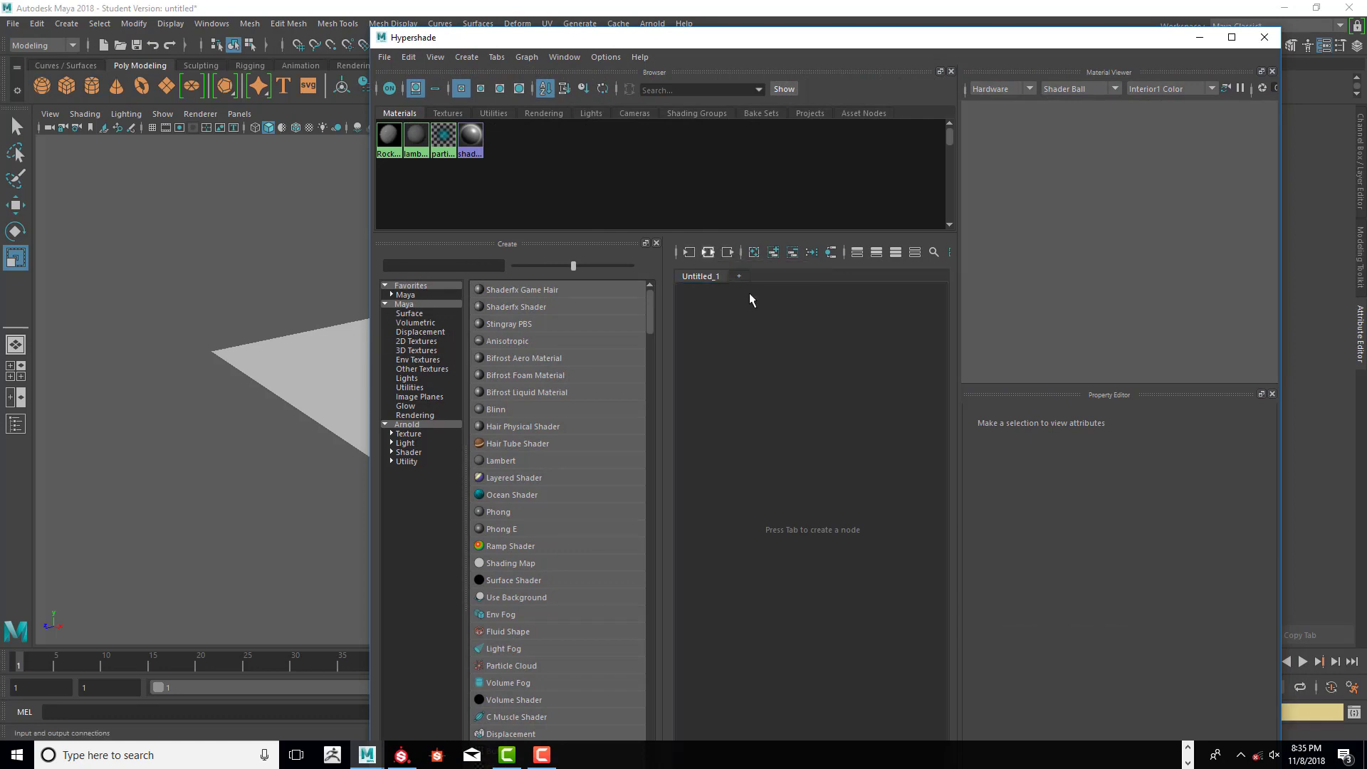
left_click(291, 344)
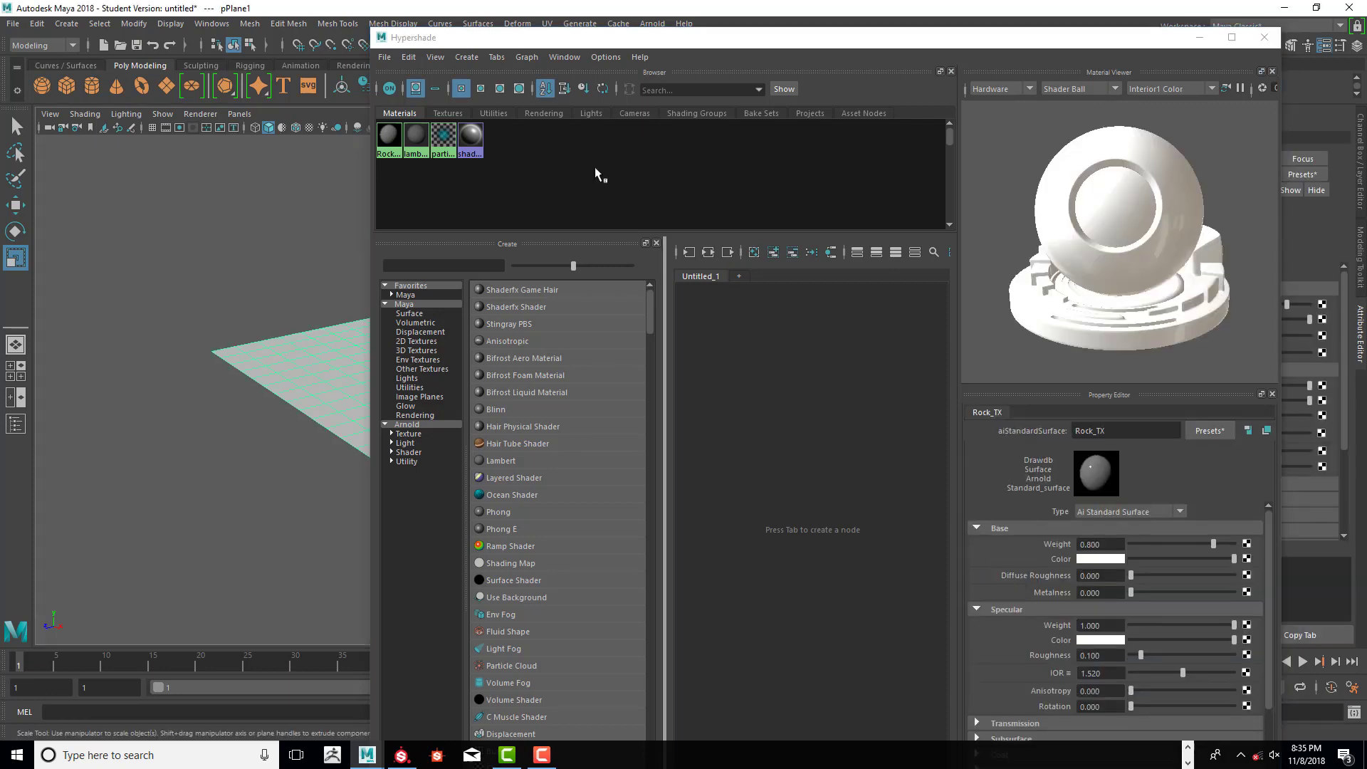
left_click(391, 137)
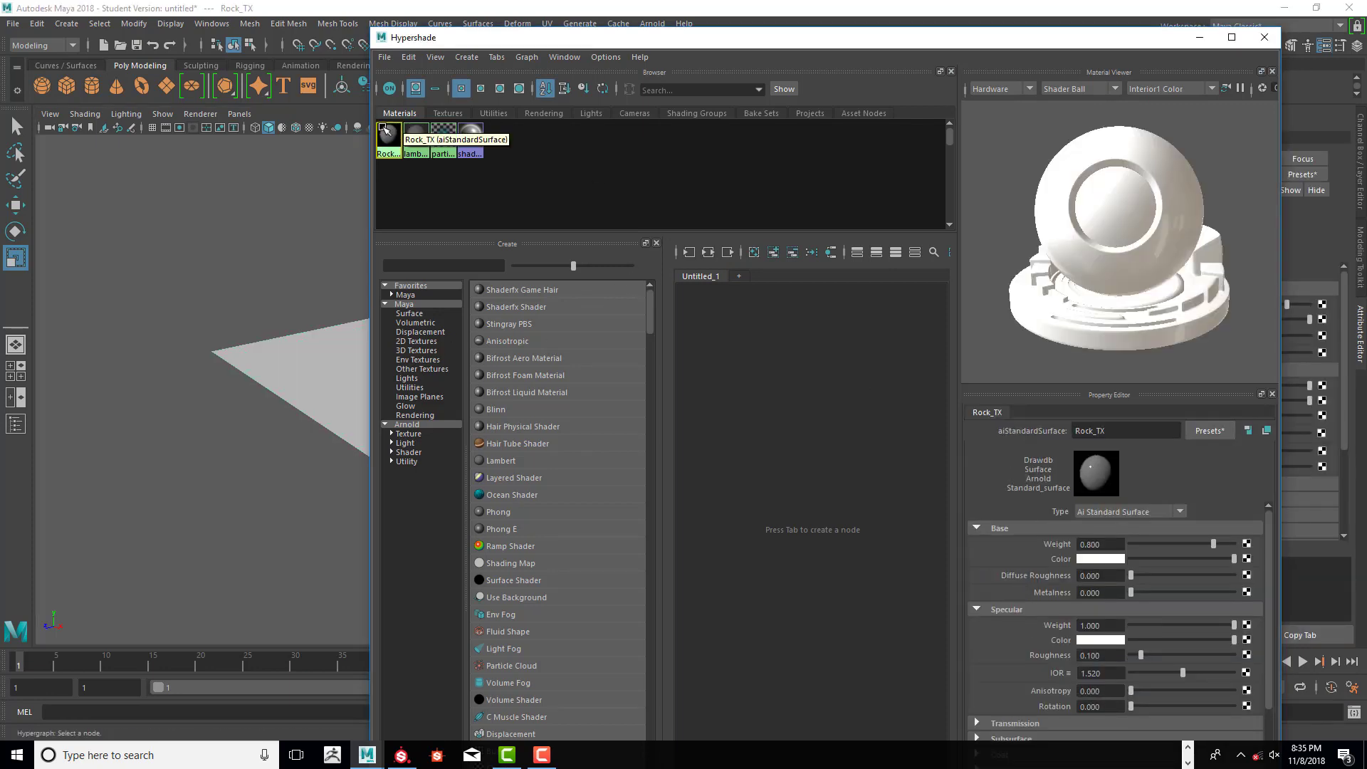
left_click(708, 252)
- Widen the Hypershade, frame both nodes, and show aiStandardSurface1SG's attributes
scroll(881, 515, "up", 5)
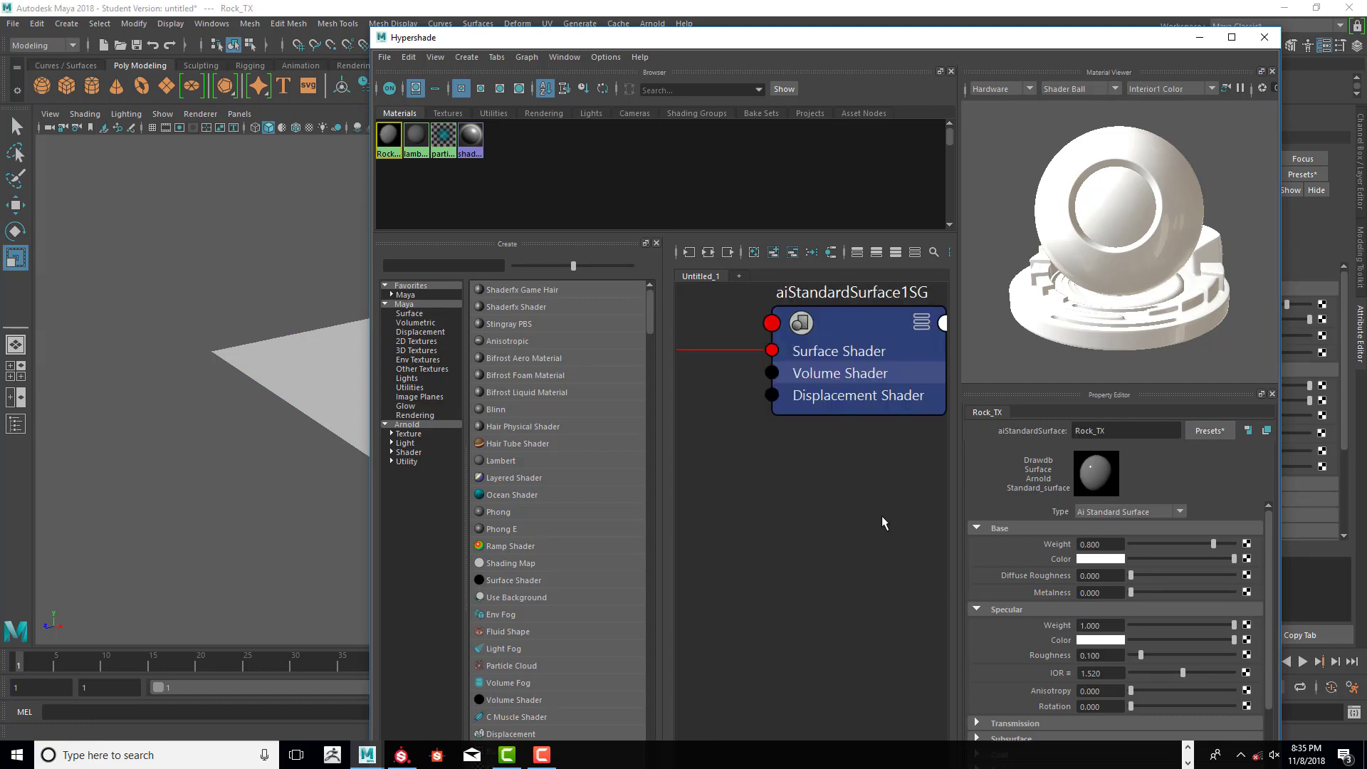
scroll(880, 511, "down", 5)
scroll(877, 505, "up", 3)
scroll(877, 505, "down", 3)
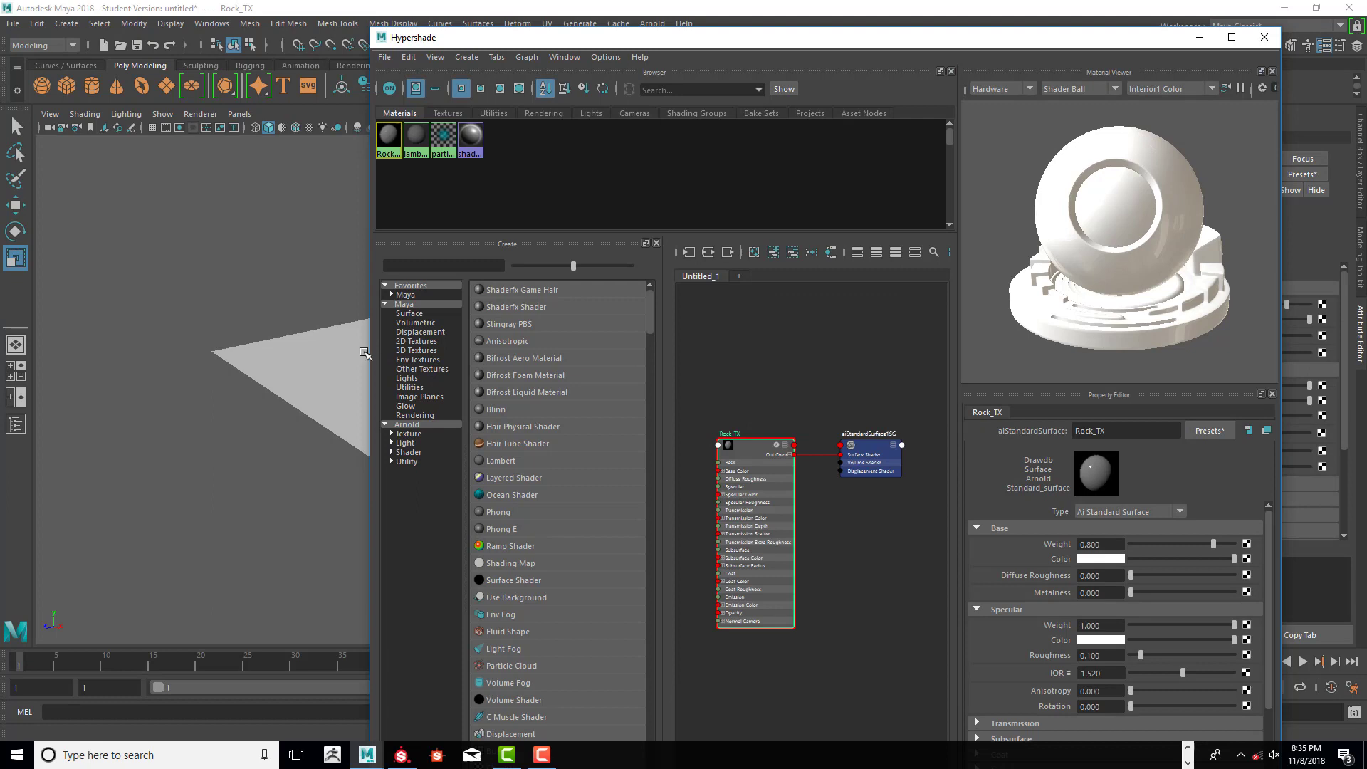
left_click_drag(371, 350, 84, 377)
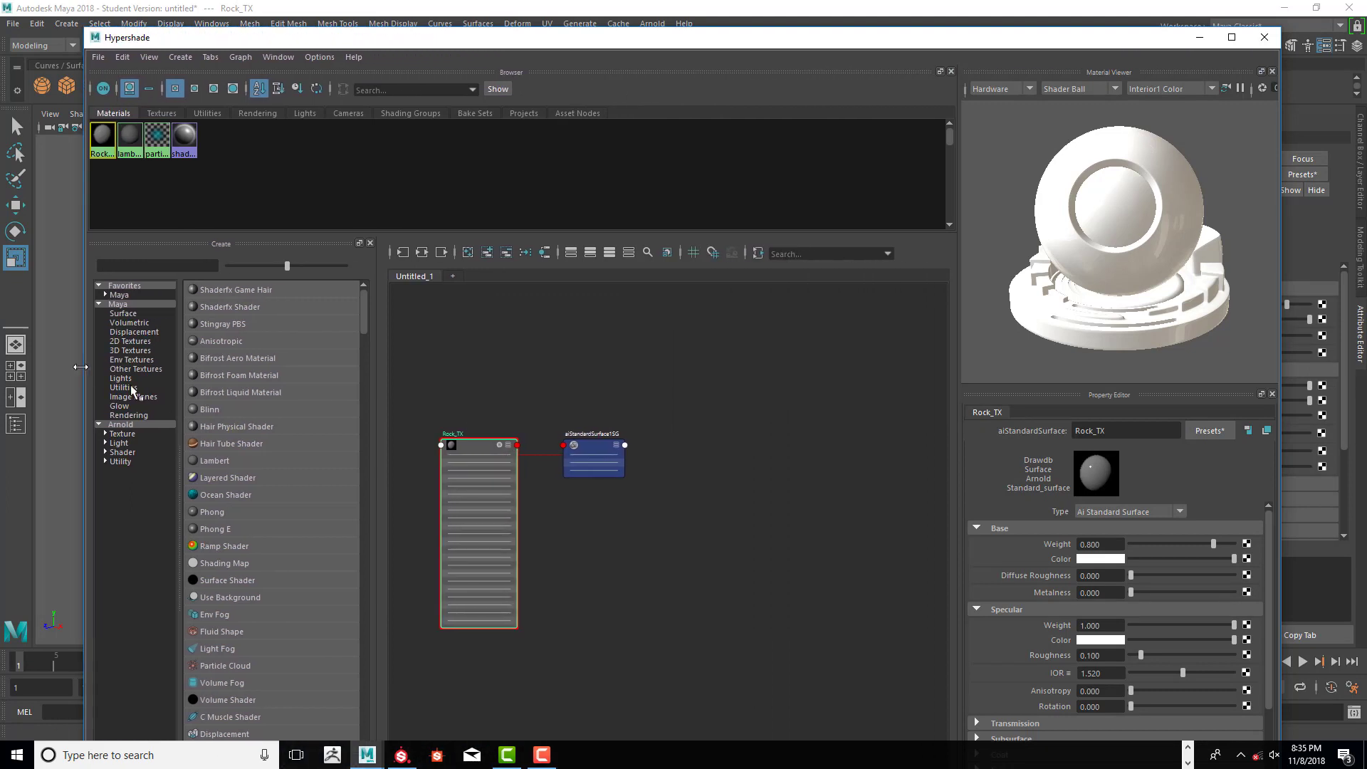
scroll(605, 518, "up", 5)
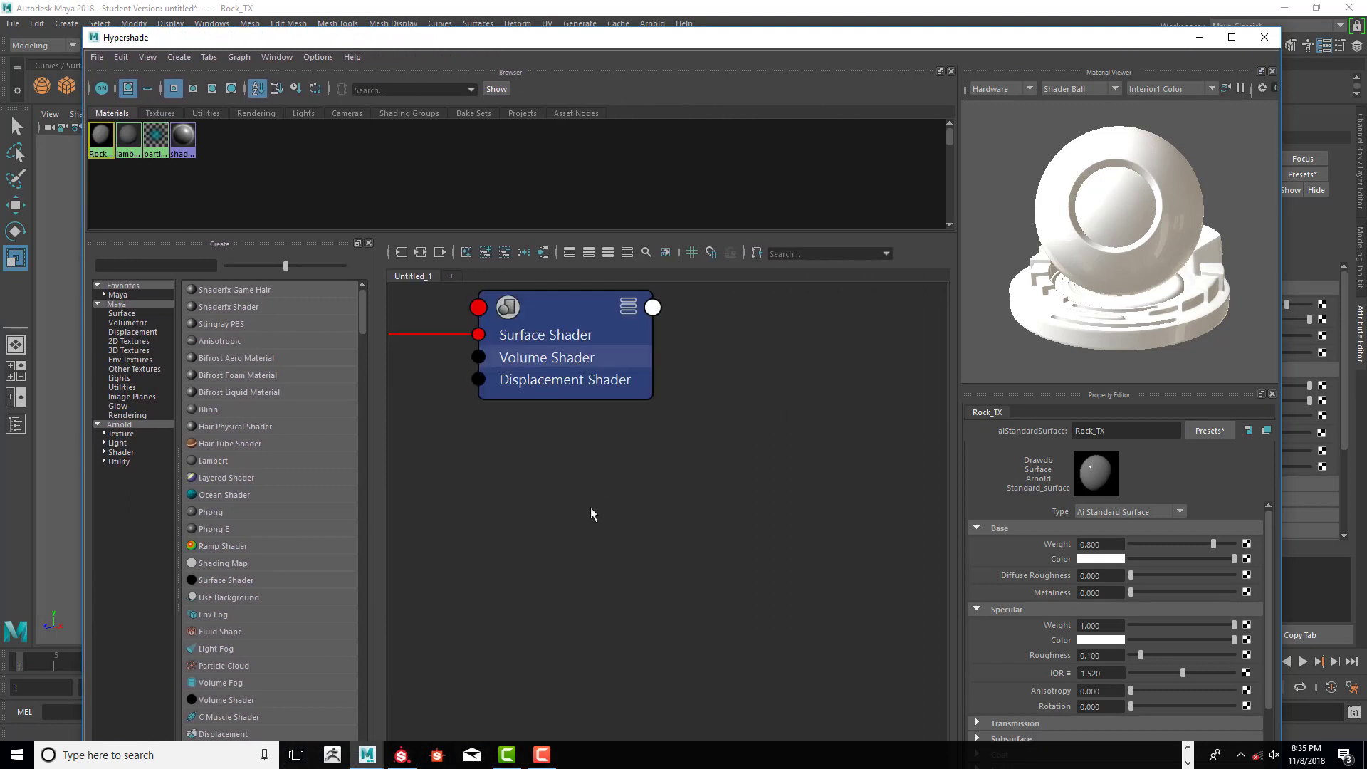
key("a")
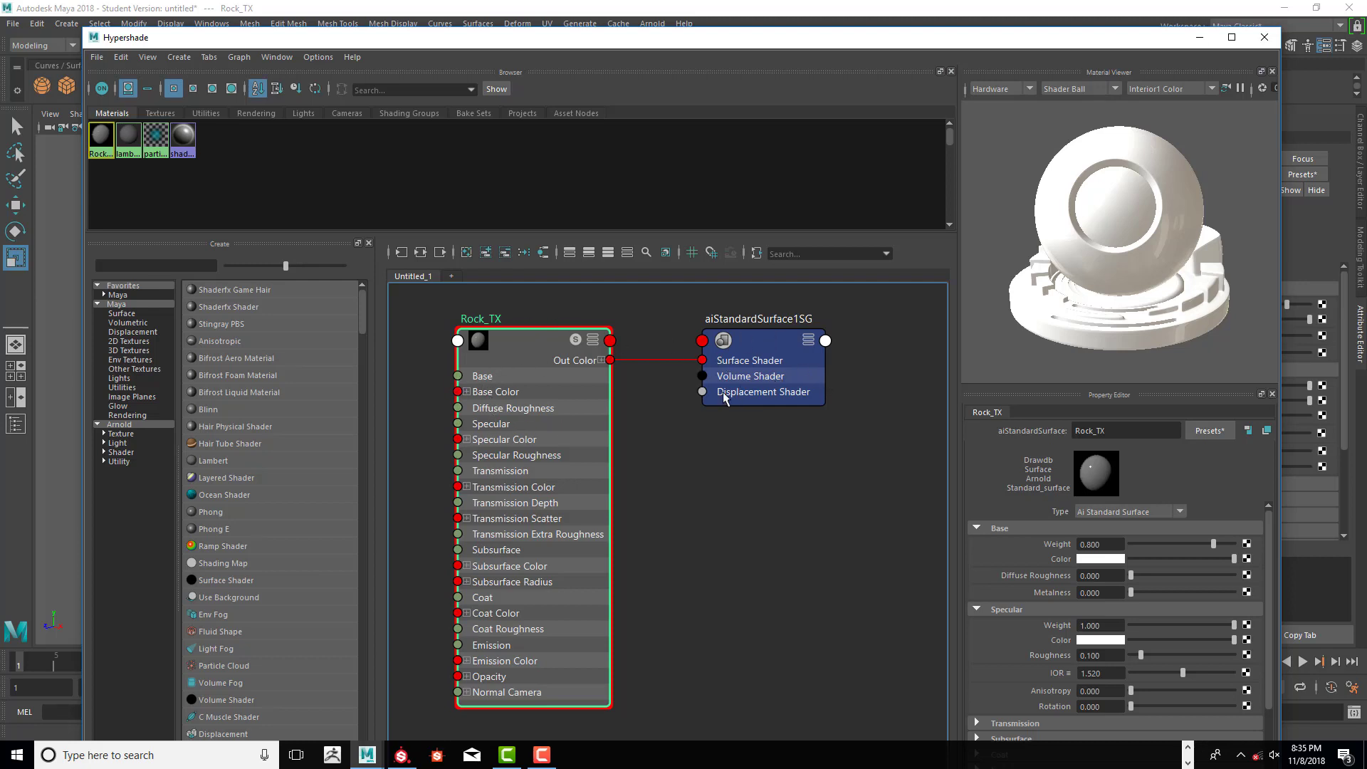
left_click(753, 397)
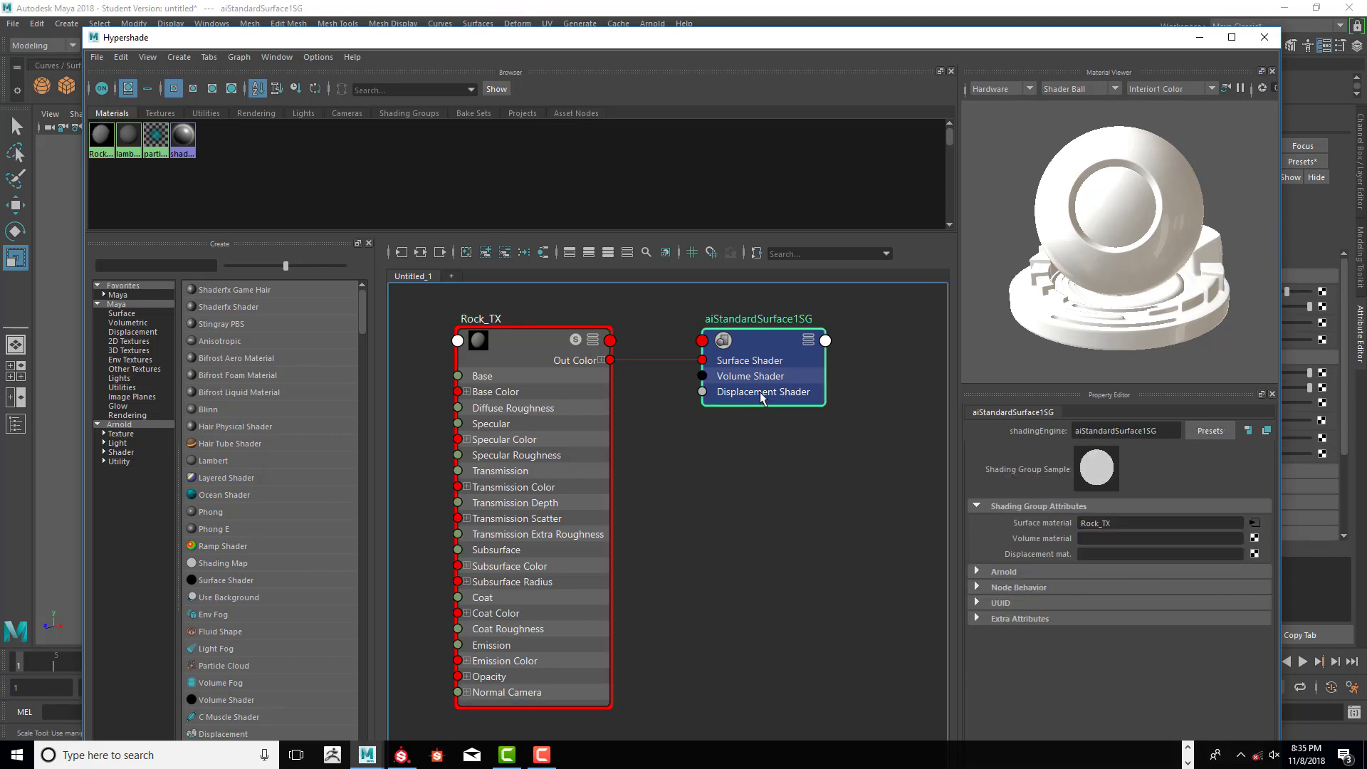
- Connect a File texture to Displacement mat. and set displacementShader1 Scale to 0.25
left_click(1254, 557)
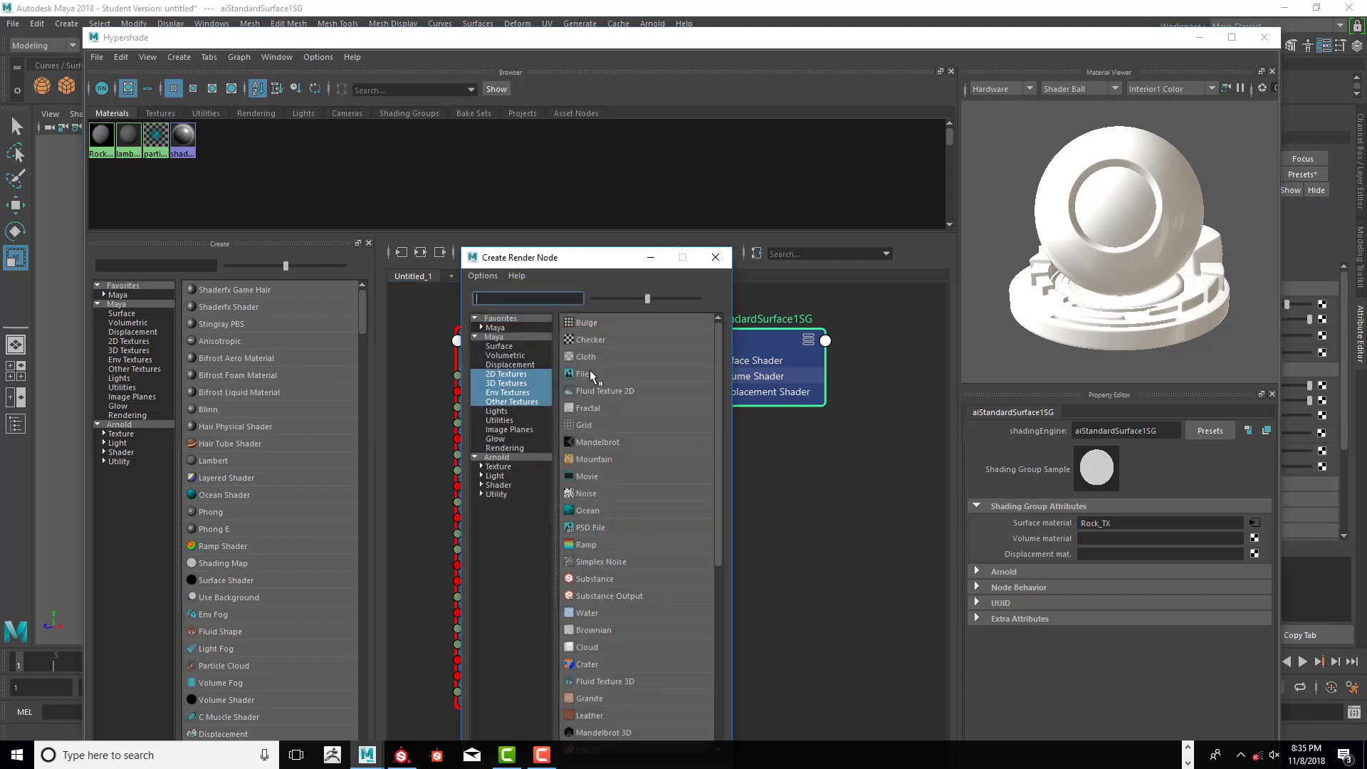
left_click(591, 375)
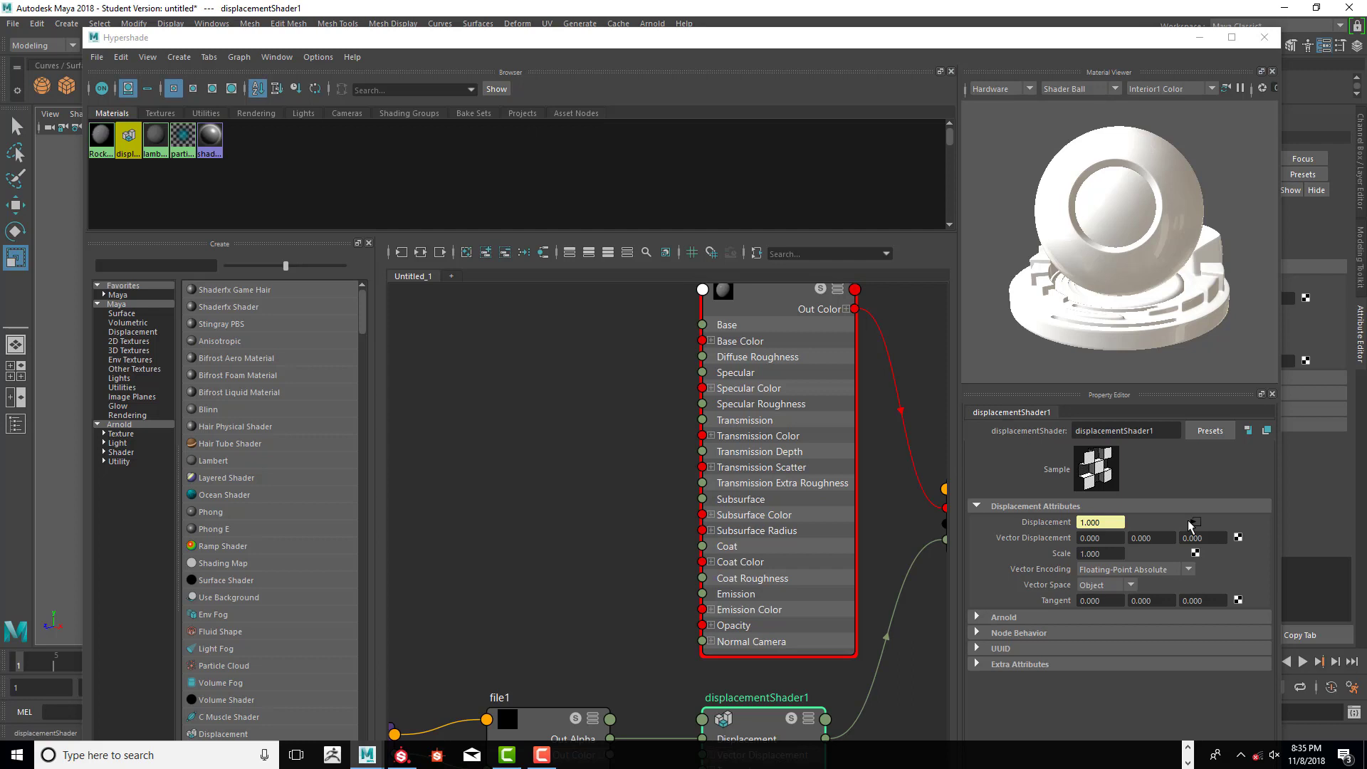
left_click(1076, 553)
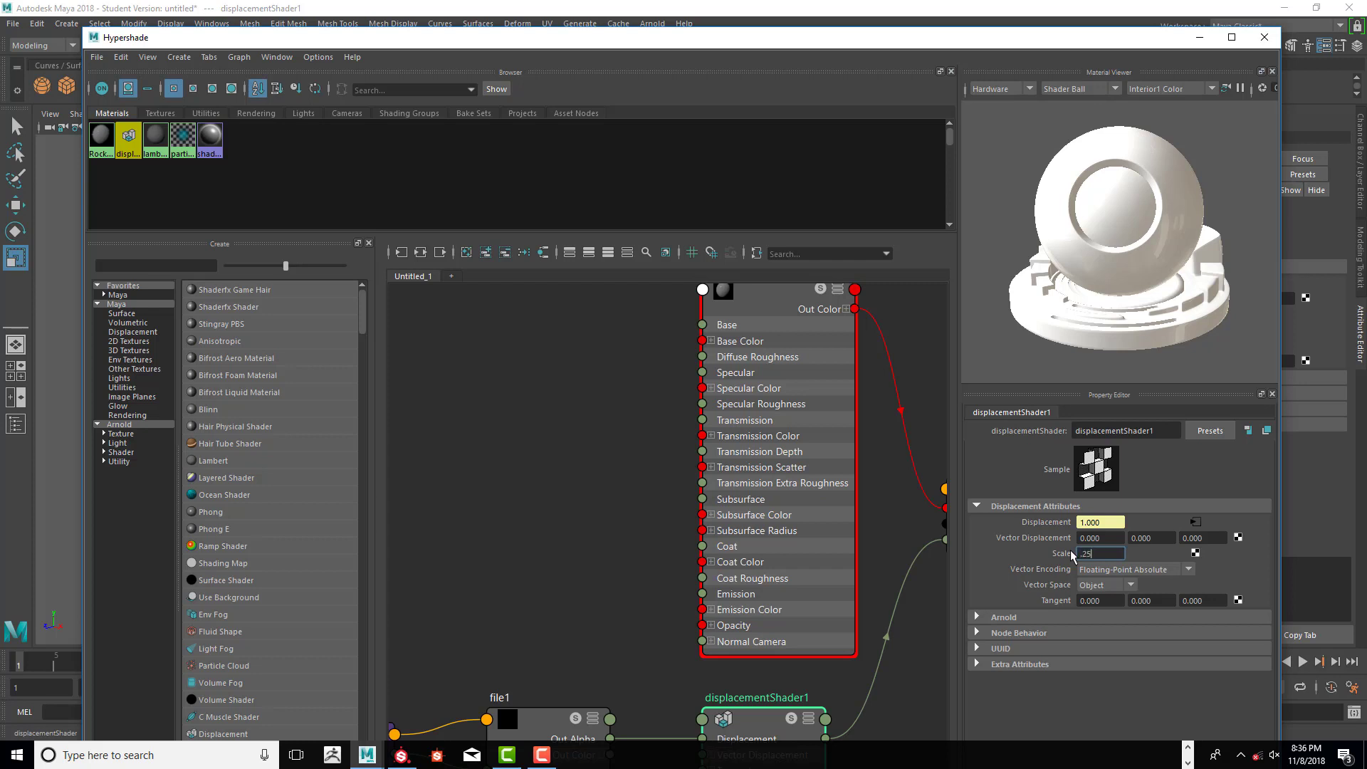
key("Return")
- Set the file1 texture's Filter Type to Off
left_click(1195, 523)
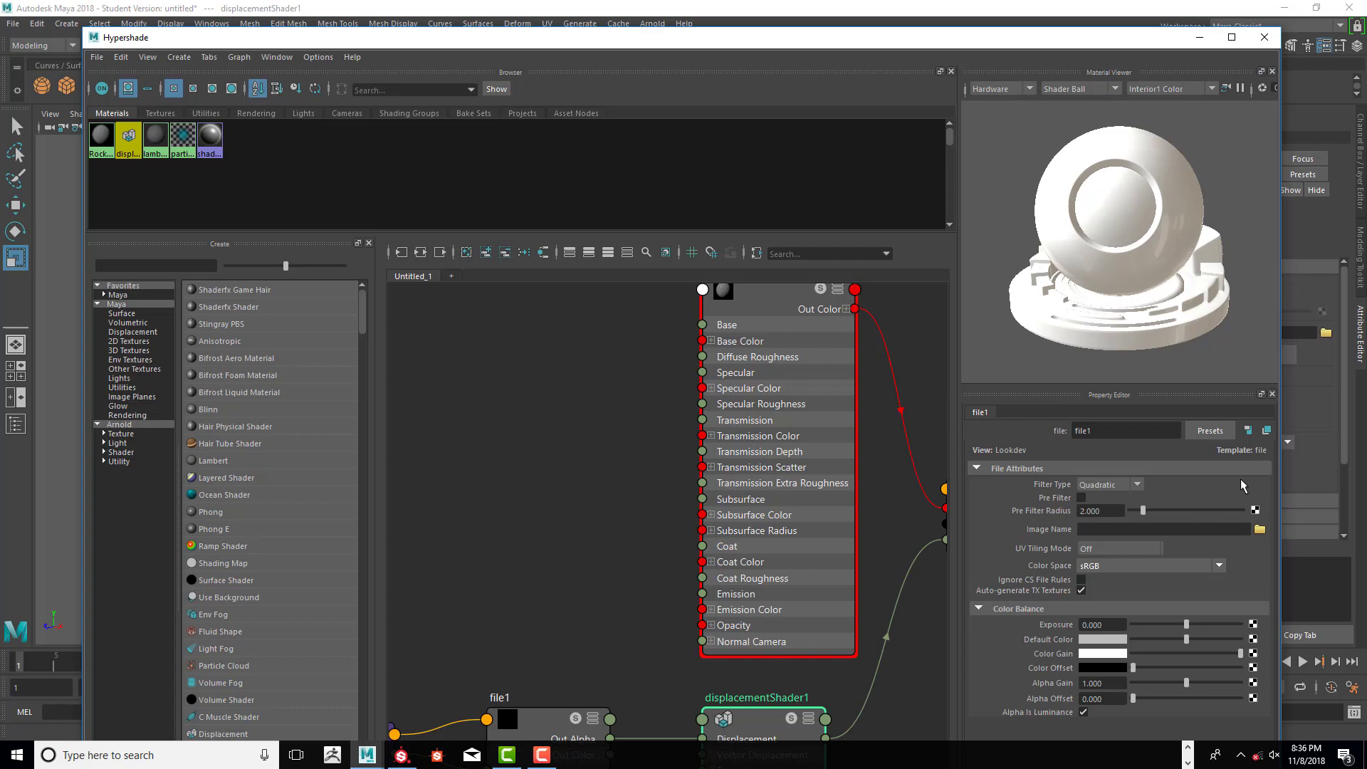
left_click_drag(1138, 44, 1094, 32)
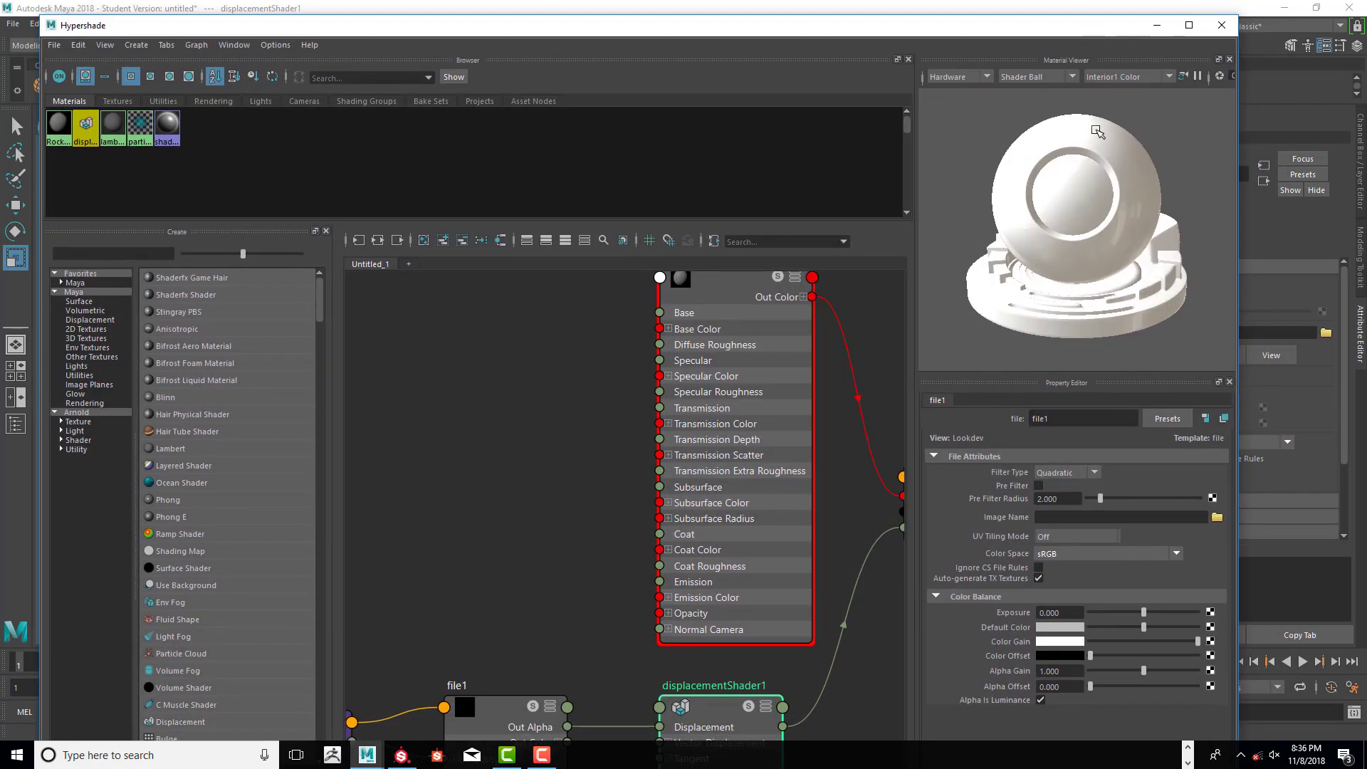
left_click(1097, 475)
left_click(1042, 474)
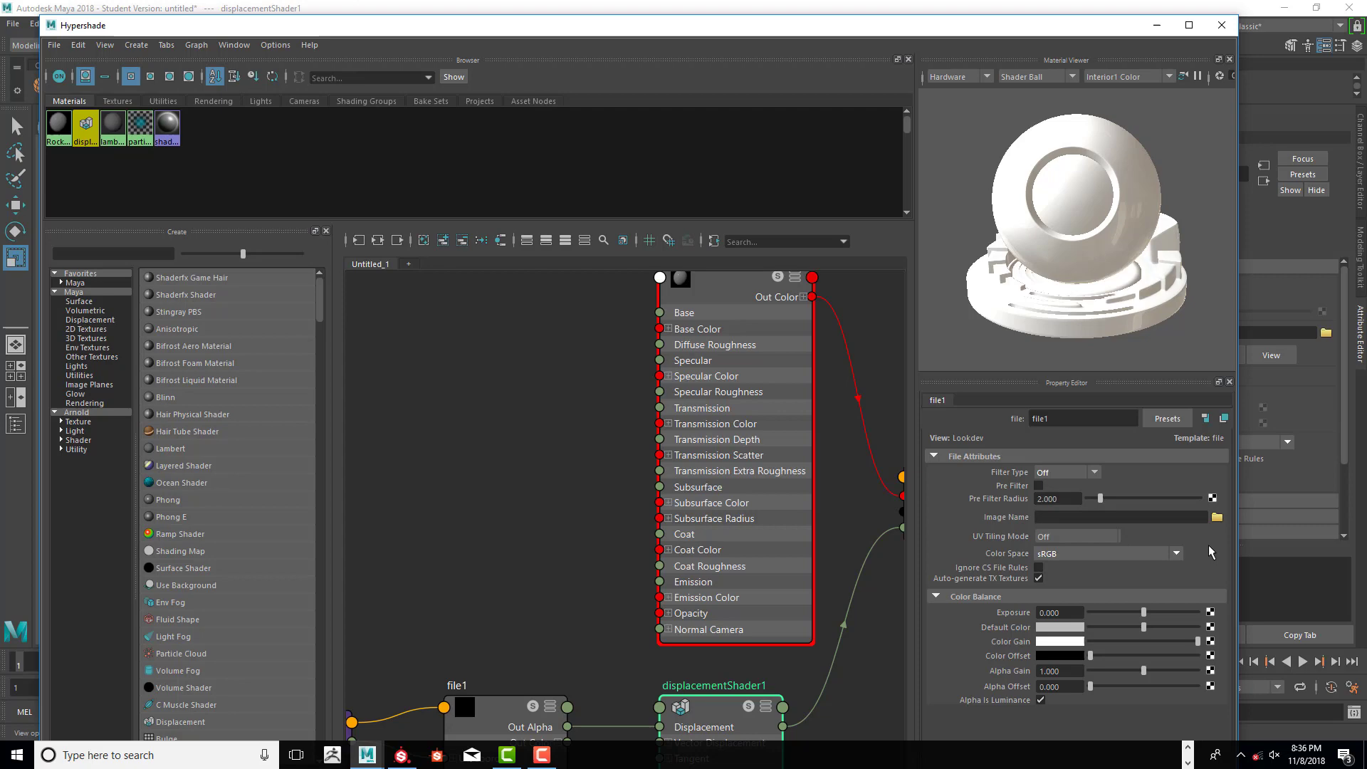
- Load Ground_01_lambert1_Height.png from Desktop/ANI_255_Rock_Displacement as file1's image
left_click(1216, 518)
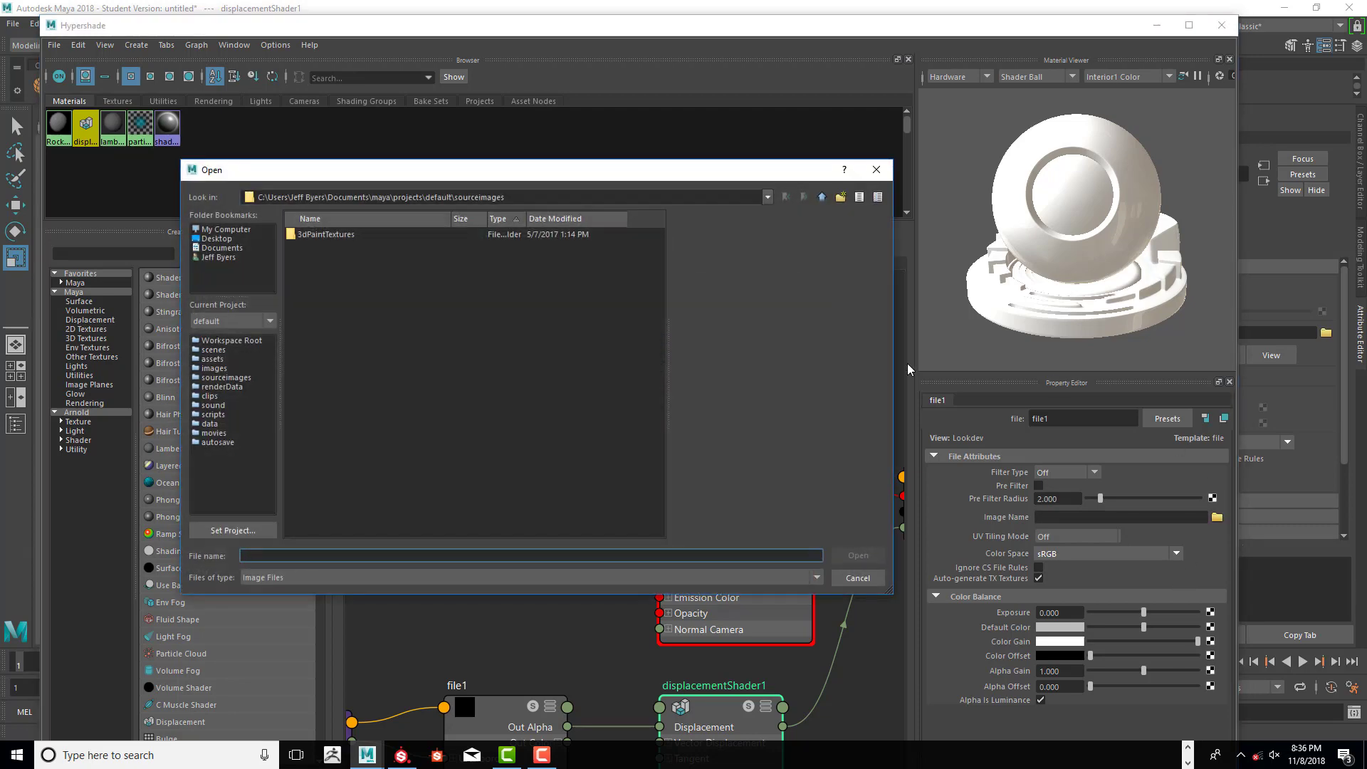
left_click(217, 239)
left_click(327, 233)
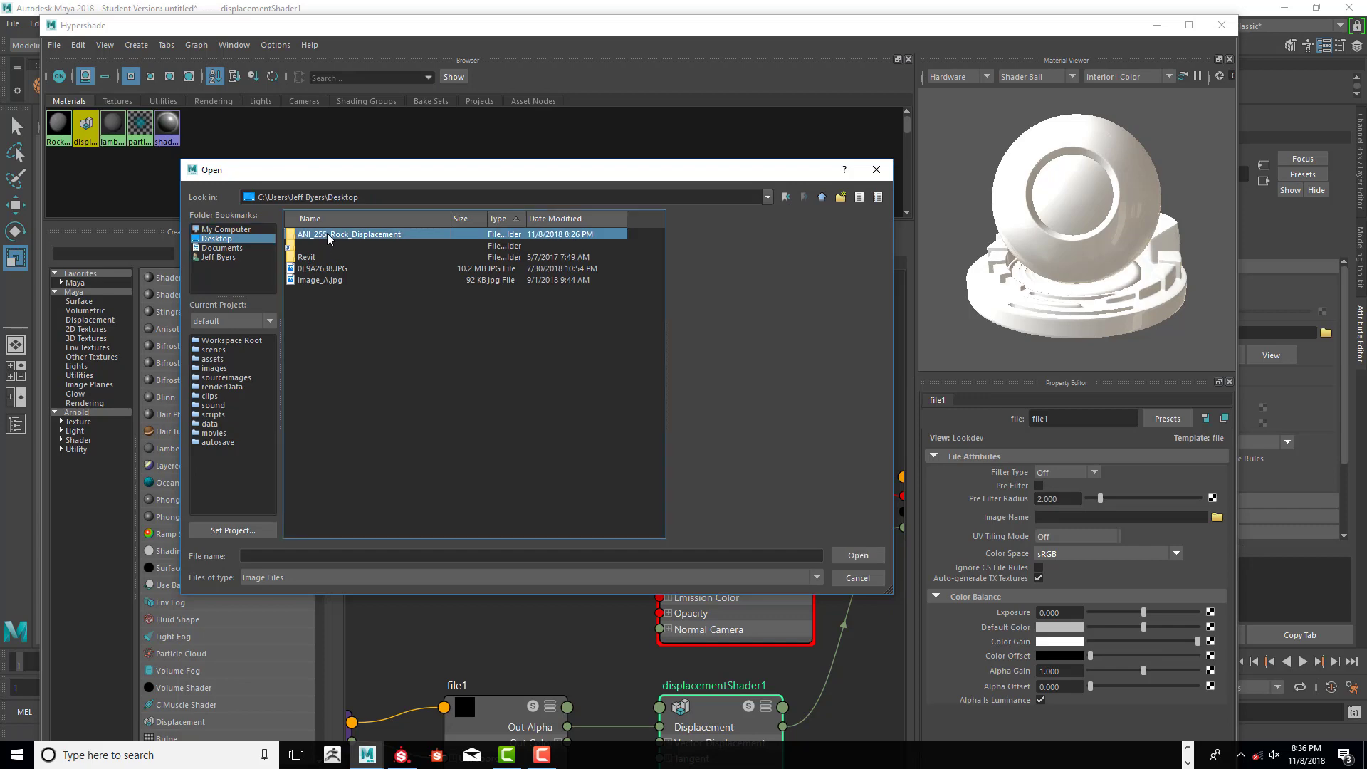
double_click(327, 233)
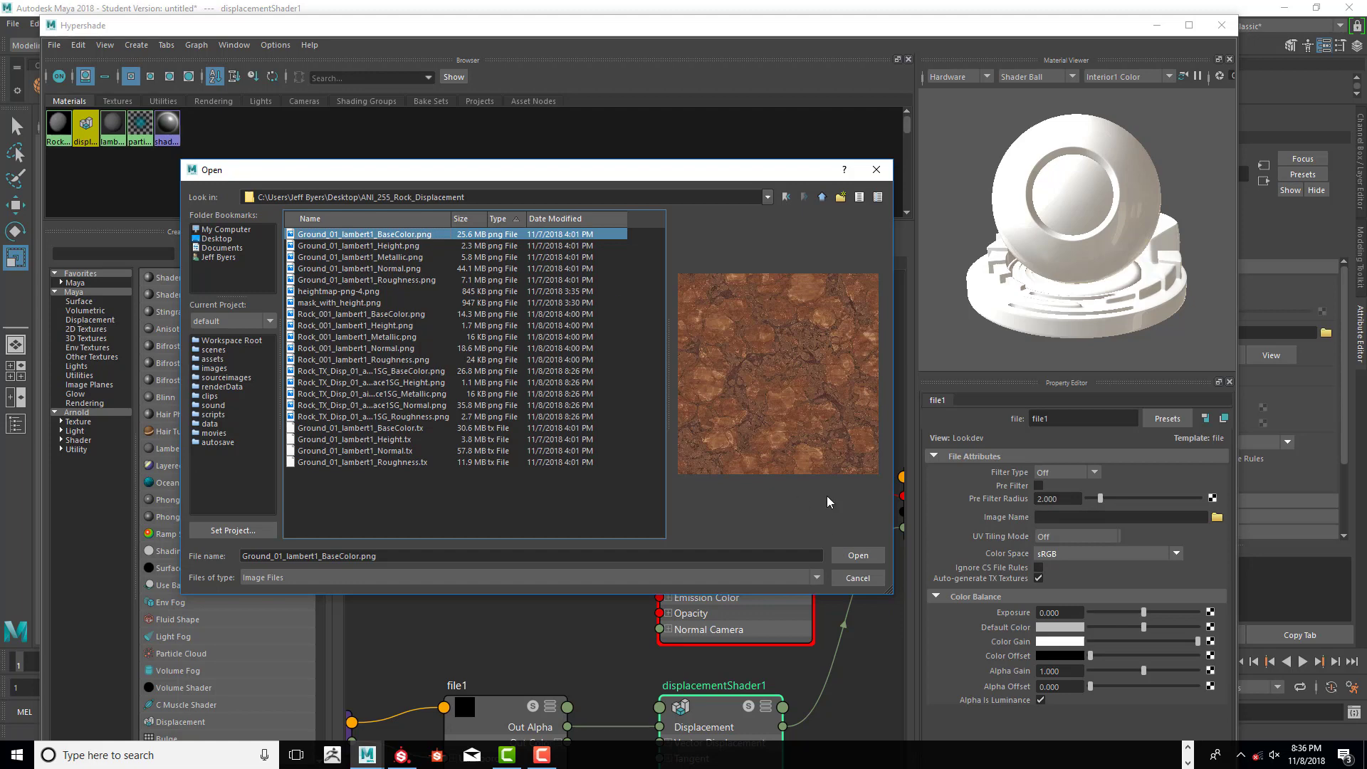
left_click(858, 555)
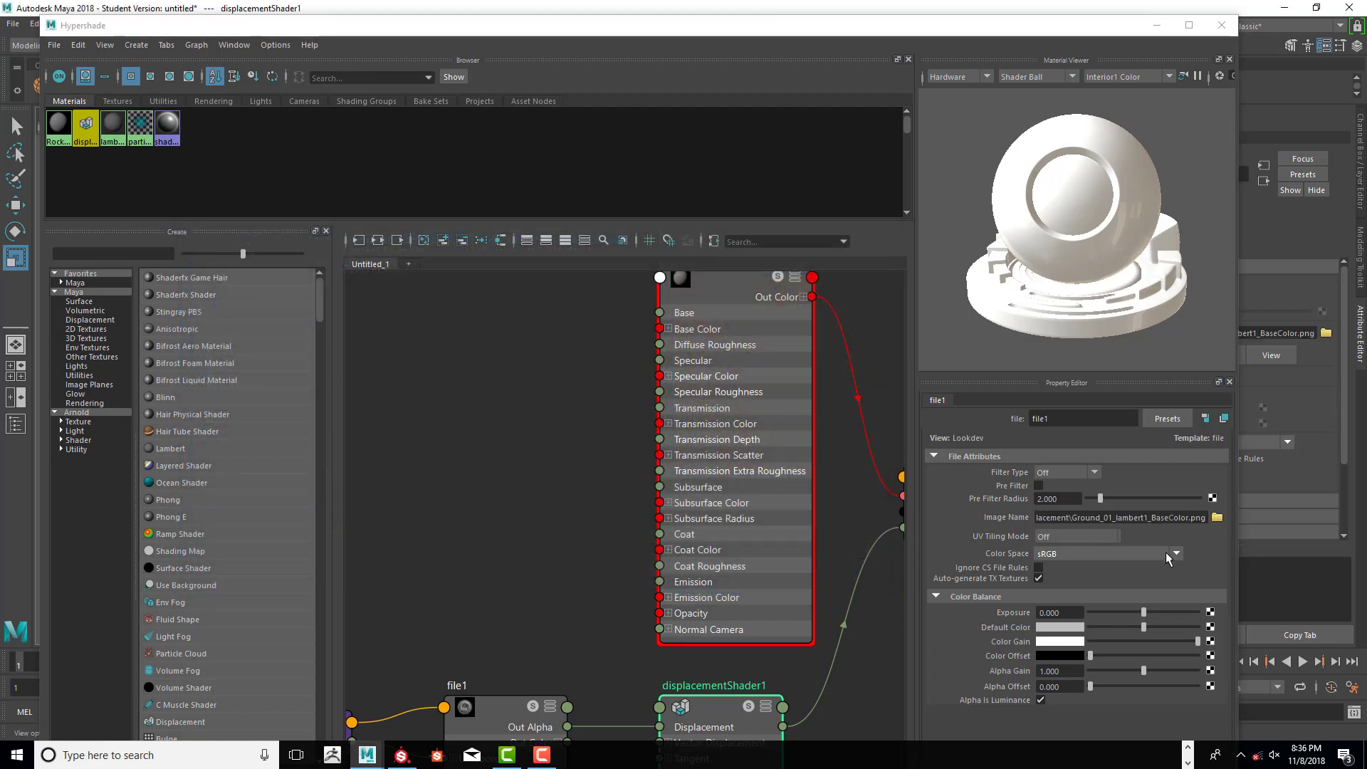
left_click(1217, 518)
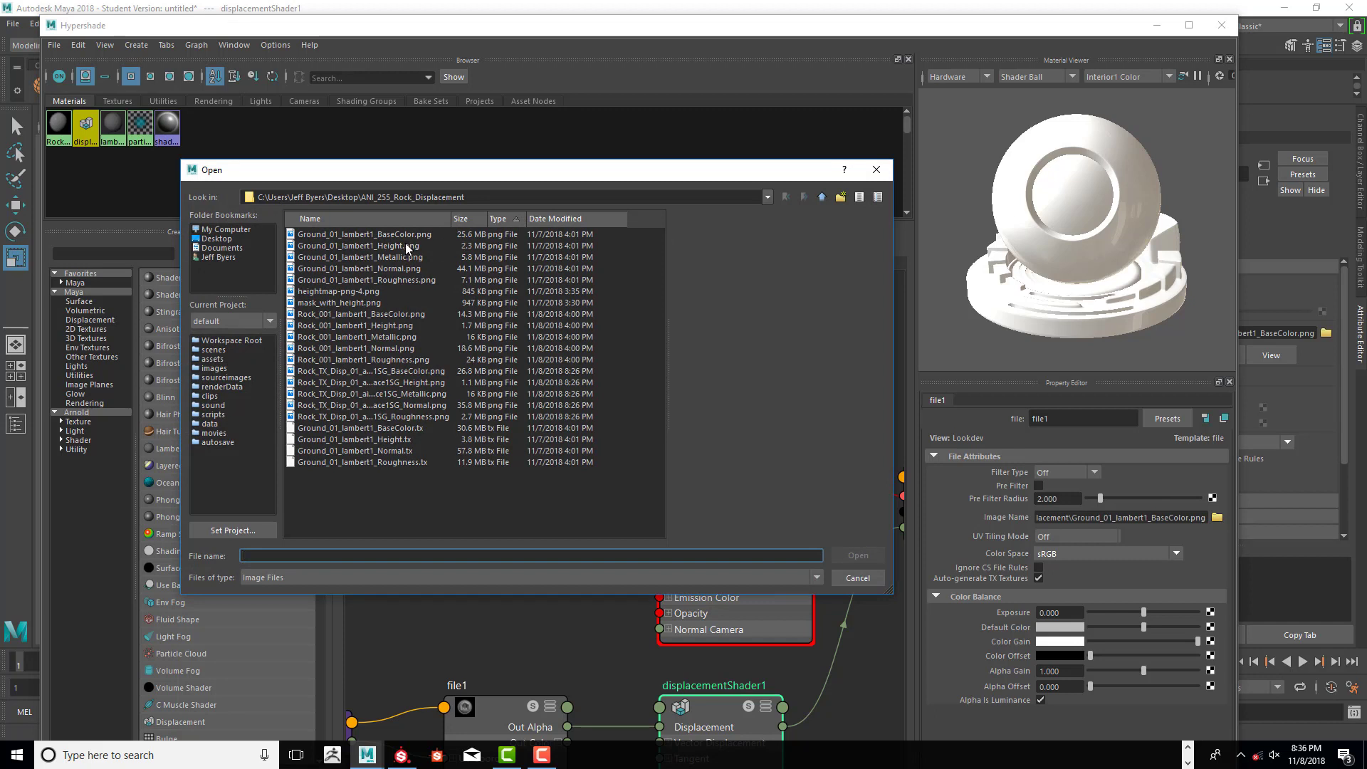
left_click(408, 246)
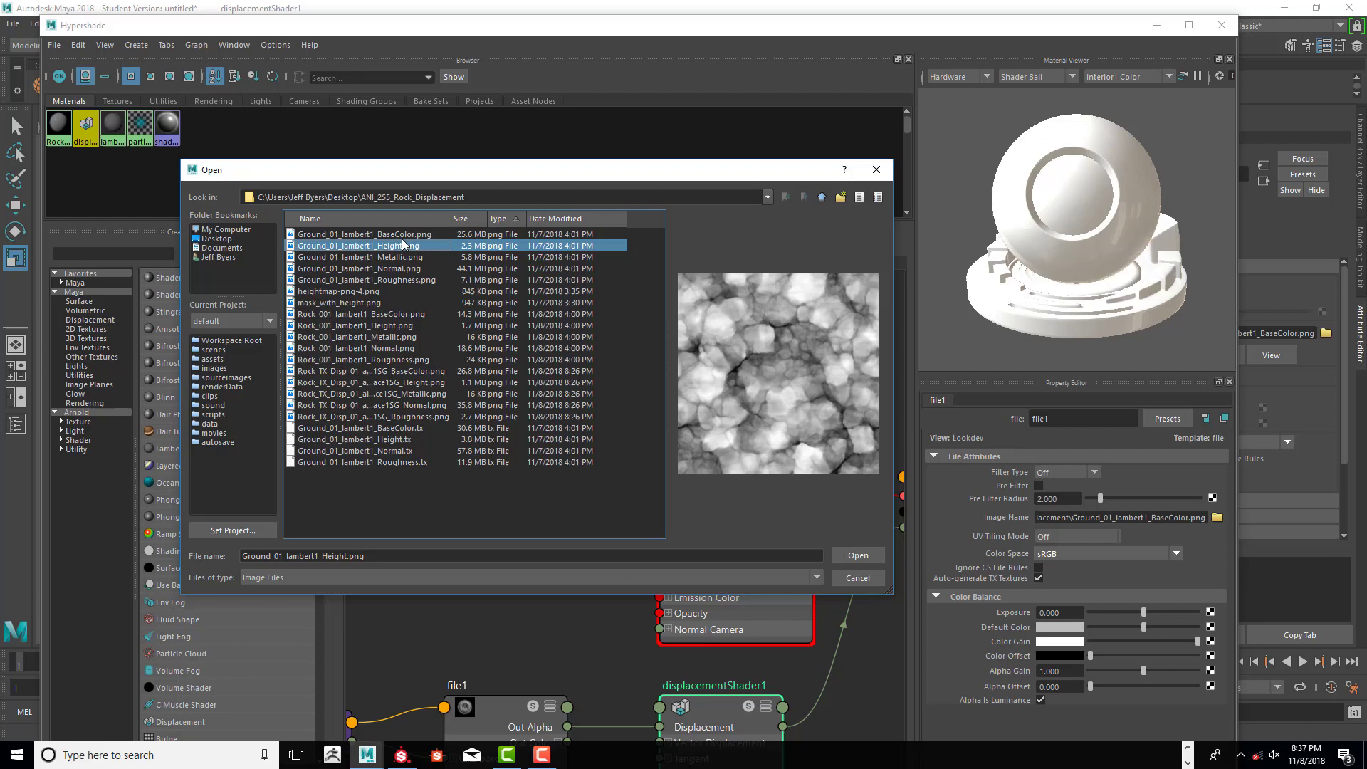
left_click(858, 555)
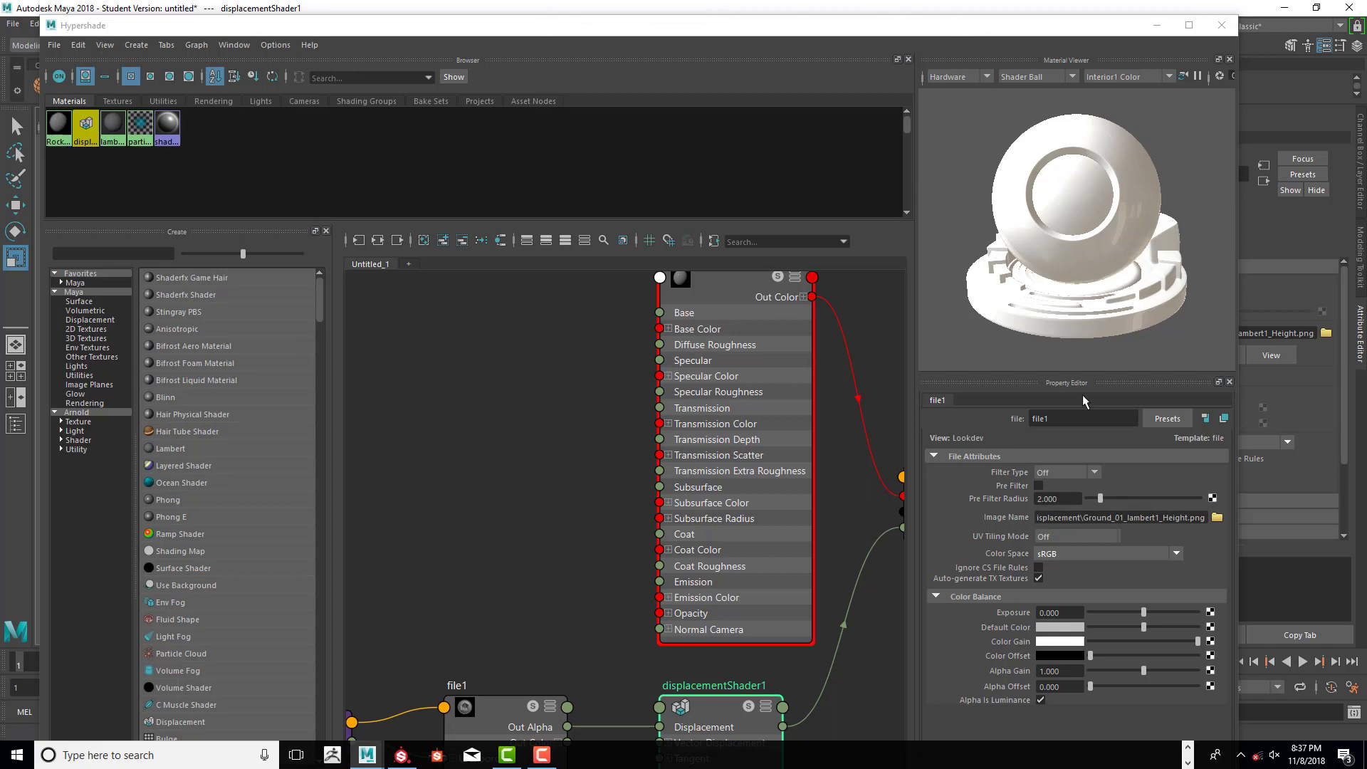
- Set the plane's Rock_TX base colour to dark reddish brown (H 13.53, S 0.51, V 0.208)
left_click(1157, 26)
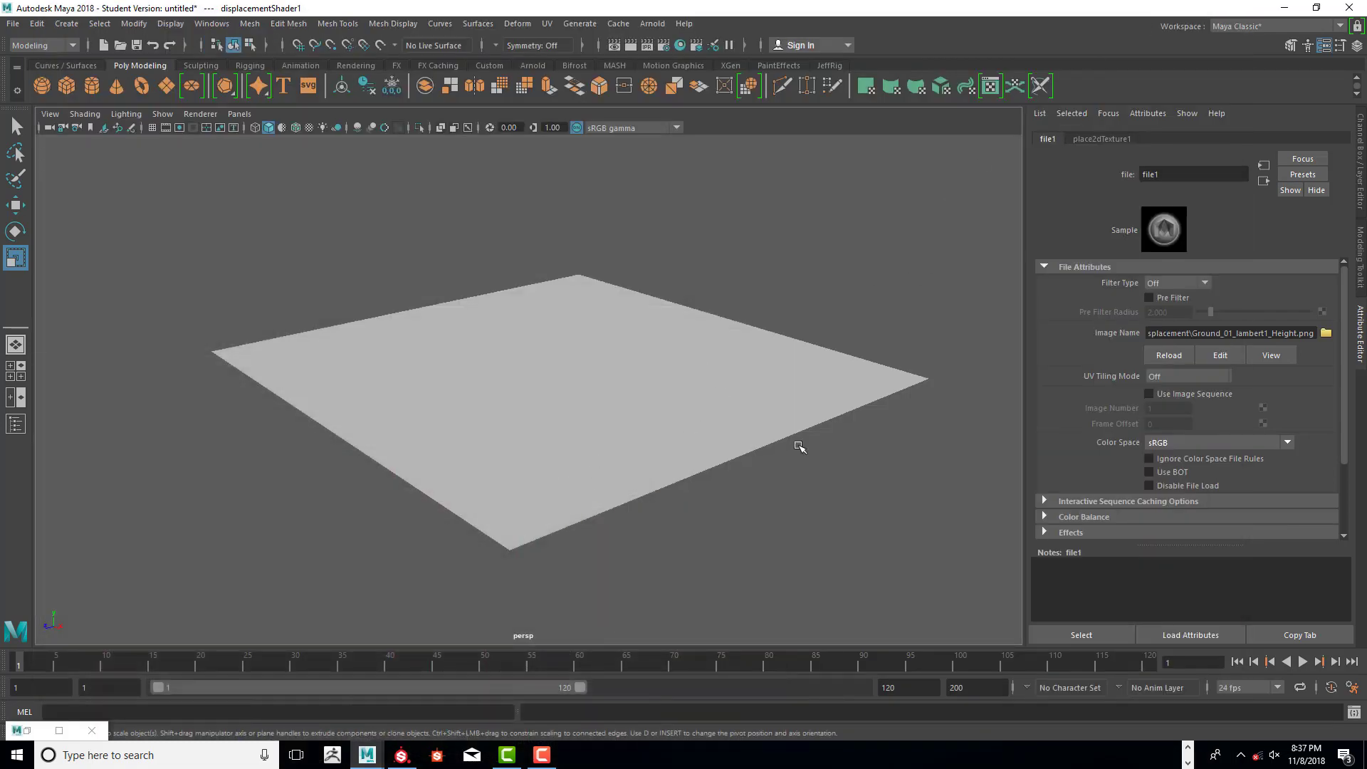
left_click(634, 371)
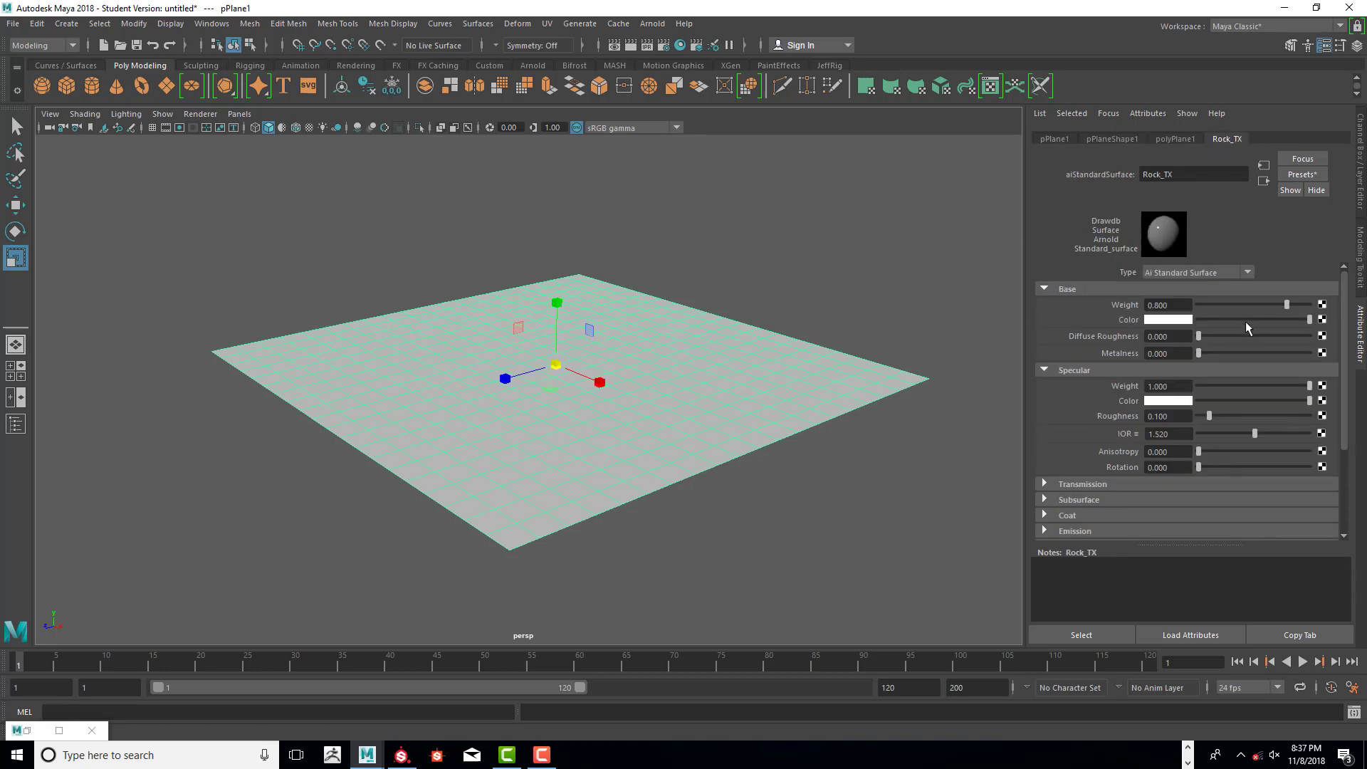
left_click(1175, 321)
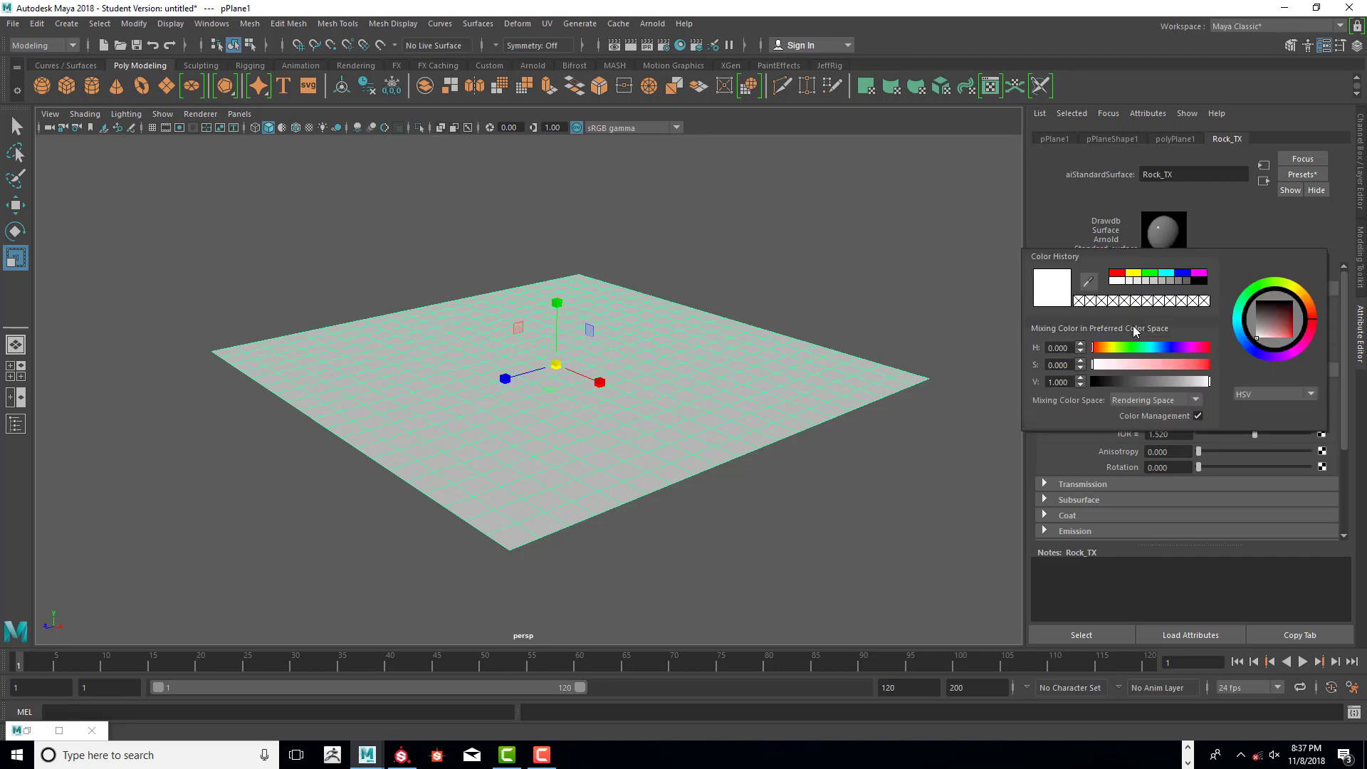
mouse_move(1285, 326)
left_mouse_down()
mouse_move(1275, 331)
mouse_move(1314, 315)
left_mouse_up()
left_click_drag(1169, 382, 1158, 382)
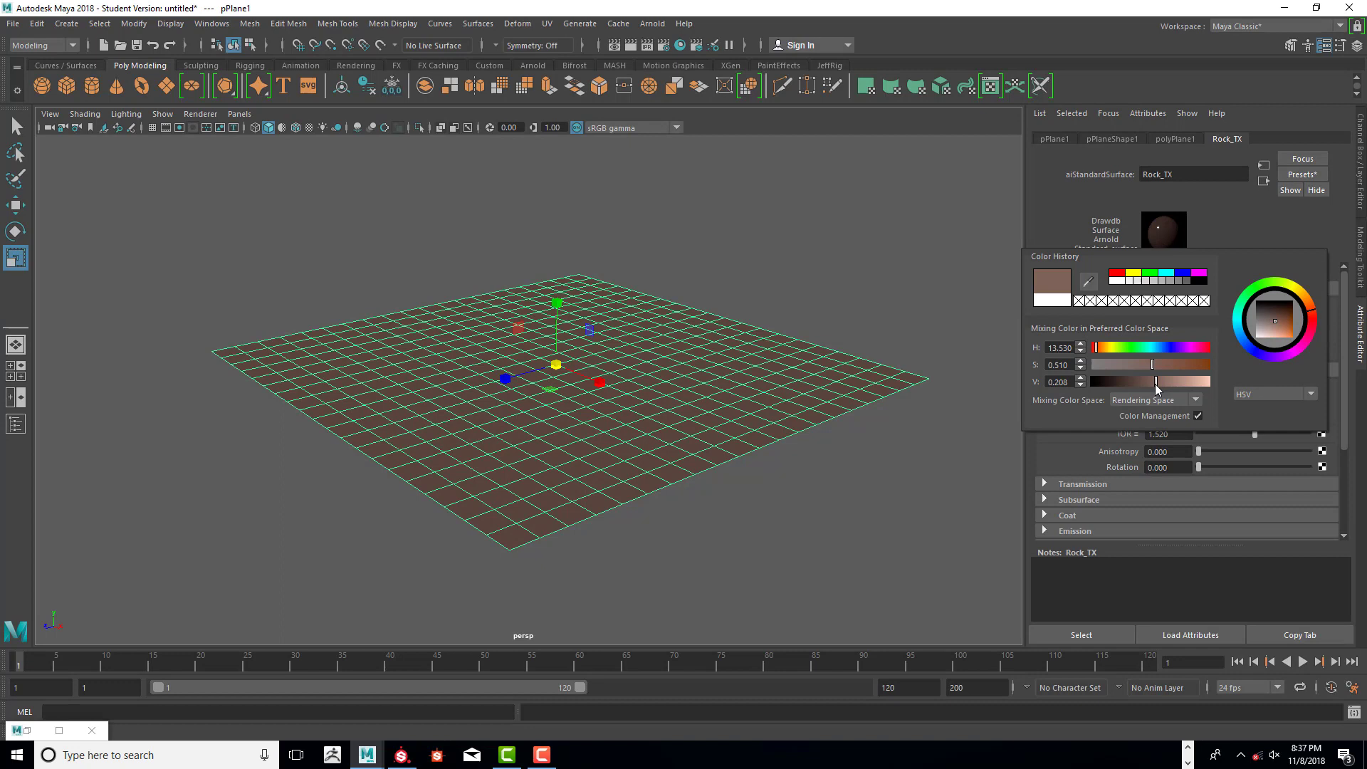
left_click(751, 278)
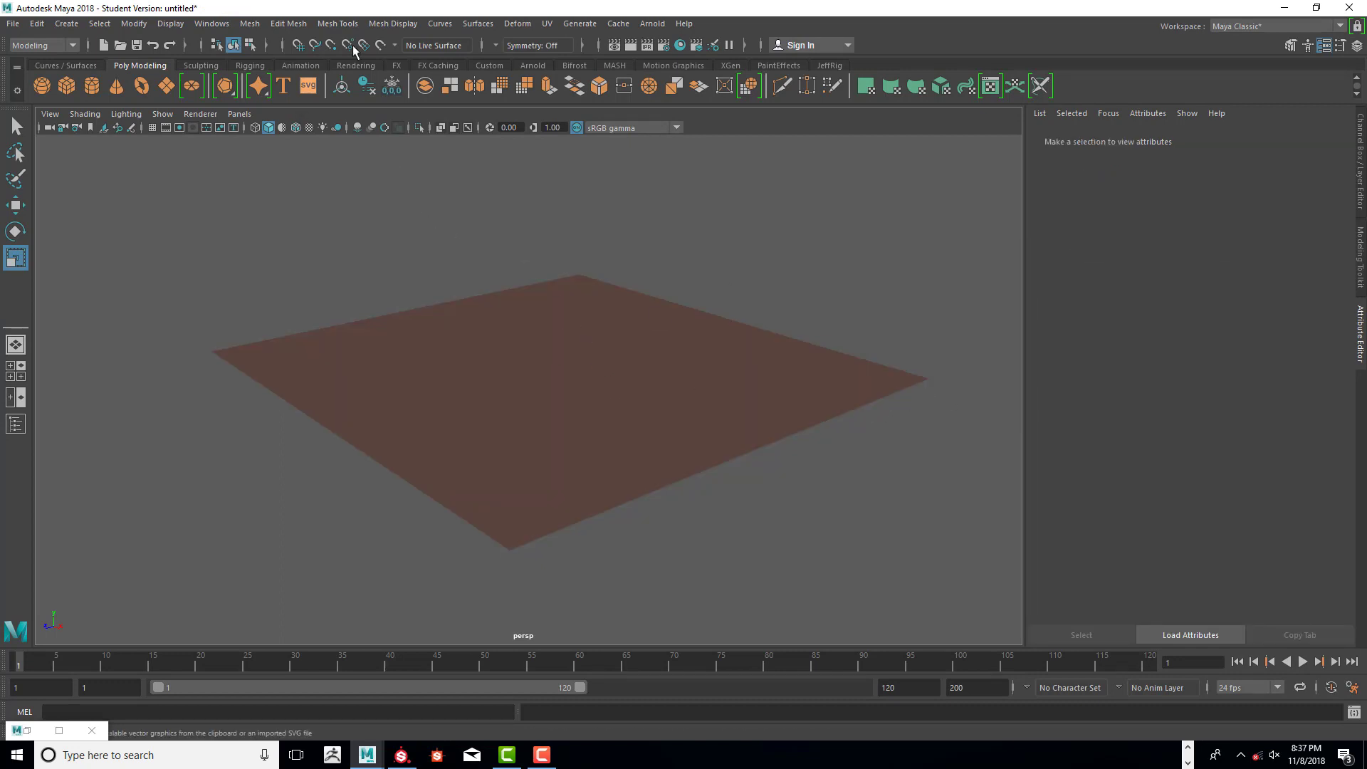
- Create an Arnold skydome light with intensity 0.5 and exposure 0.5
left_click(530, 64)
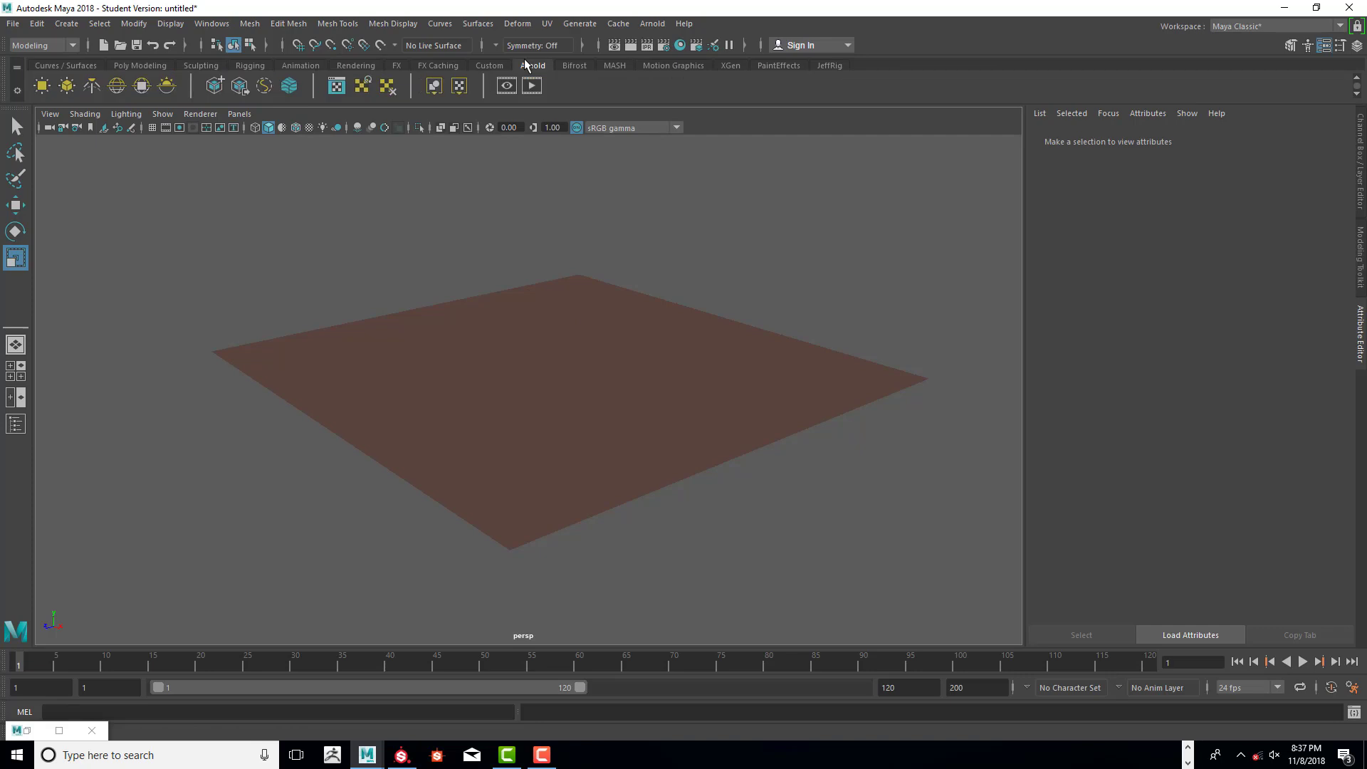
left_click(116, 86)
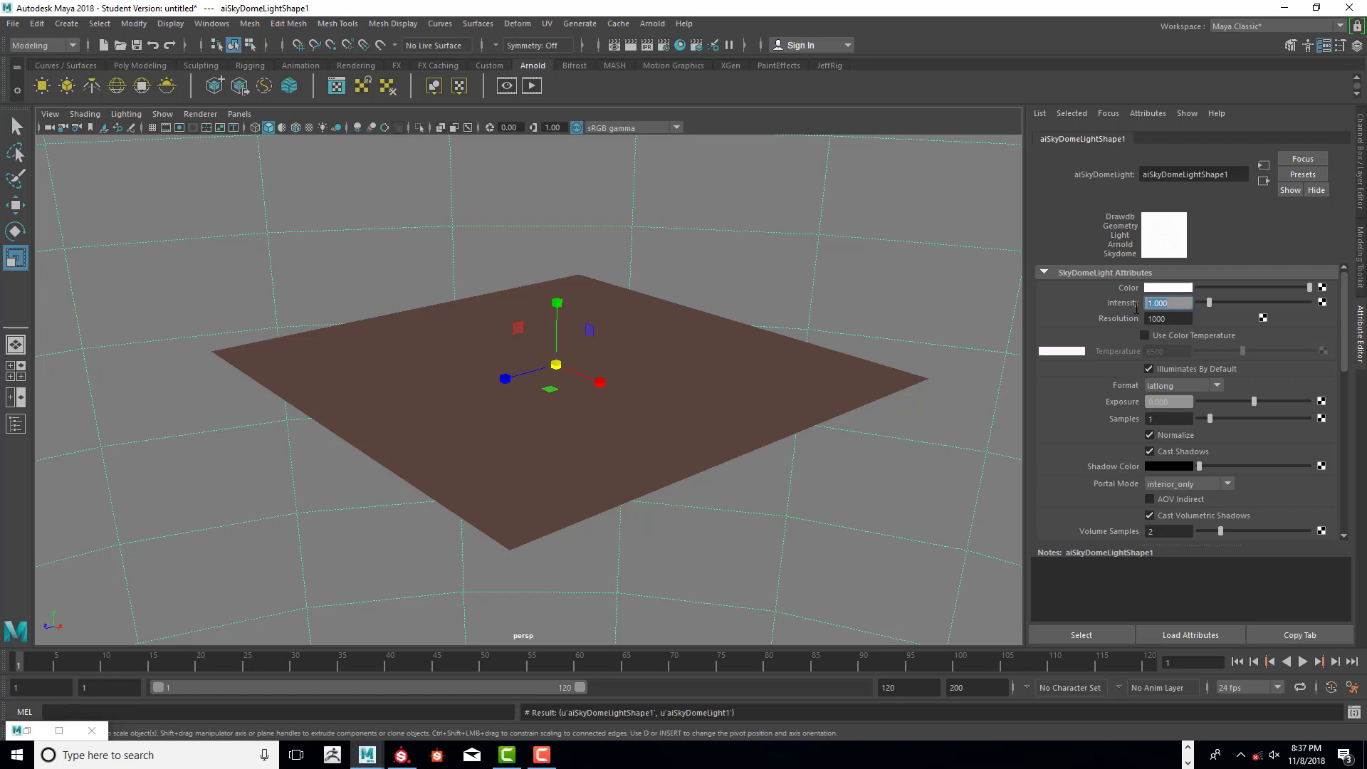
key("Return")
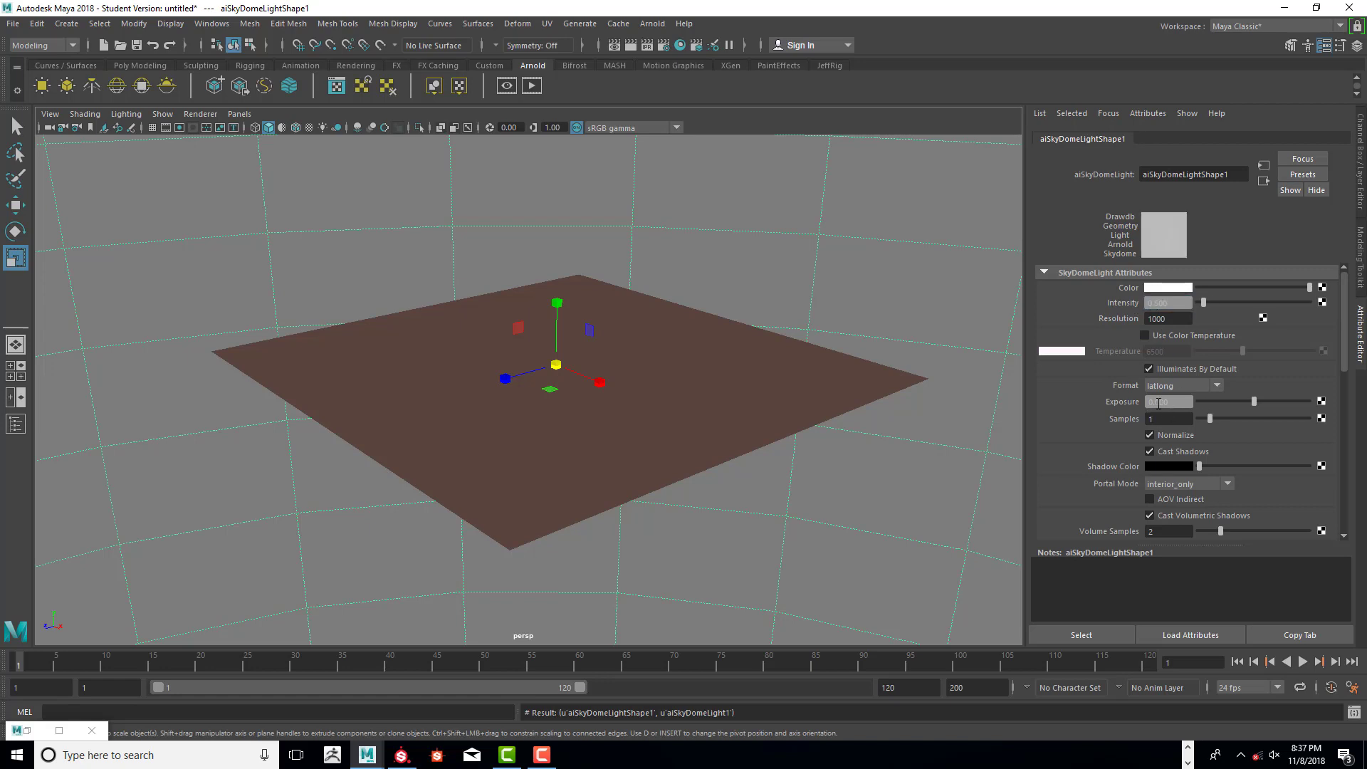
double_click(1179, 401)
type(".5")
key("Return")
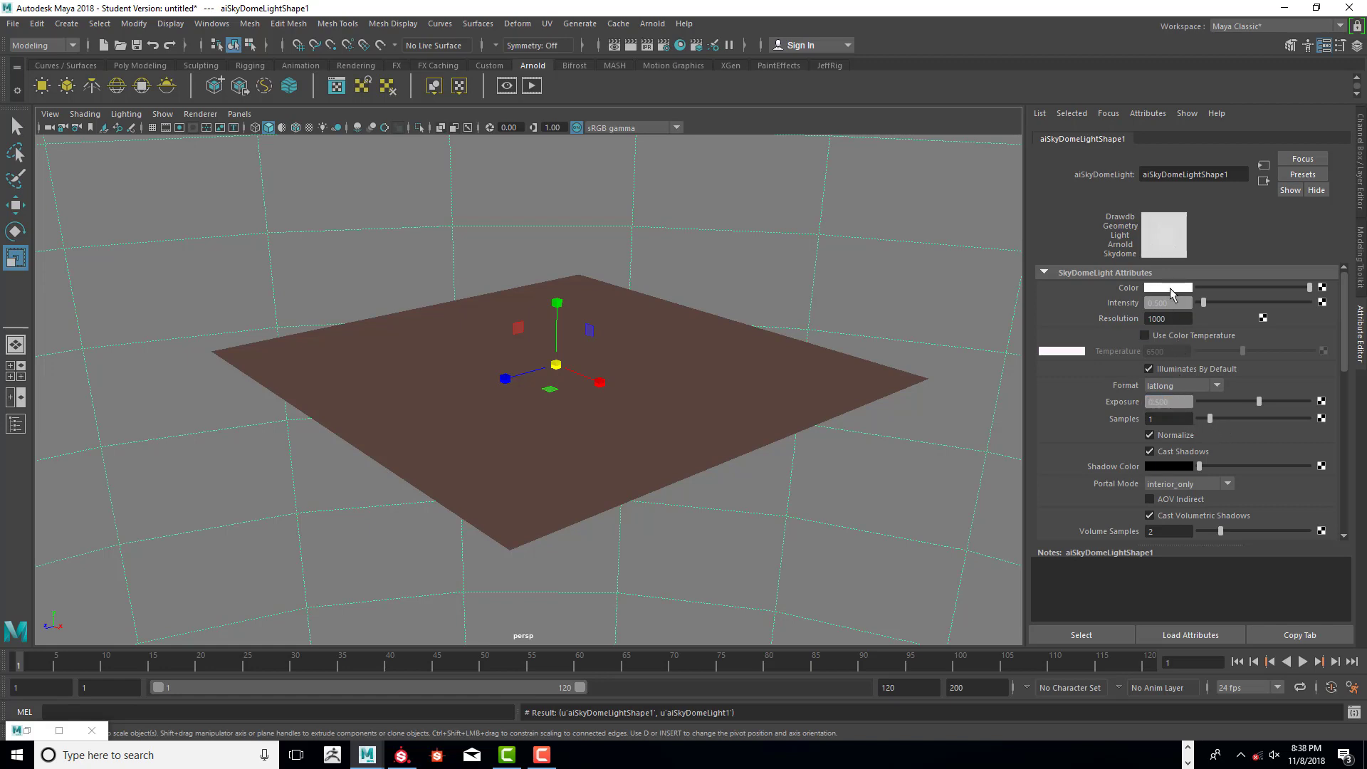
- Enable Use Color Temperature on the skydome and set the temperature to 5500
left_click(1154, 335)
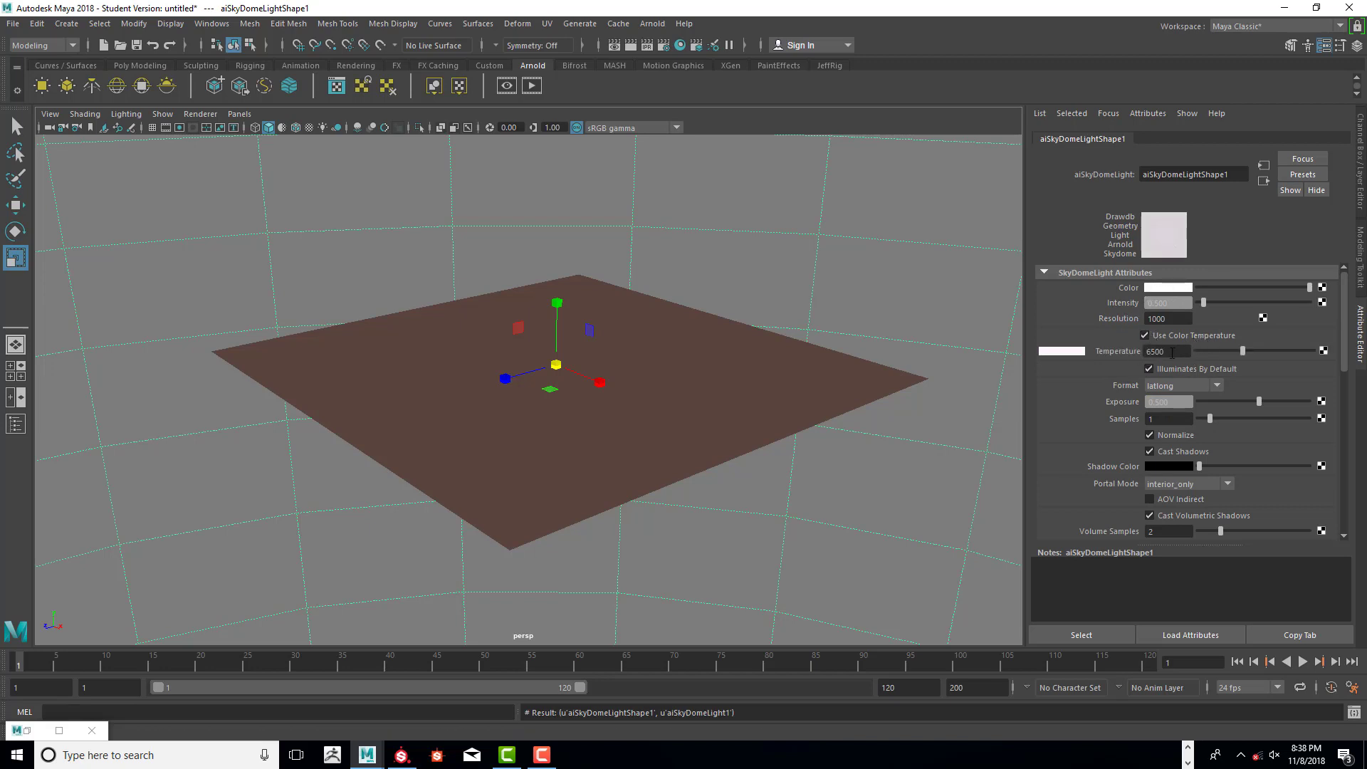
left_click_drag(1184, 351, 1113, 360)
type("5500")
key("Return")
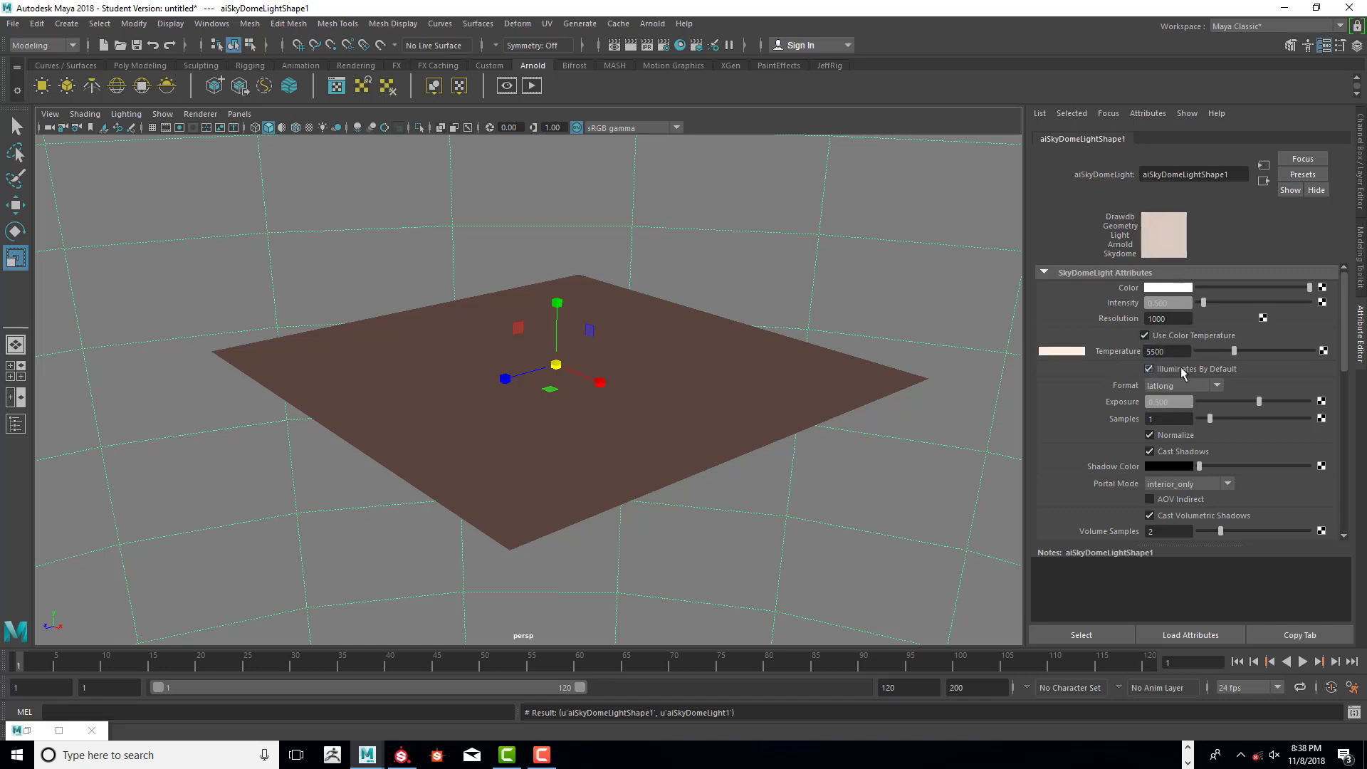
scroll(1238, 359, "down", 2)
scroll(1202, 371, "up", 2)
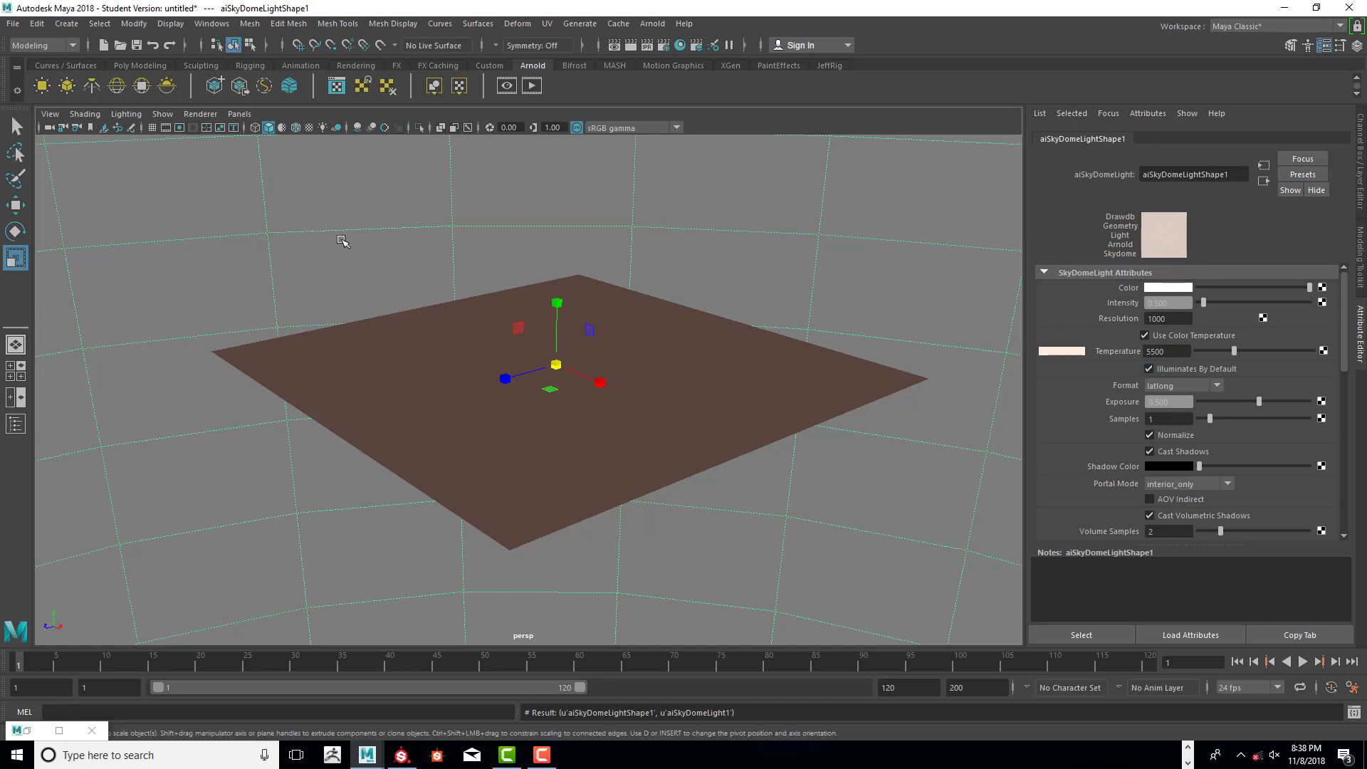
- Create a directional light, raise it above the plane, and tilt it toward the plane
left_click(72, 24)
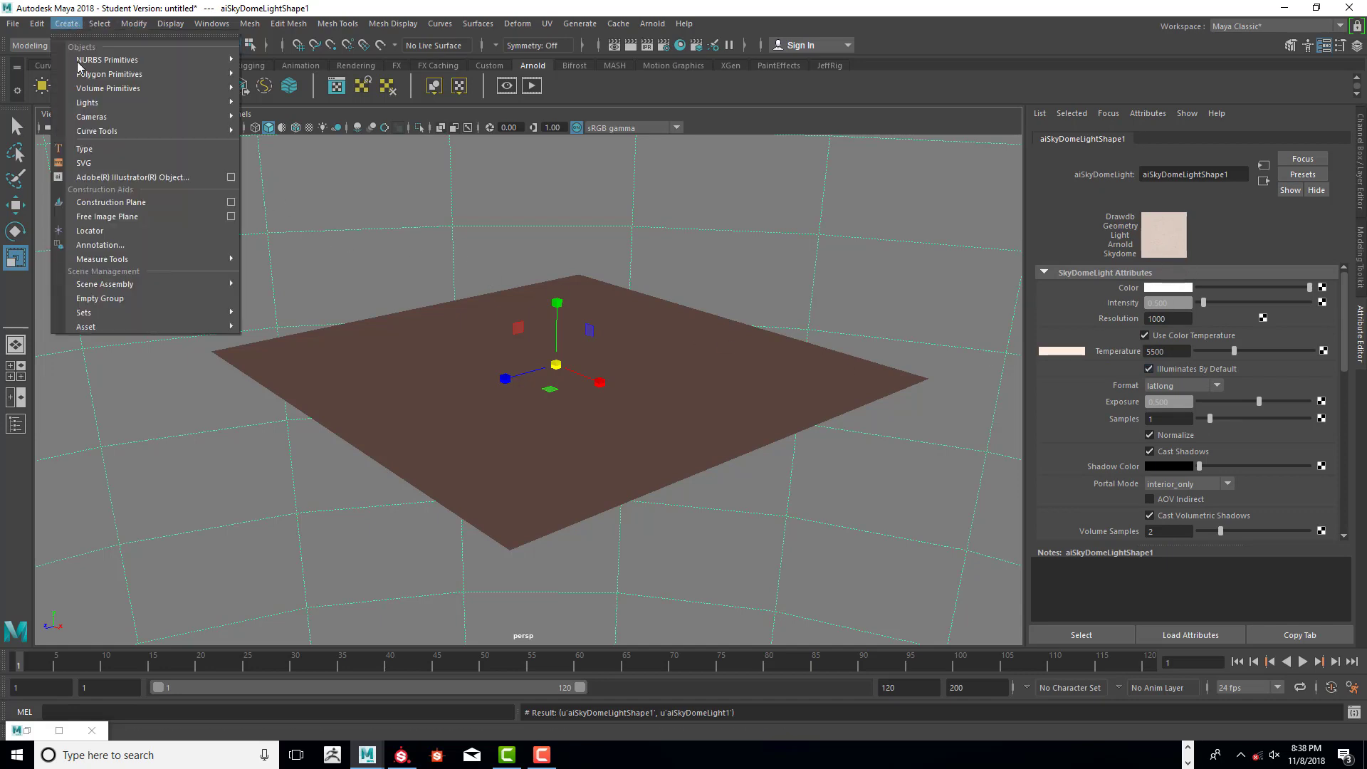
mouse_move(94, 103)
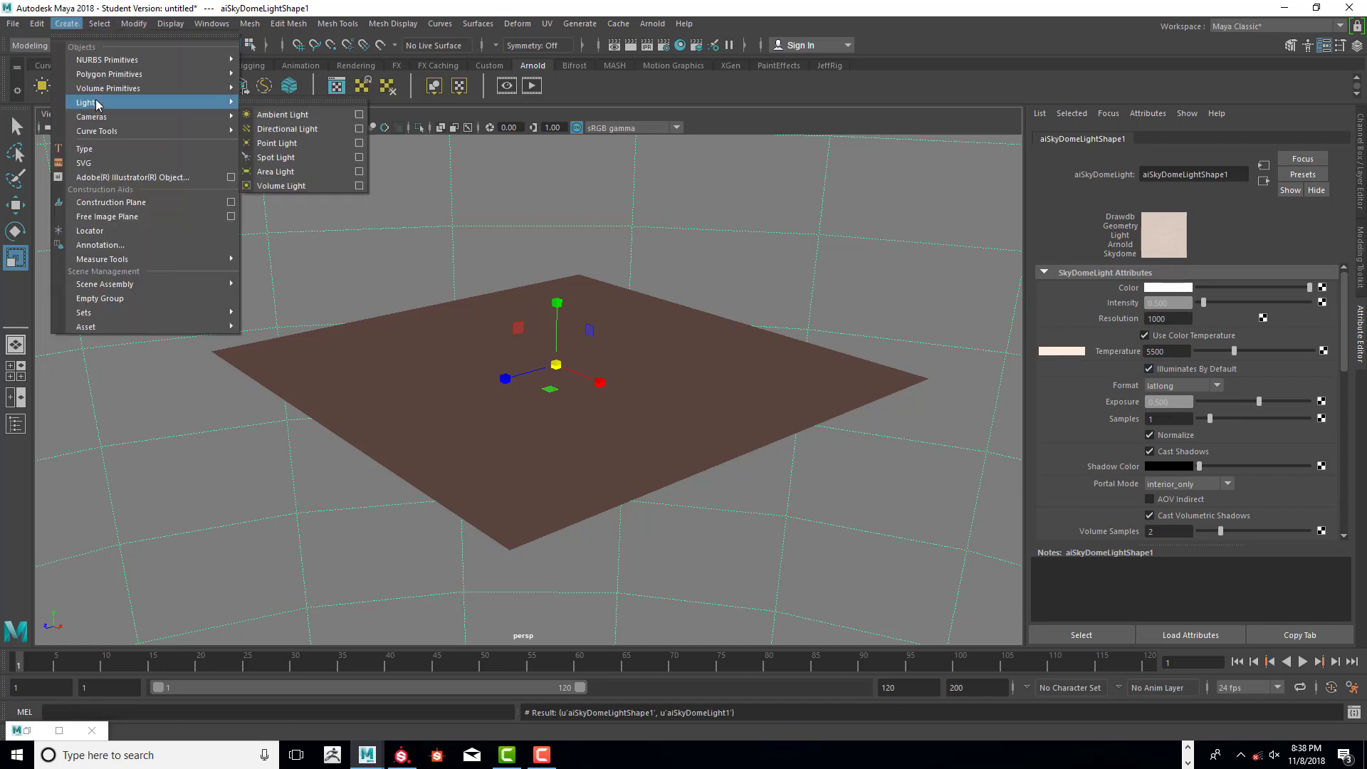
left_click(293, 132)
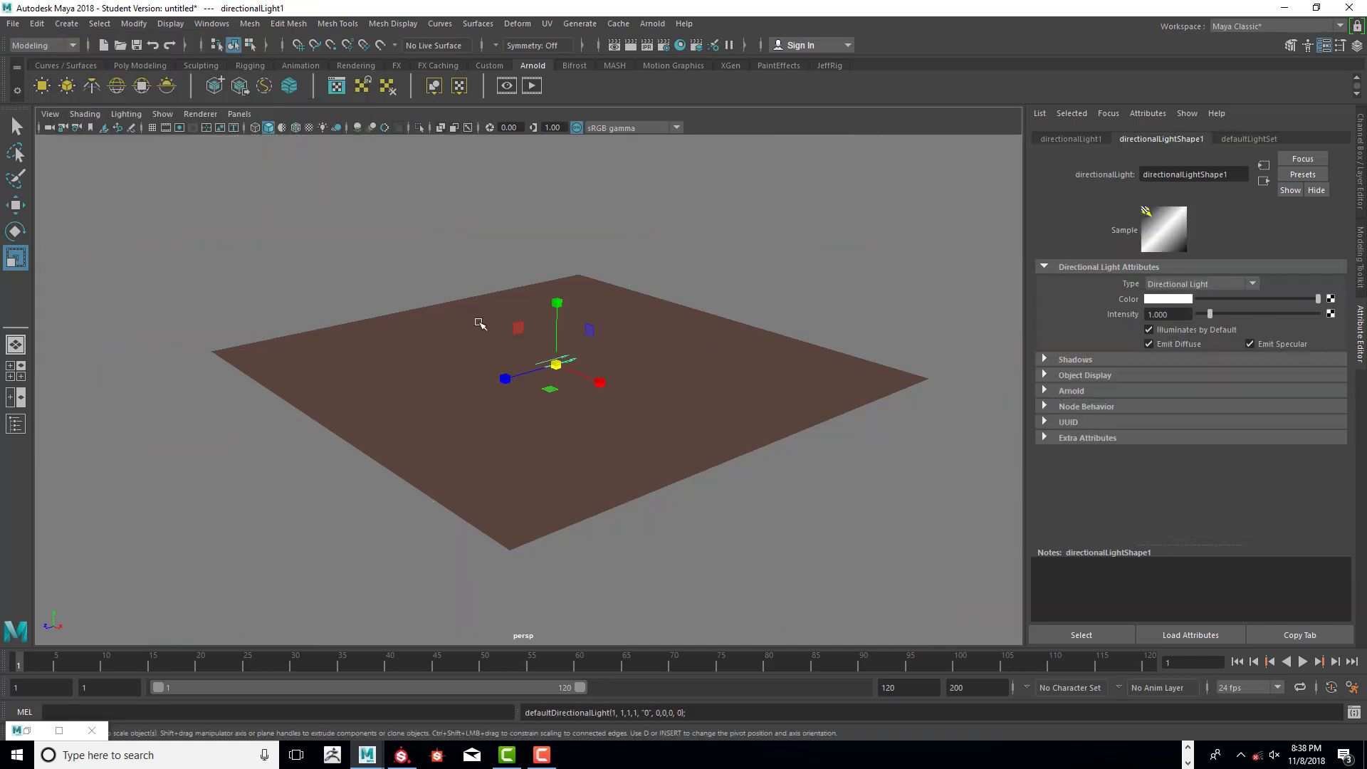
key("w")
left_click_drag(556, 304, 552, 222)
key("e")
left_click_drag(647, 269, 589, 305, "alt")
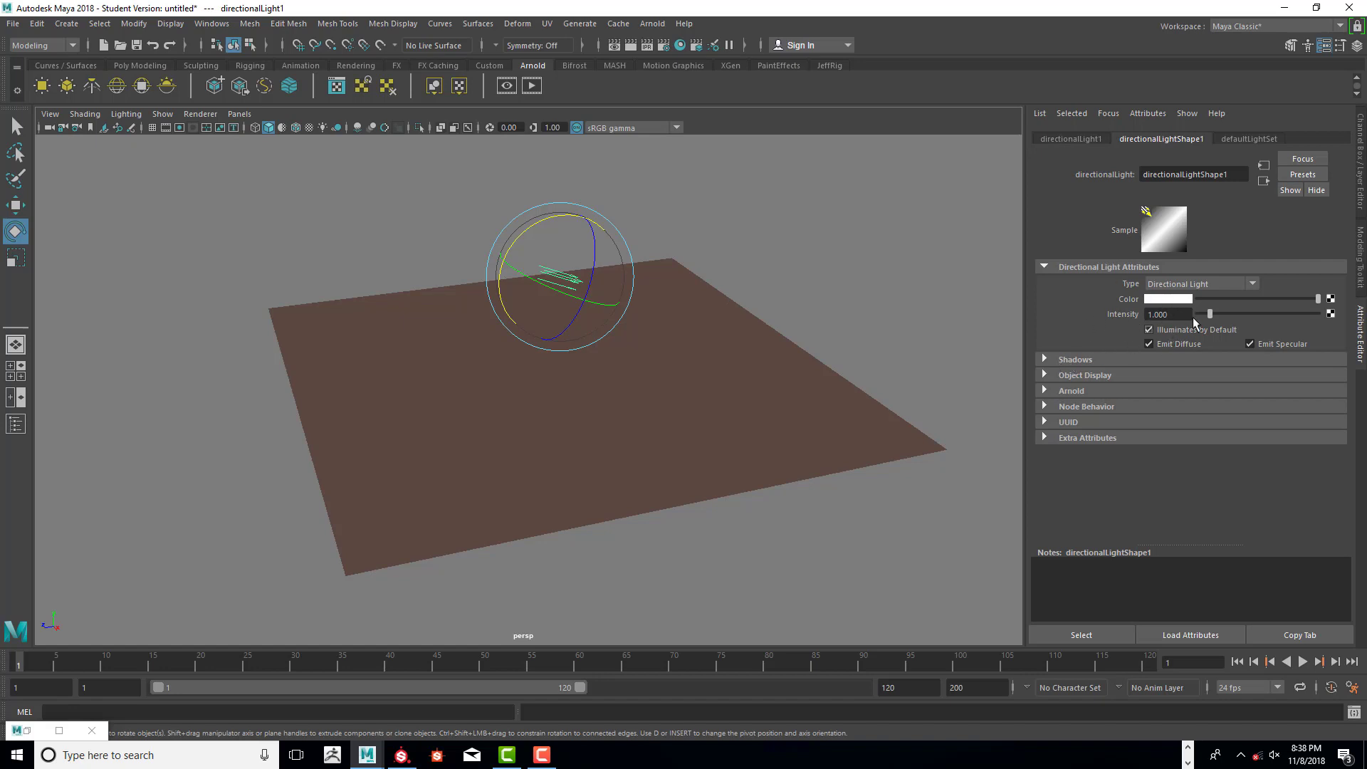
- In the directional light's Arnold settings, enable color temperature 5500 and set exposure to 2
left_click(1044, 391)
left_click(1143, 405)
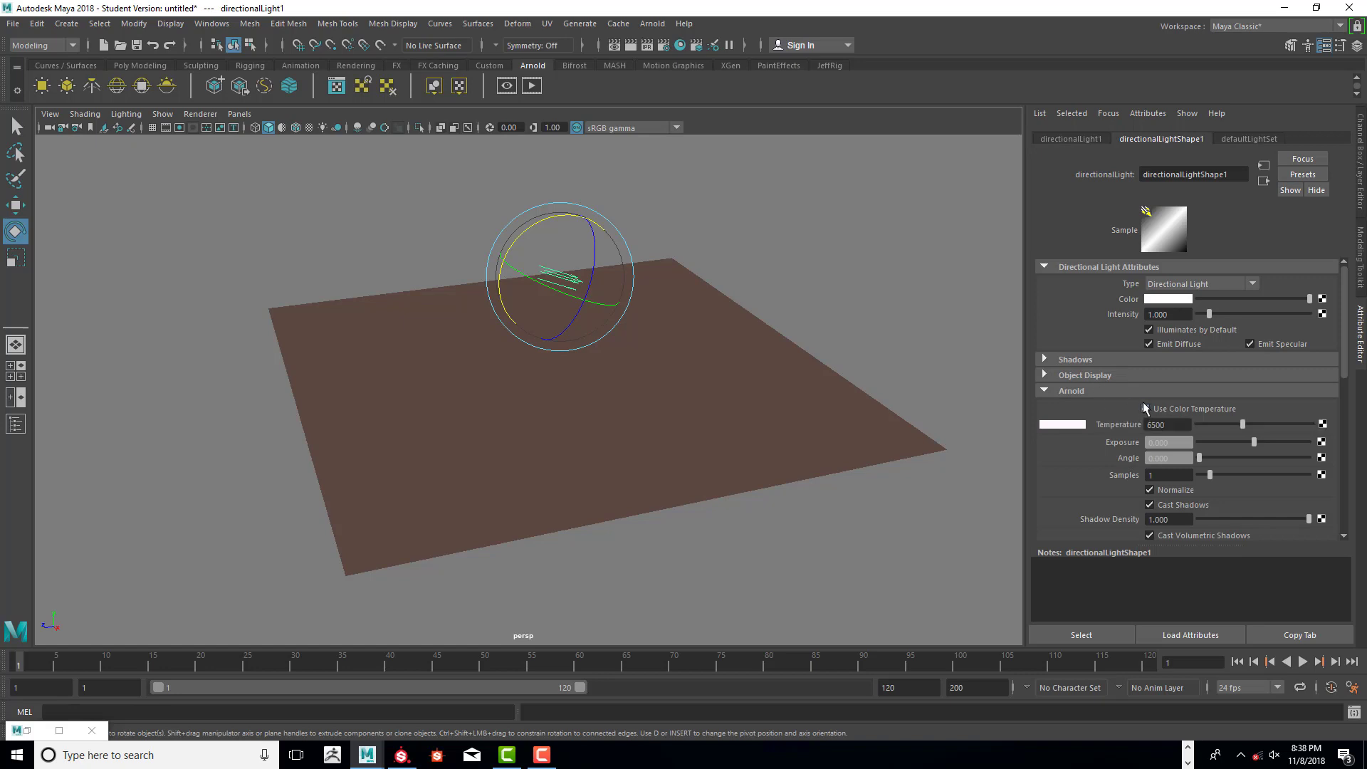
double_click(1161, 424)
type("55")
key("Return")
scroll(1178, 395, "down", 2)
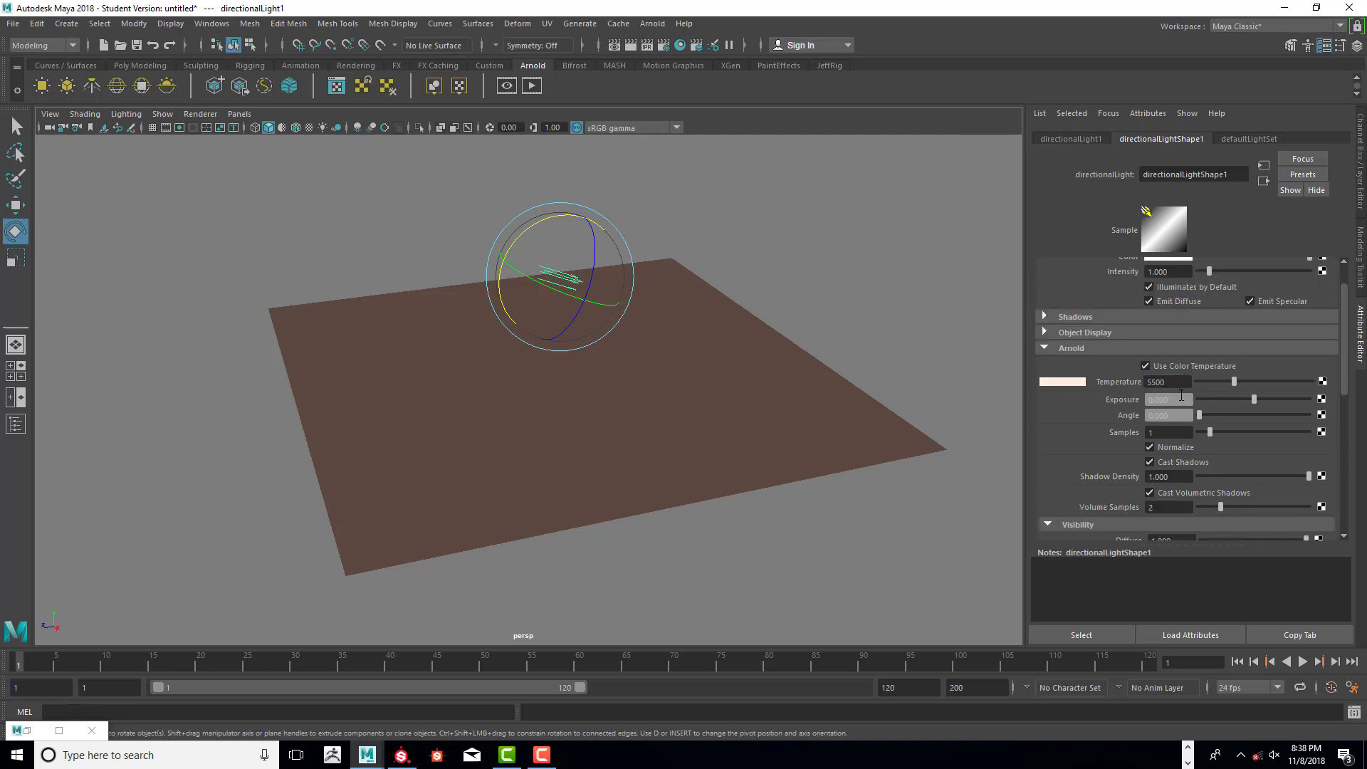
left_click_drag(1182, 398, 1146, 399)
type("2")
key("Return")
scroll(1202, 417, "down", 8)
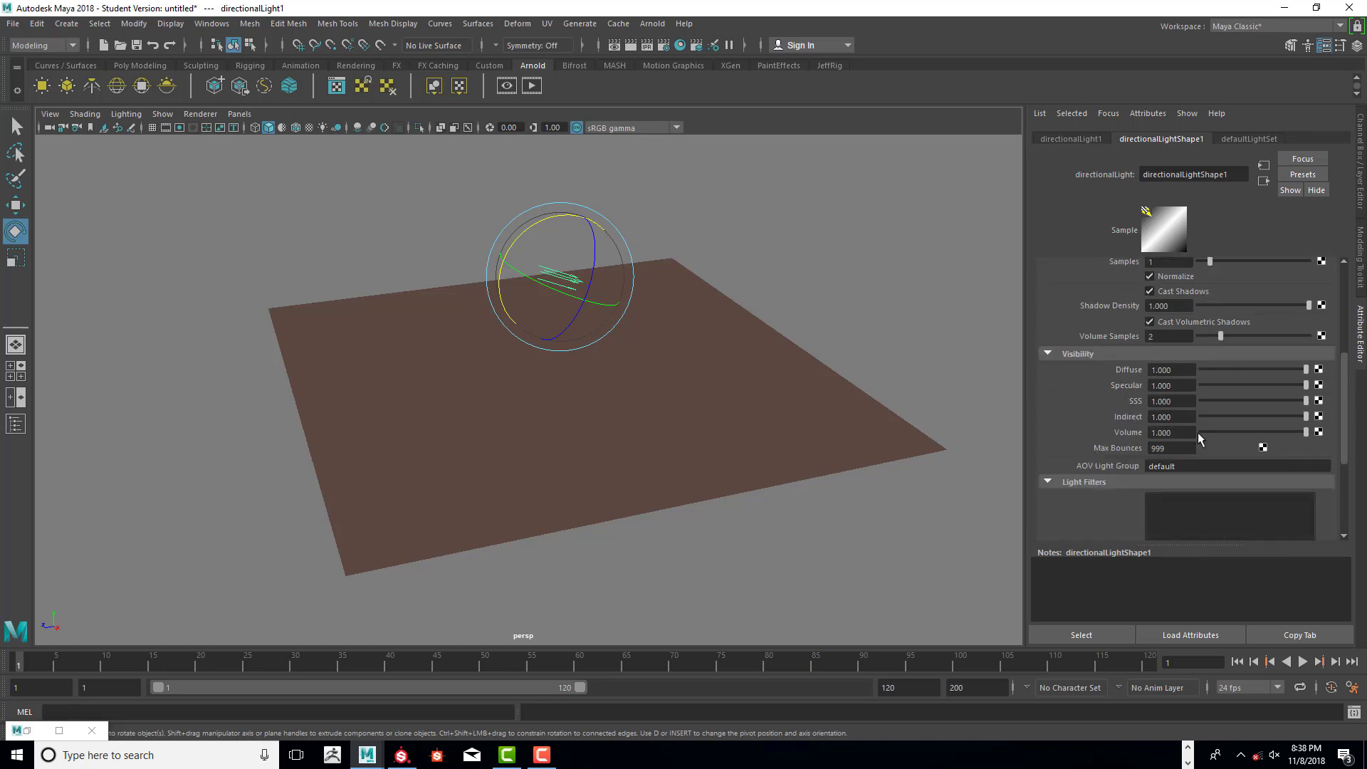
scroll(1197, 433, "up", 10)
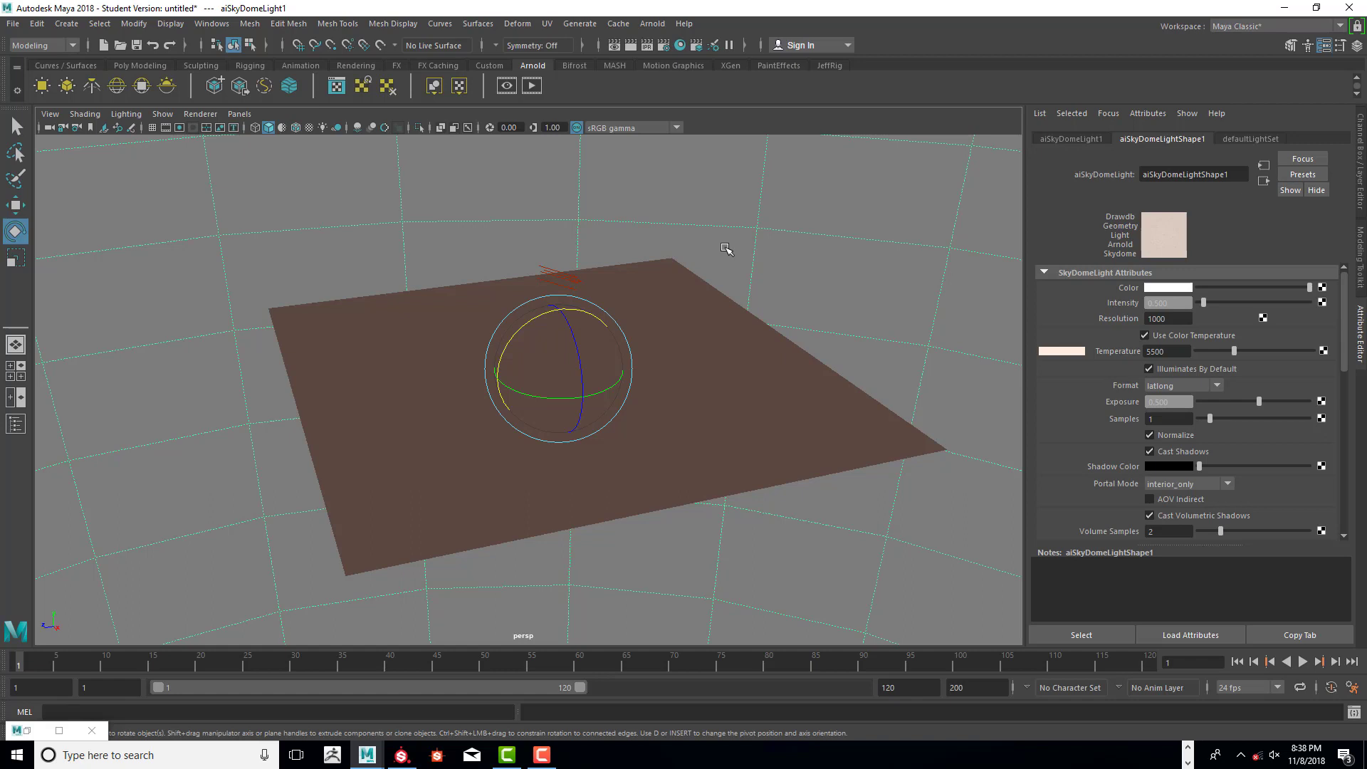
- Set the aiSkyDomeLight's Camera visibility to 0 so it stays out of renders
scroll(1303, 384, "down", 5)
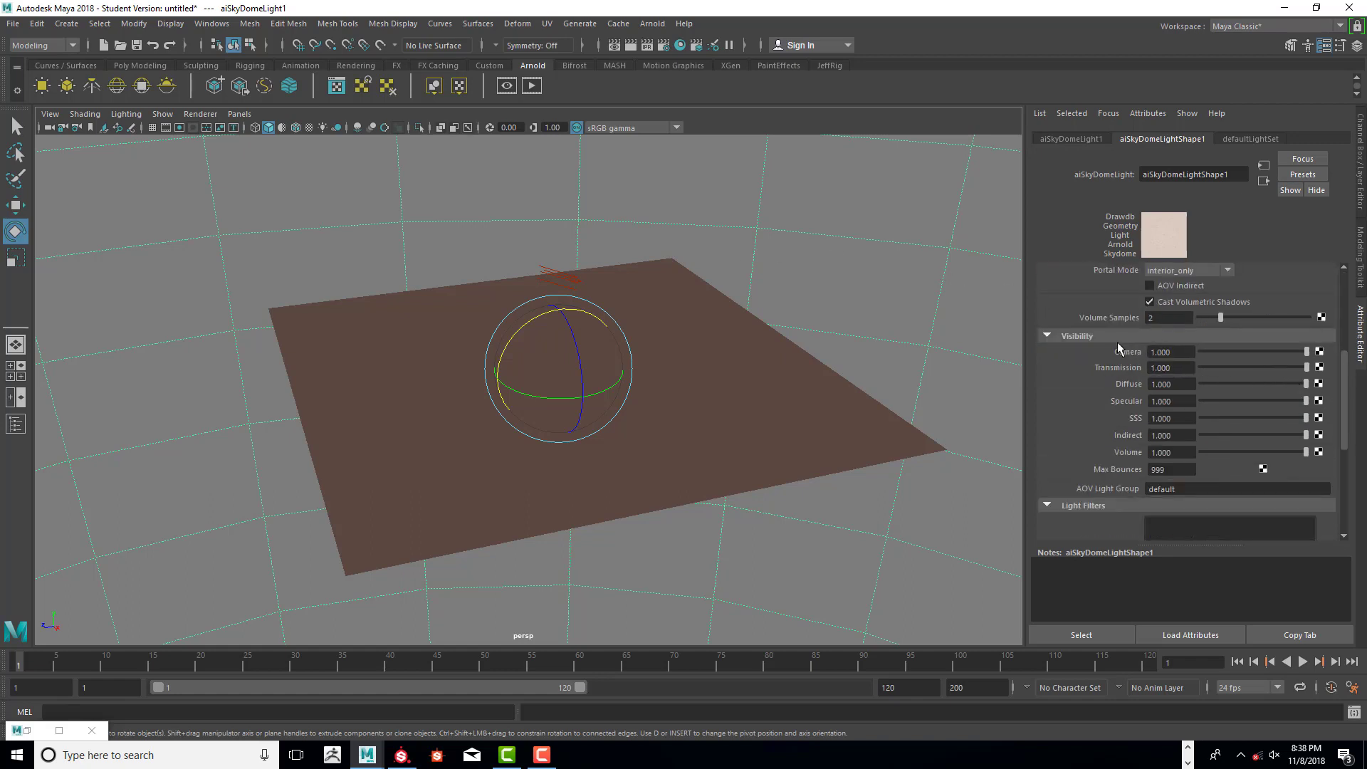
left_click_drag(1306, 354, 1171, 356)
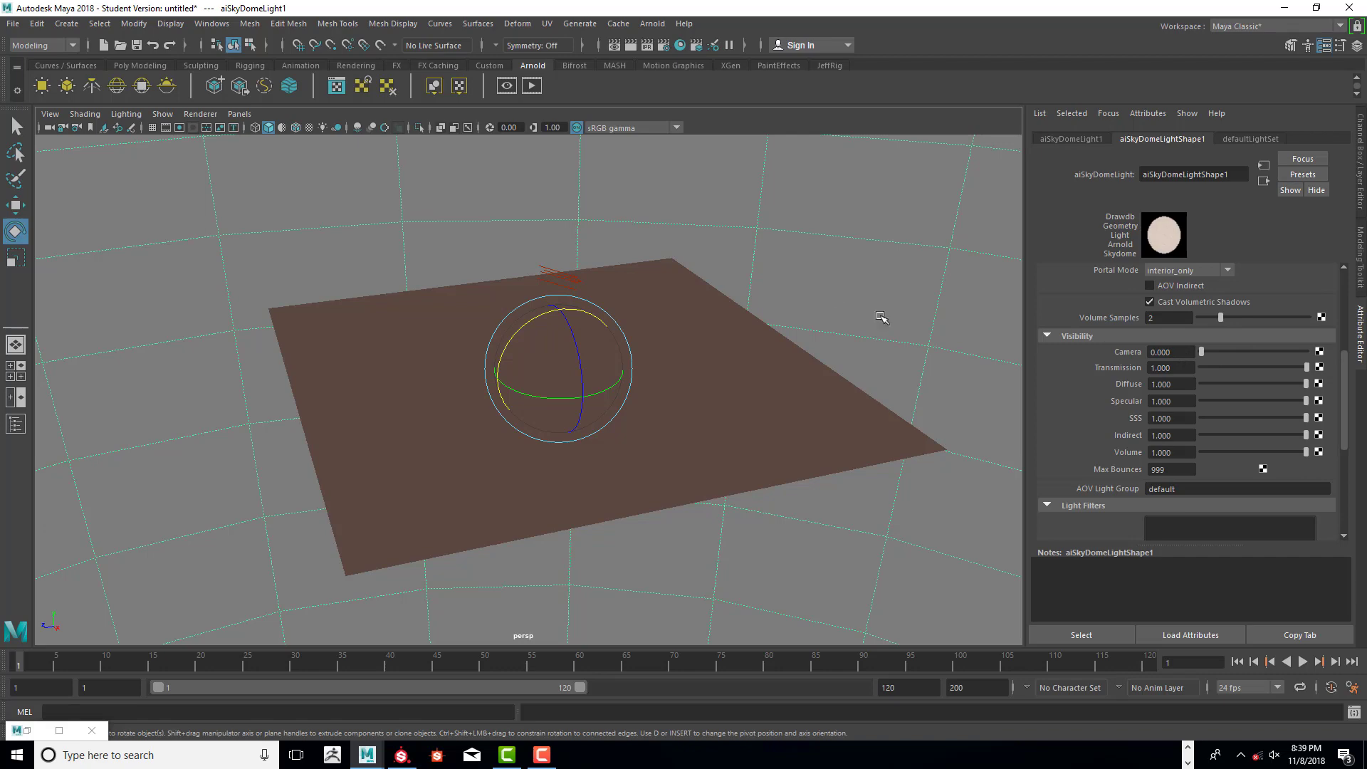
left_click_drag(830, 299, 815, 286, "alt")
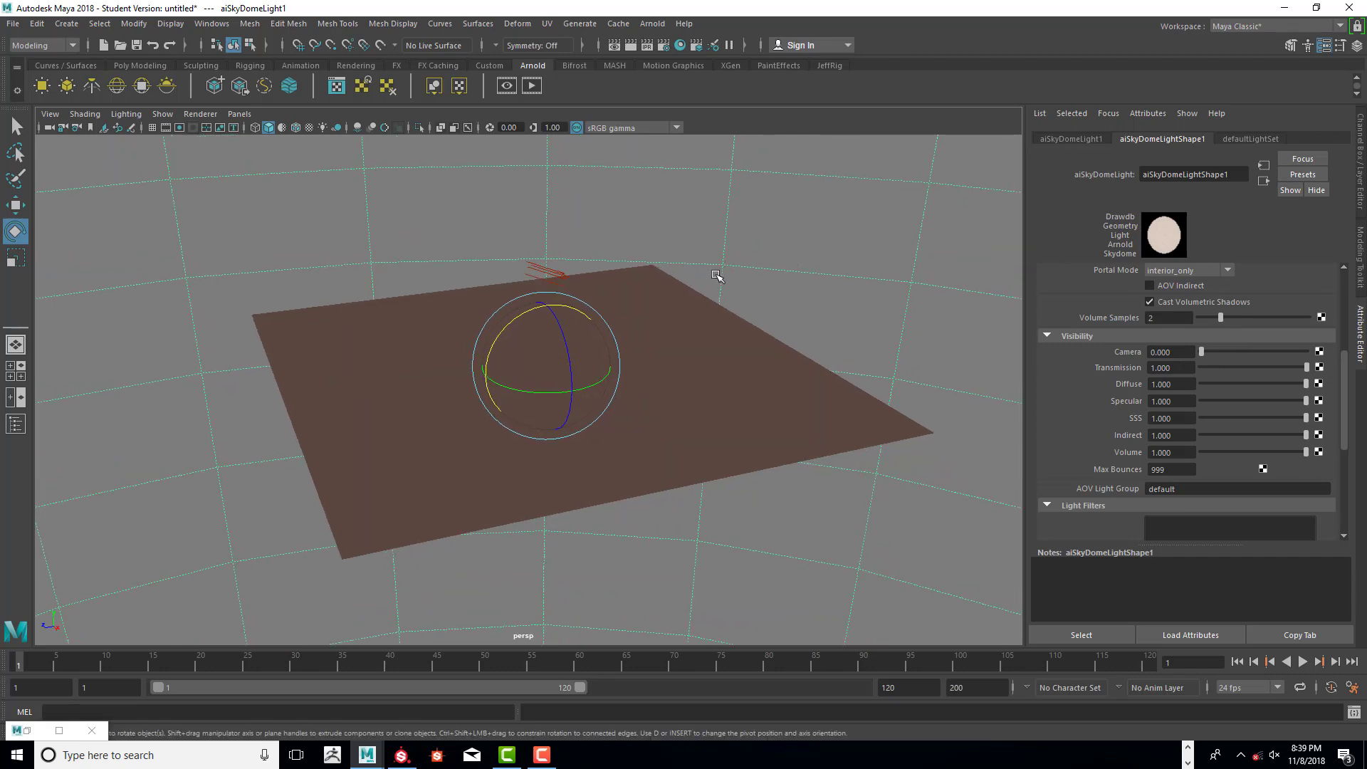
scroll(717, 275, "up", 5)
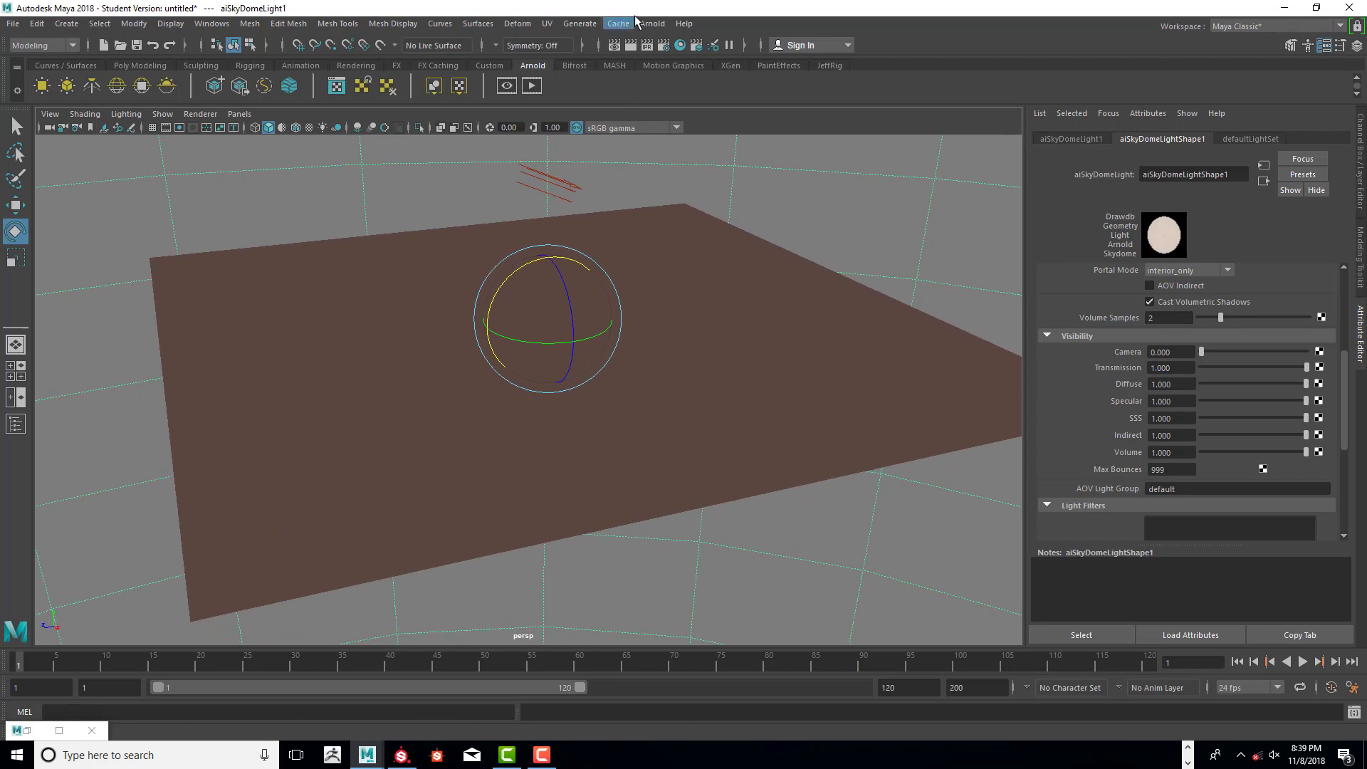
- Render the persp camera in Arnold RenderView, showing the displaced reddish-brown terrain
left_click(652, 23)
left_click(696, 66)
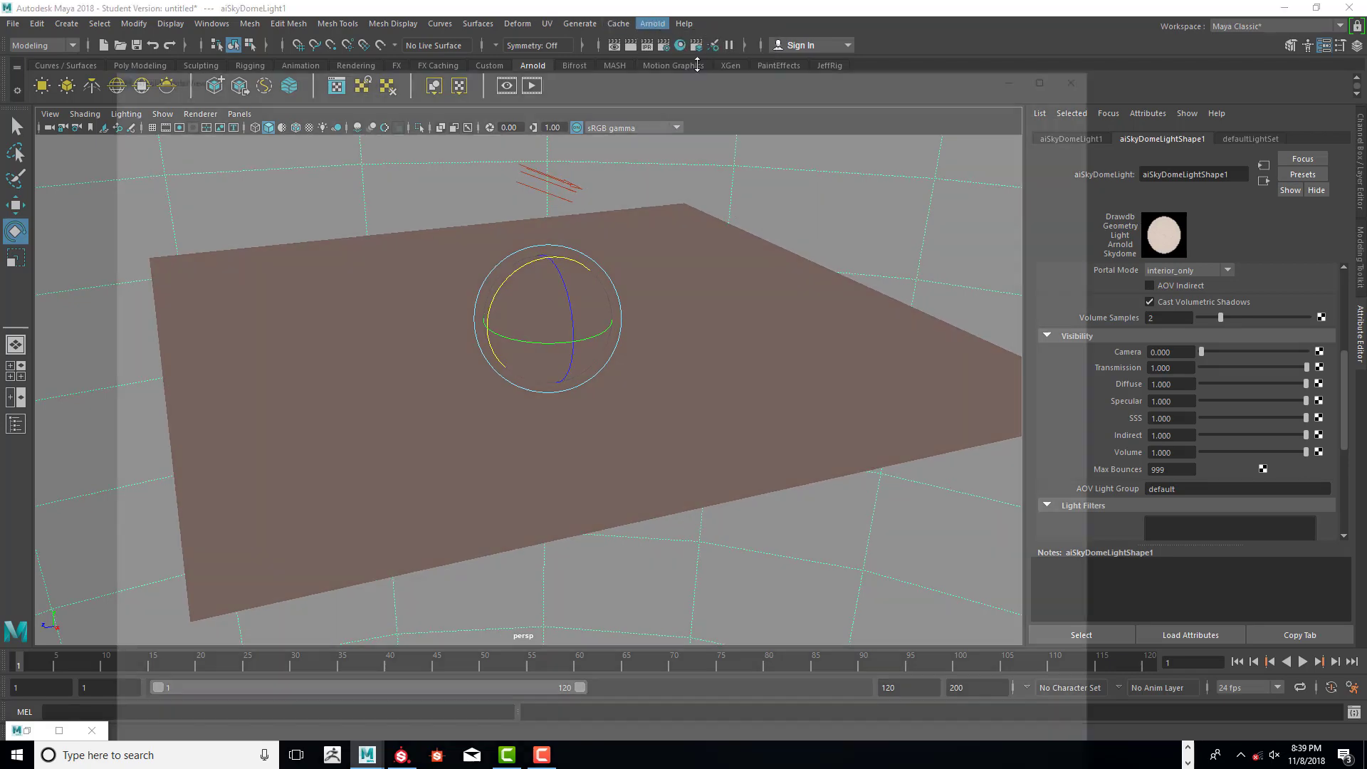
left_click_drag(765, 77, 788, 52)
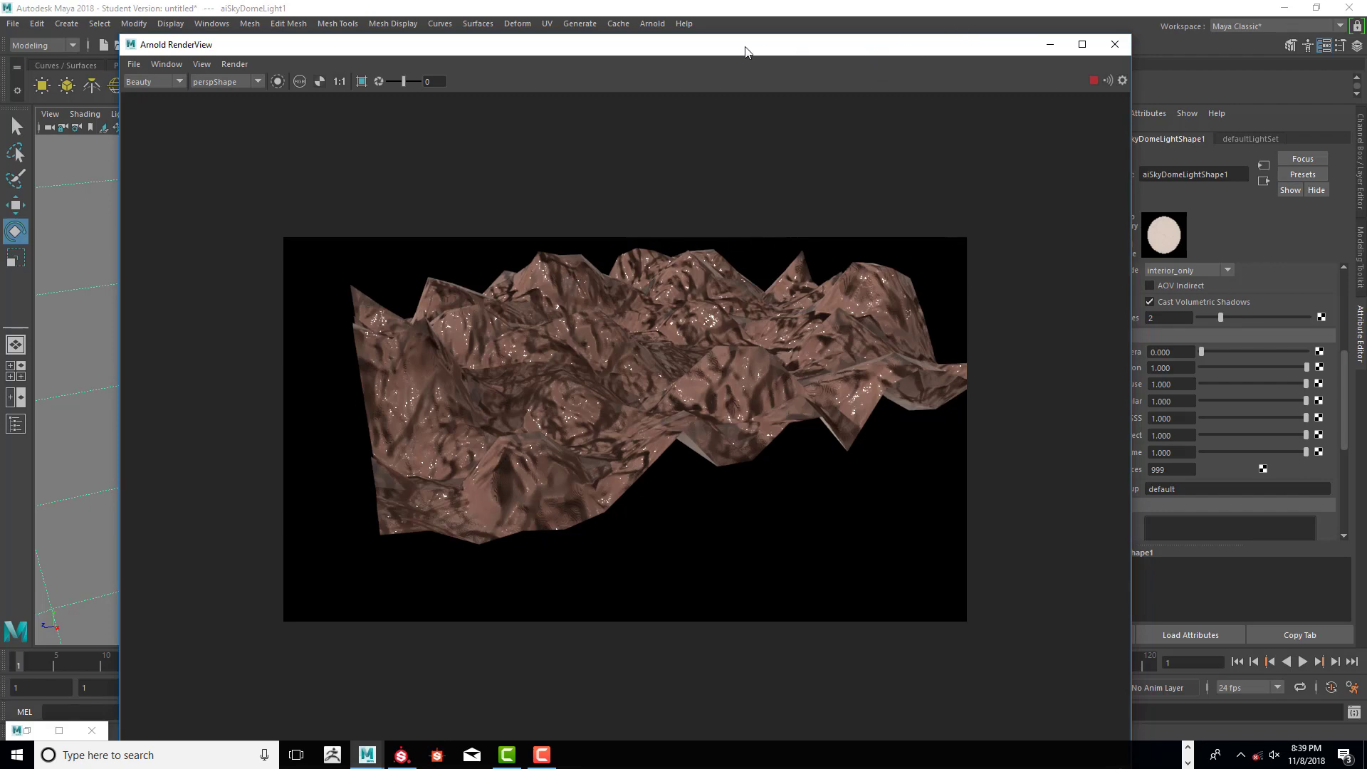
- Select the plane and move the Arnold RenderView window aside to expose the viewport
left_click_drag(747, 52, 1022, 20)
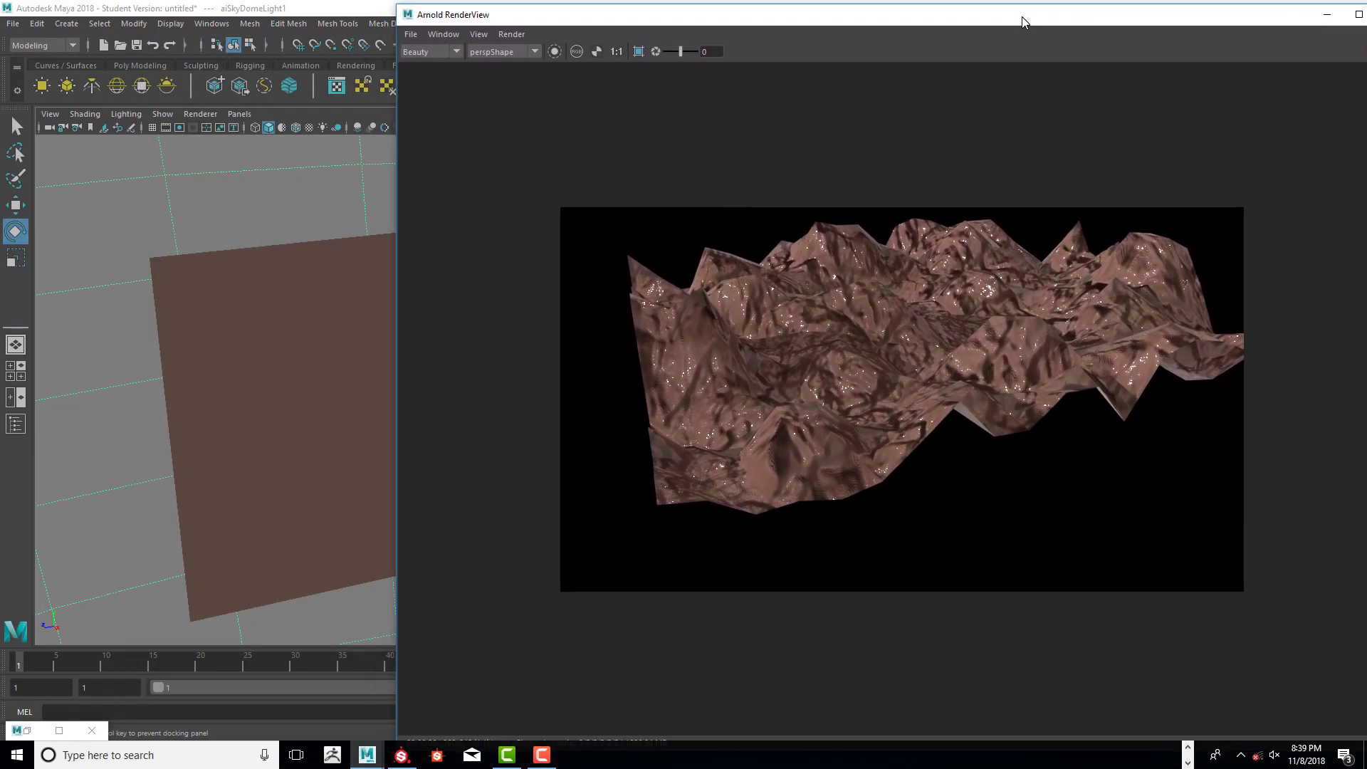
left_click(322, 352)
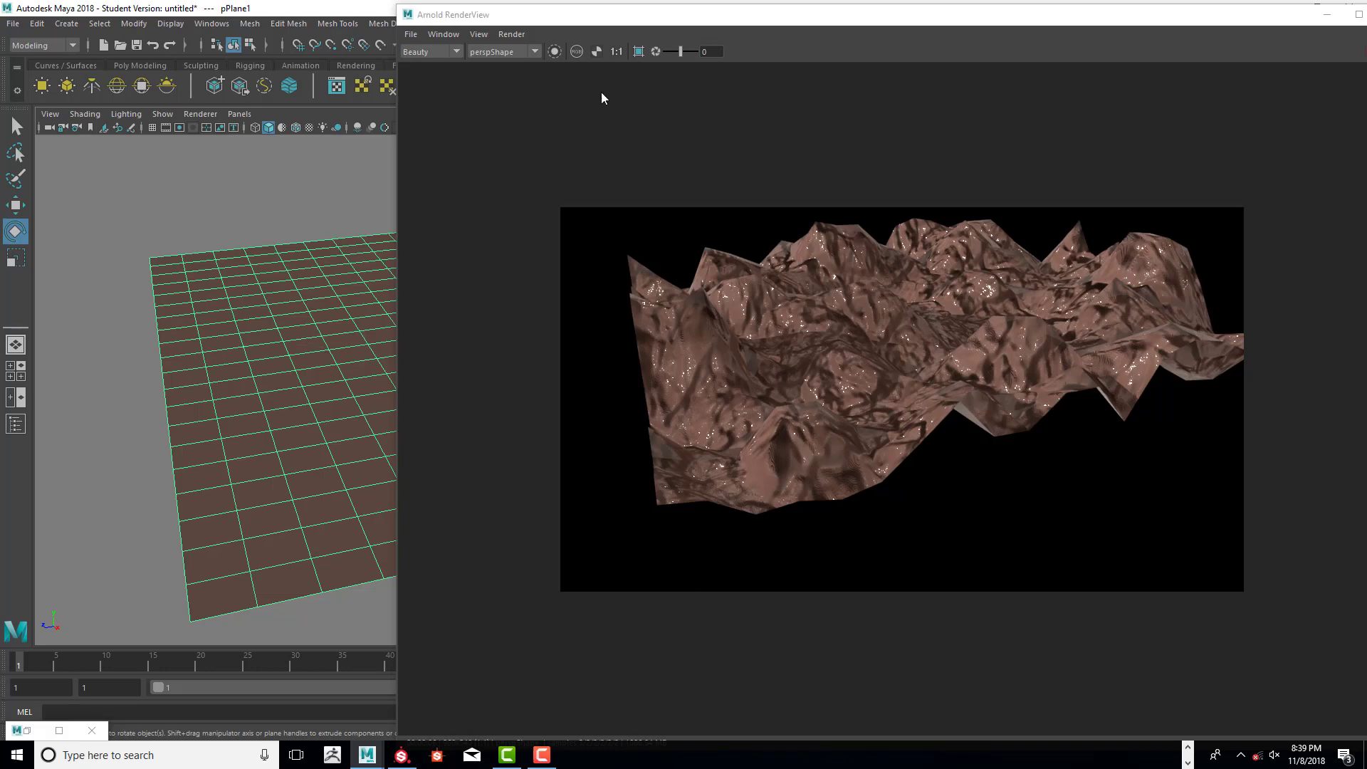
left_click_drag(653, 13, 1251, 89)
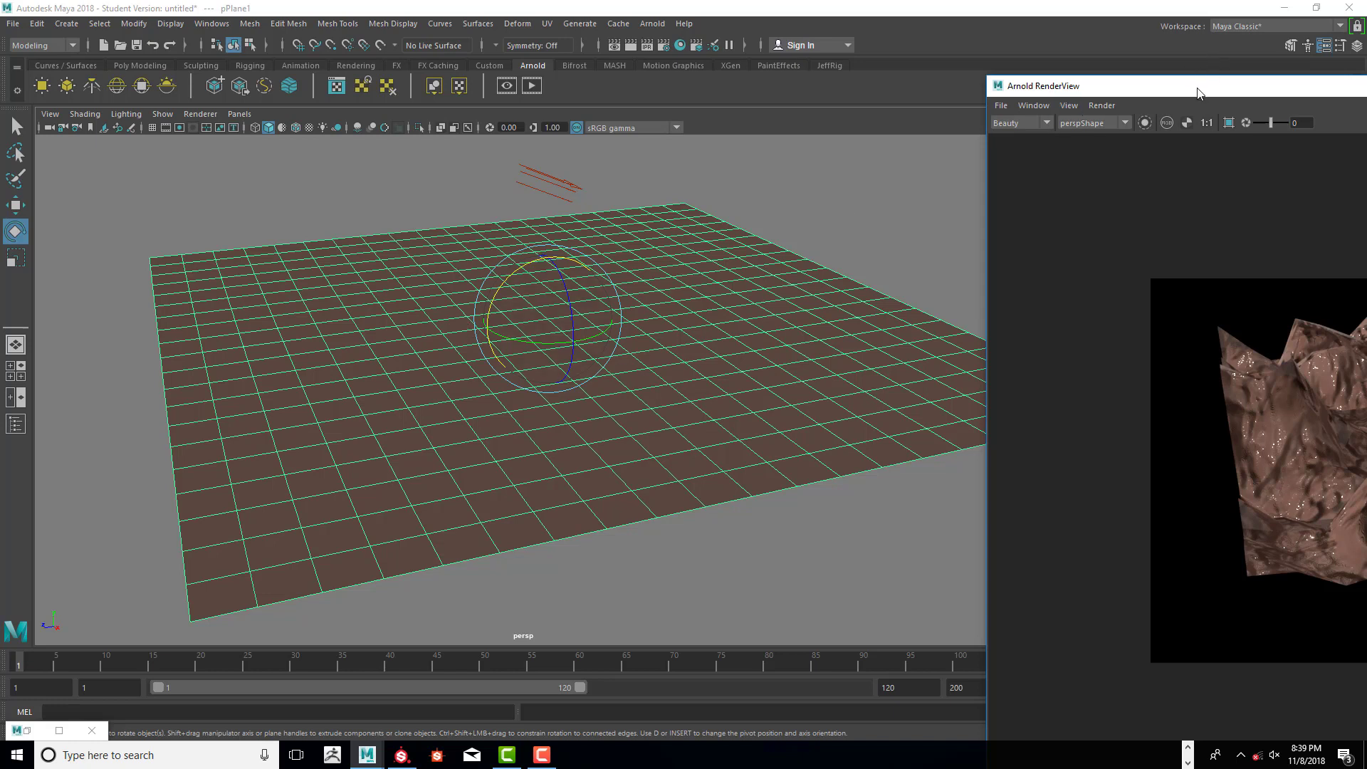
left_click_drag(1200, 94, 1107, 66)
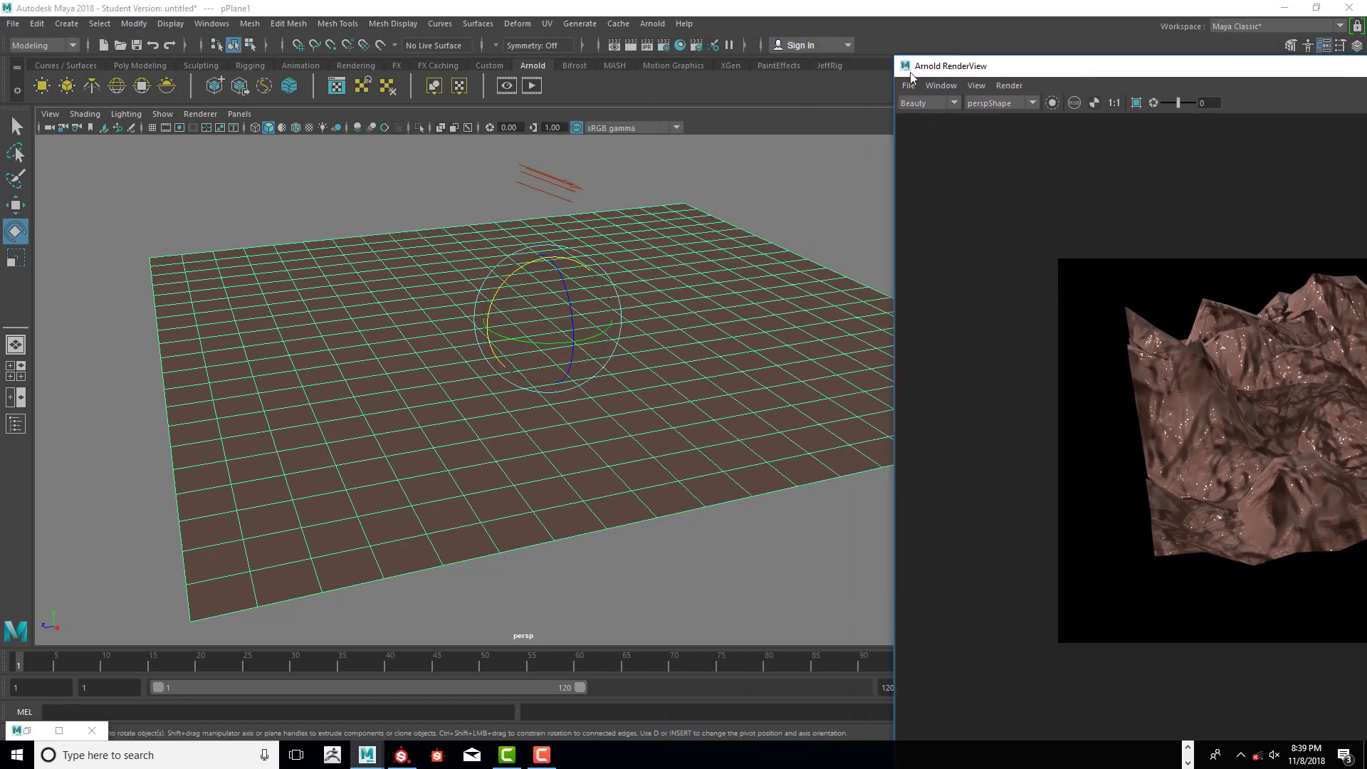
left_click_drag(1045, 70, 347, 64)
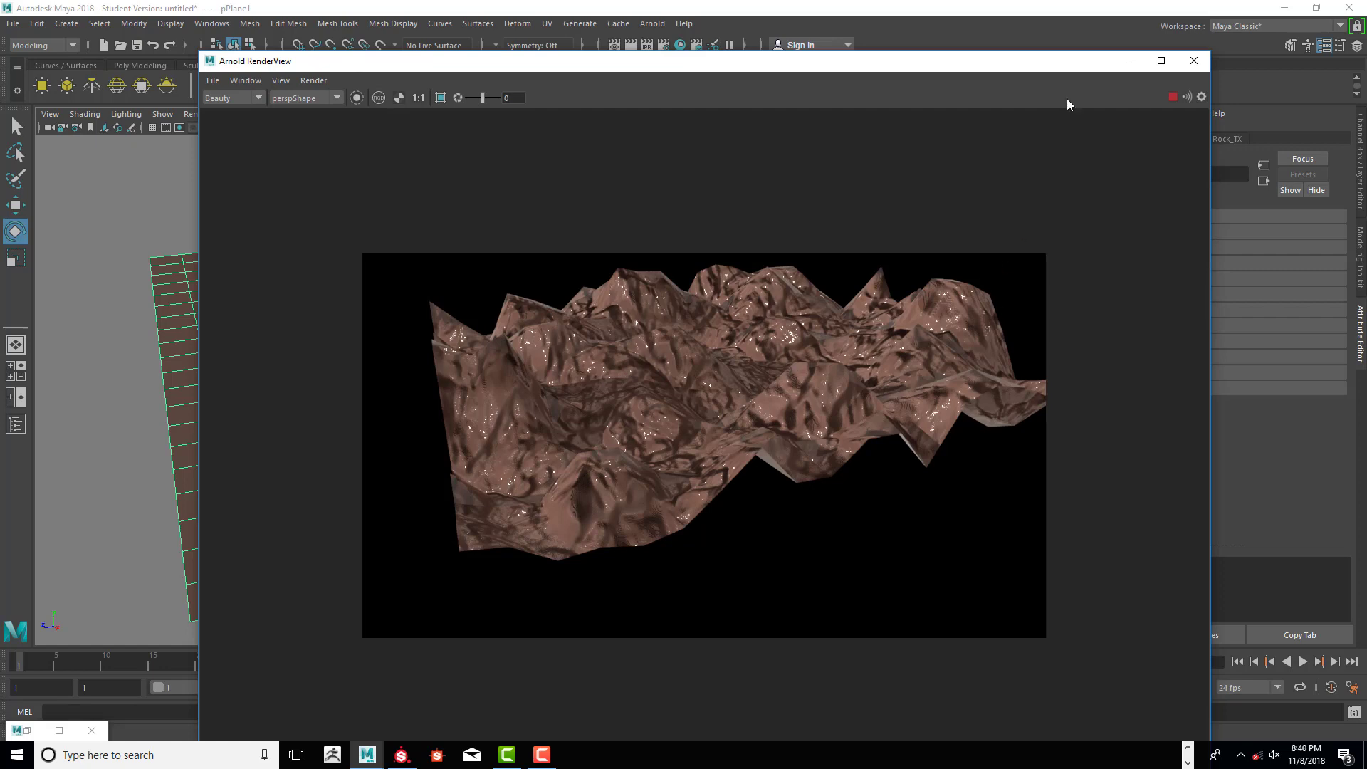
left_click_drag(1065, 64, 996, 73)
- Stop the terrain render and narrow the RenderView window to reveal the Attribute Editor
left_click(1103, 107)
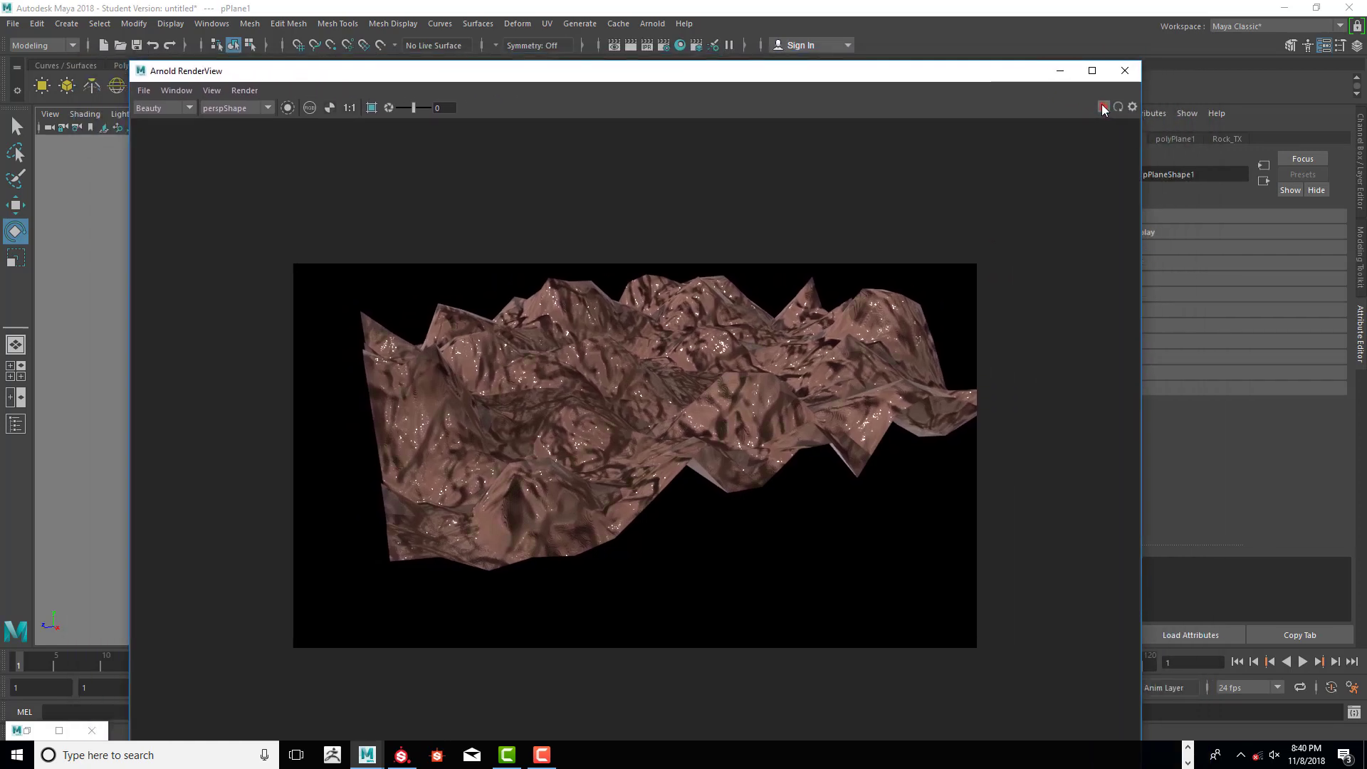
left_click_drag(1025, 80, 965, 20)
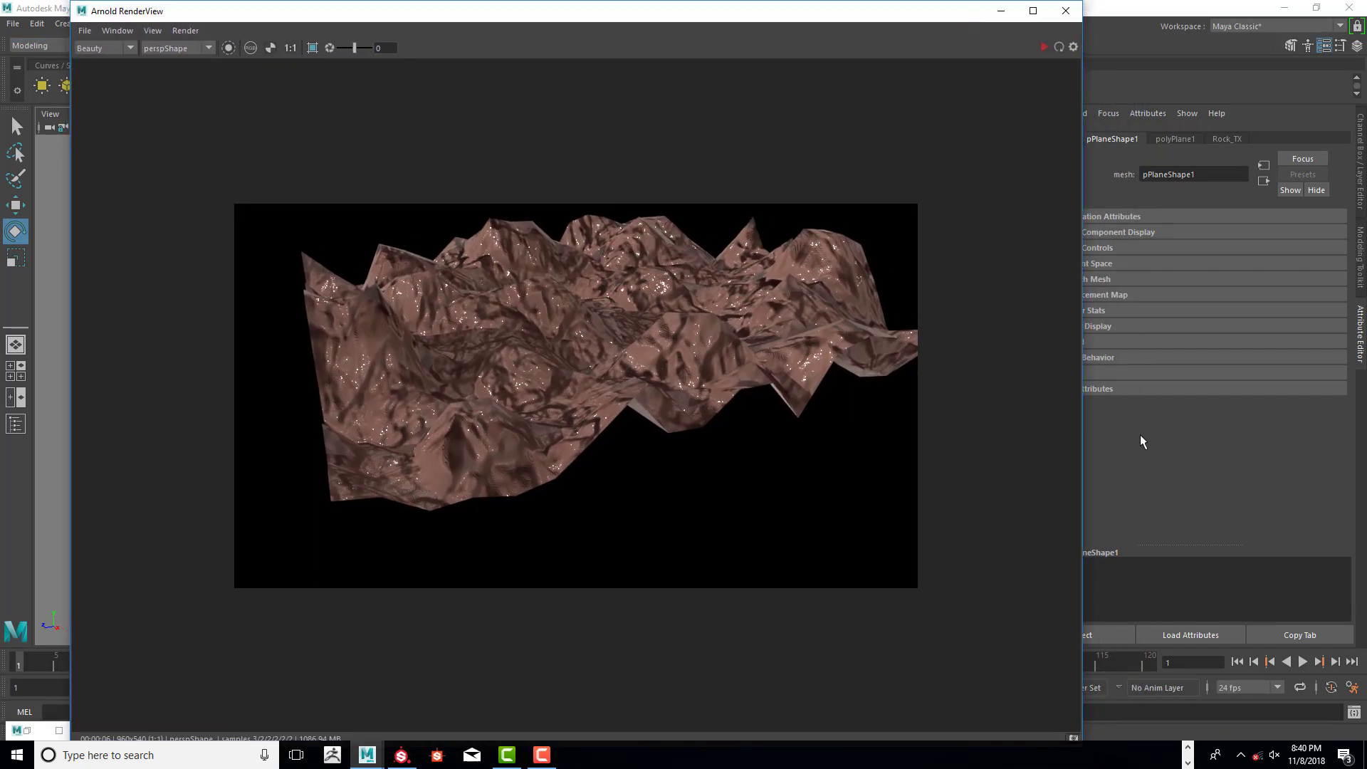
left_click_drag(1083, 728, 806, 700)
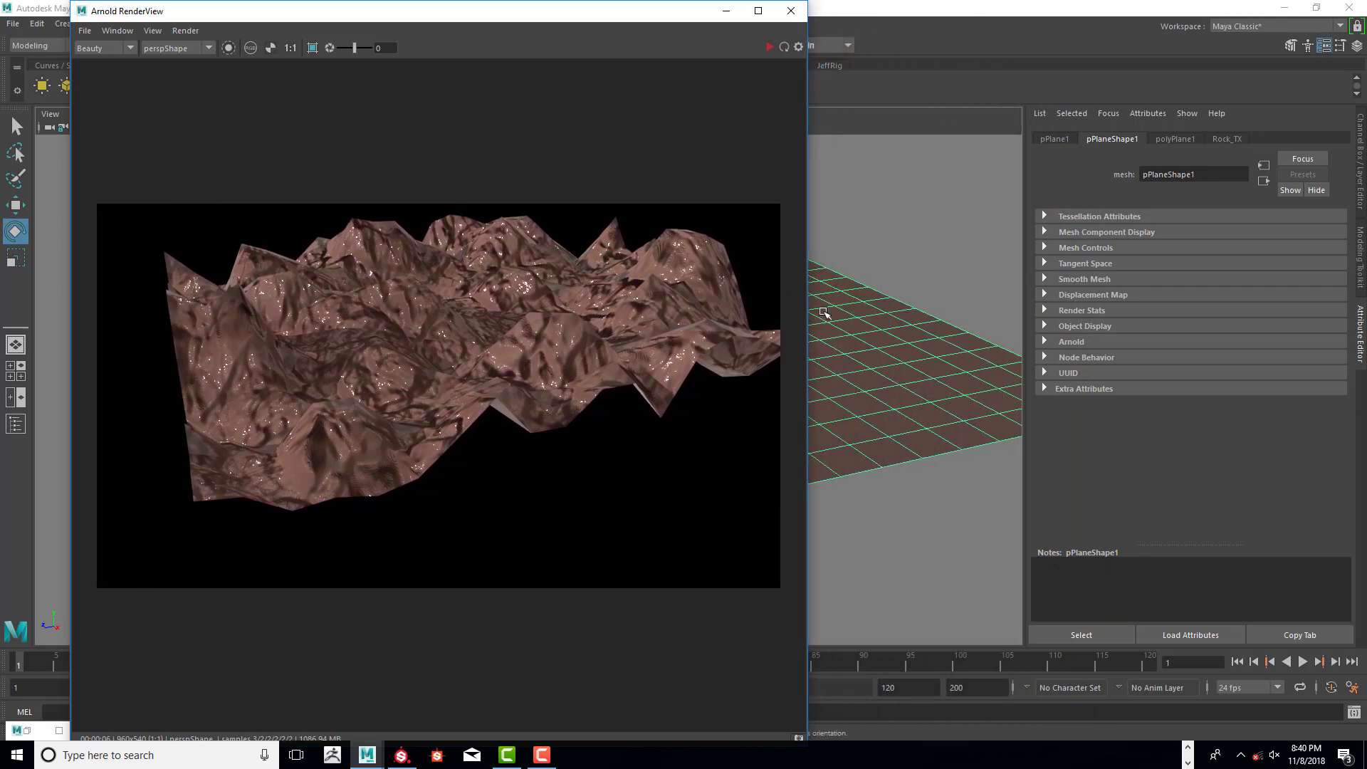
left_click_drag(660, 17, 606, 15)
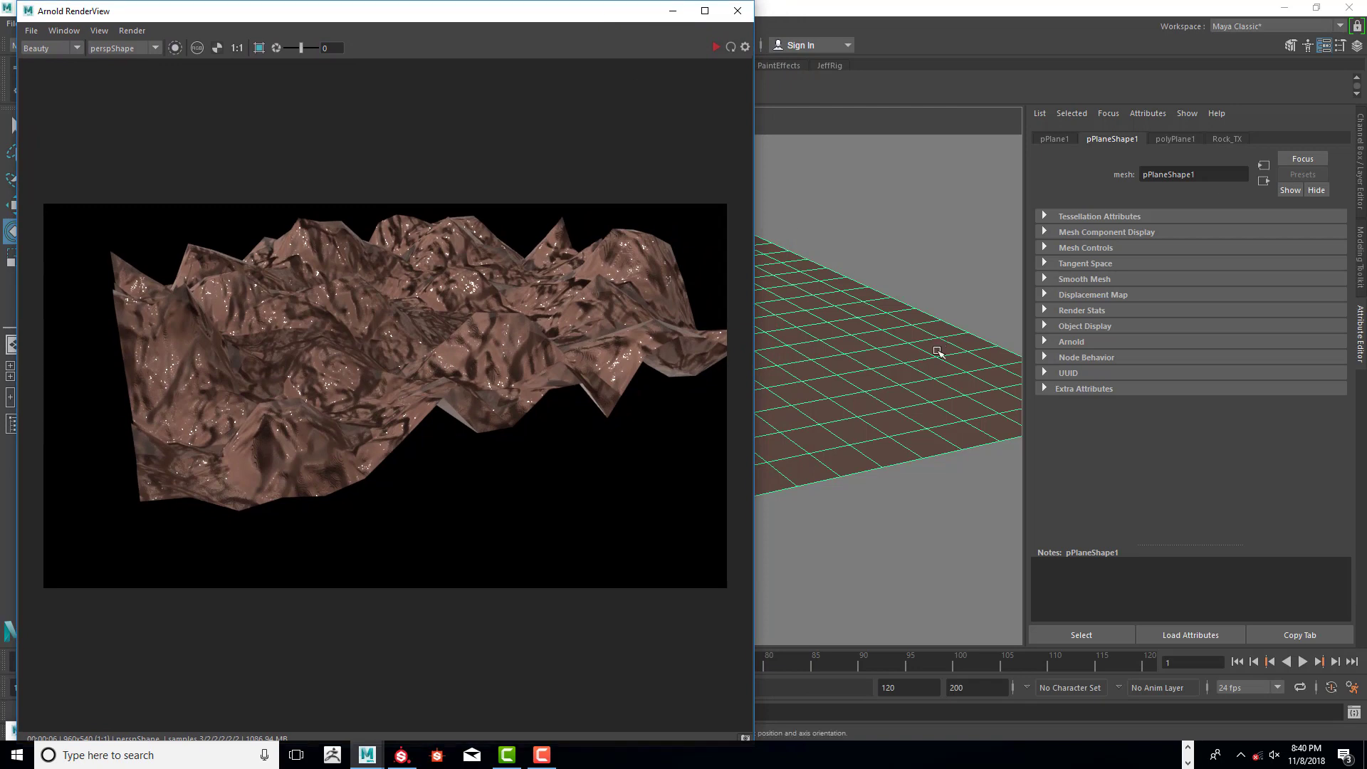
- Expand pPlaneShape1's Arnold Subdivision section in the Attribute Editor
left_click(927, 473)
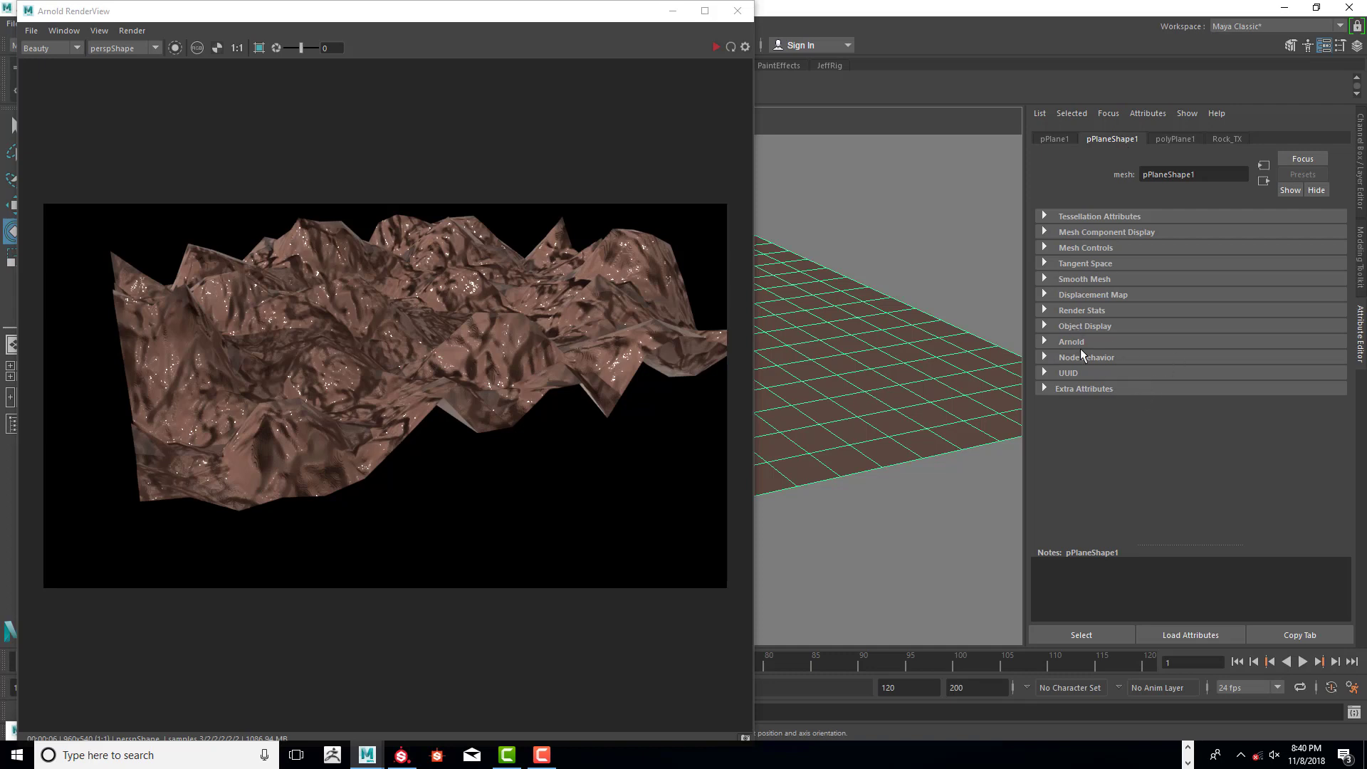
left_click(1045, 342)
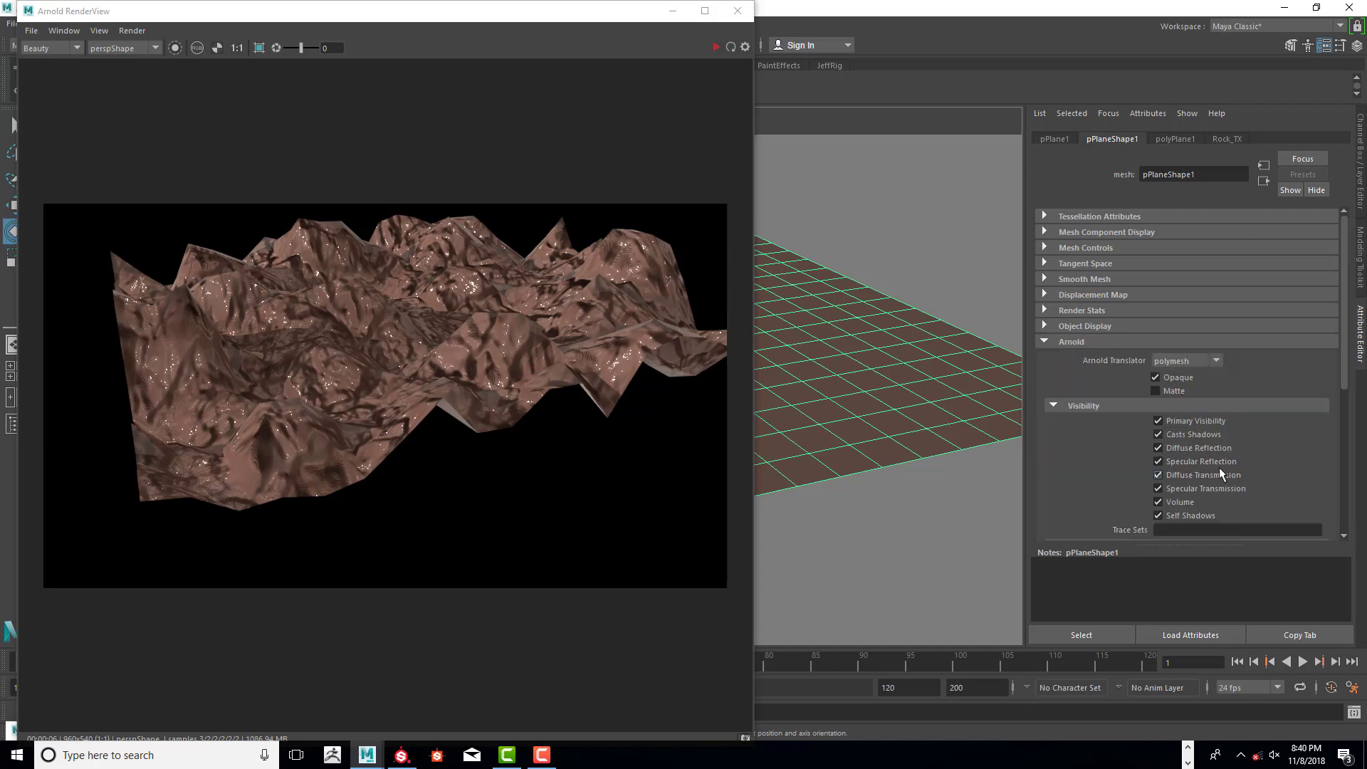
scroll(1341, 388, "down", 5)
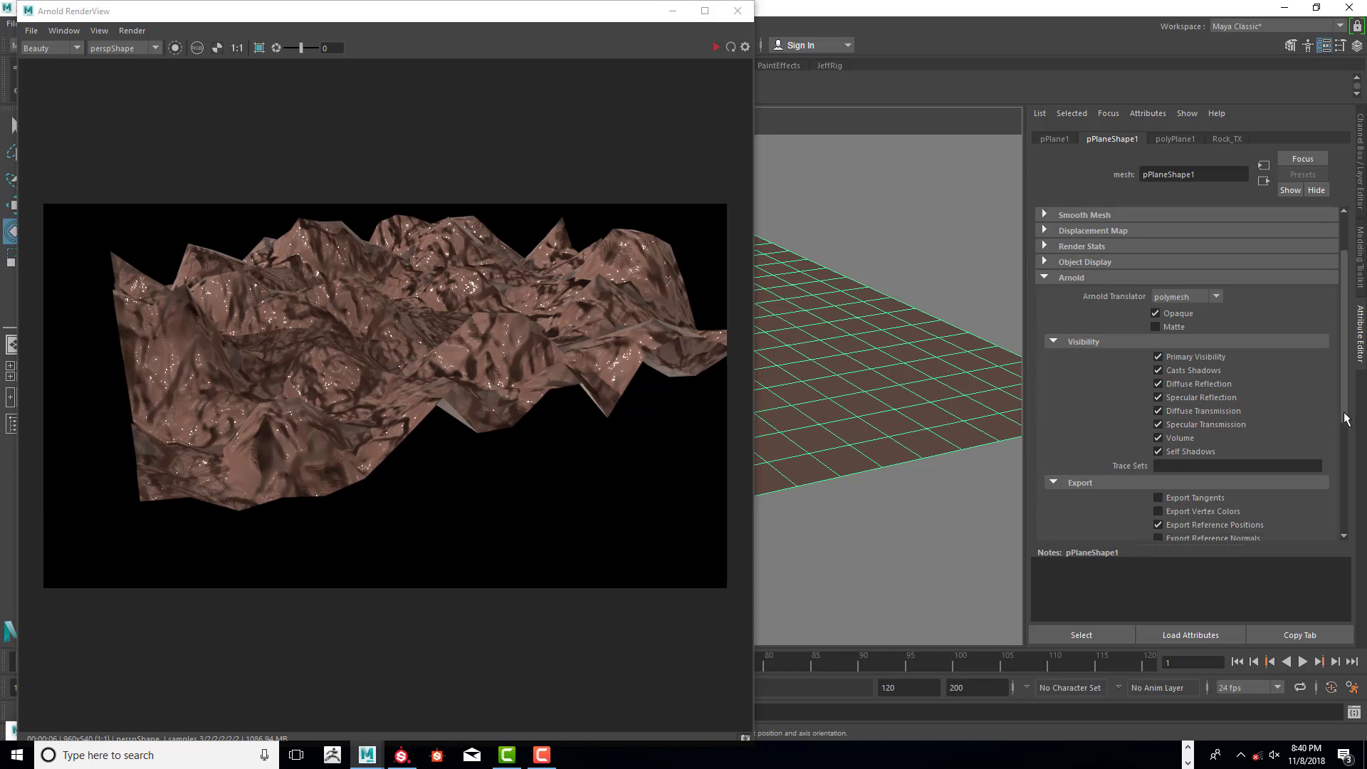
left_click_drag(1350, 450, 1361, 522)
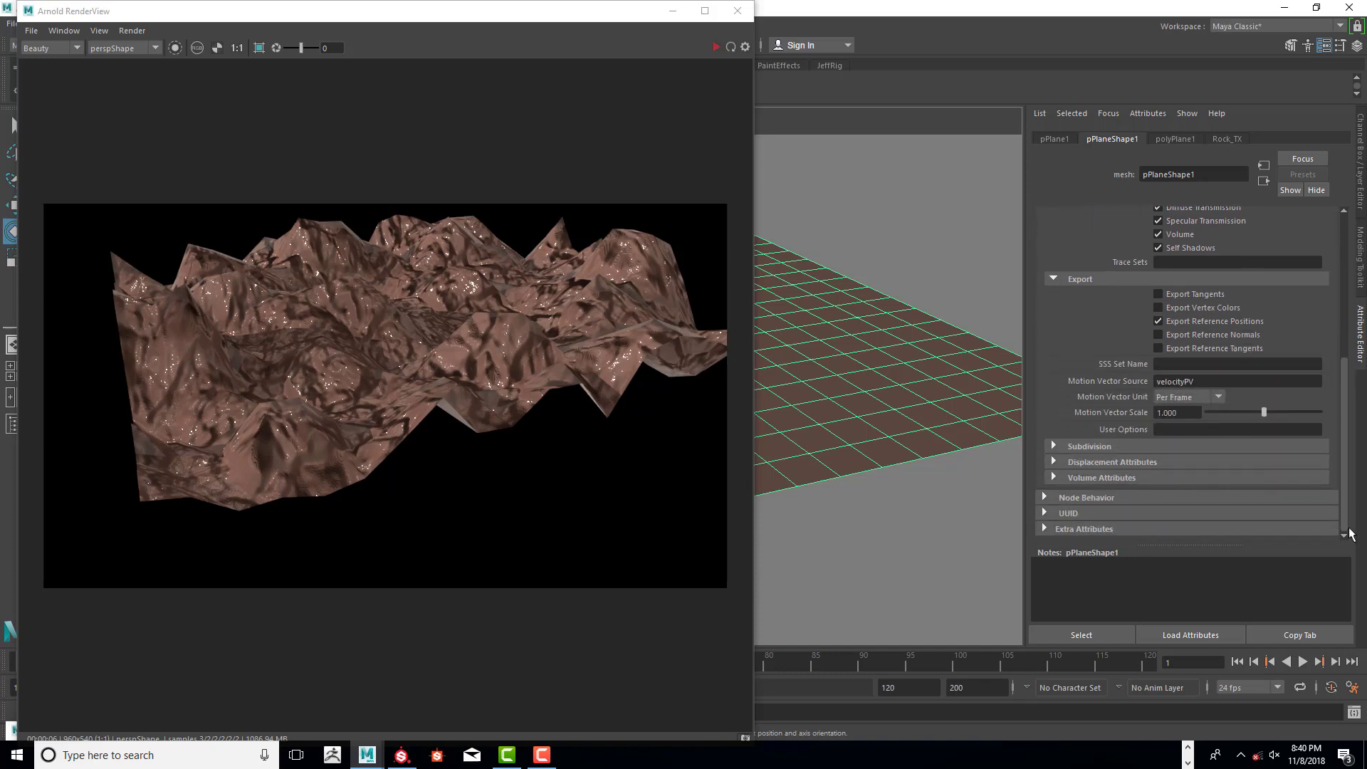
left_click(1054, 447)
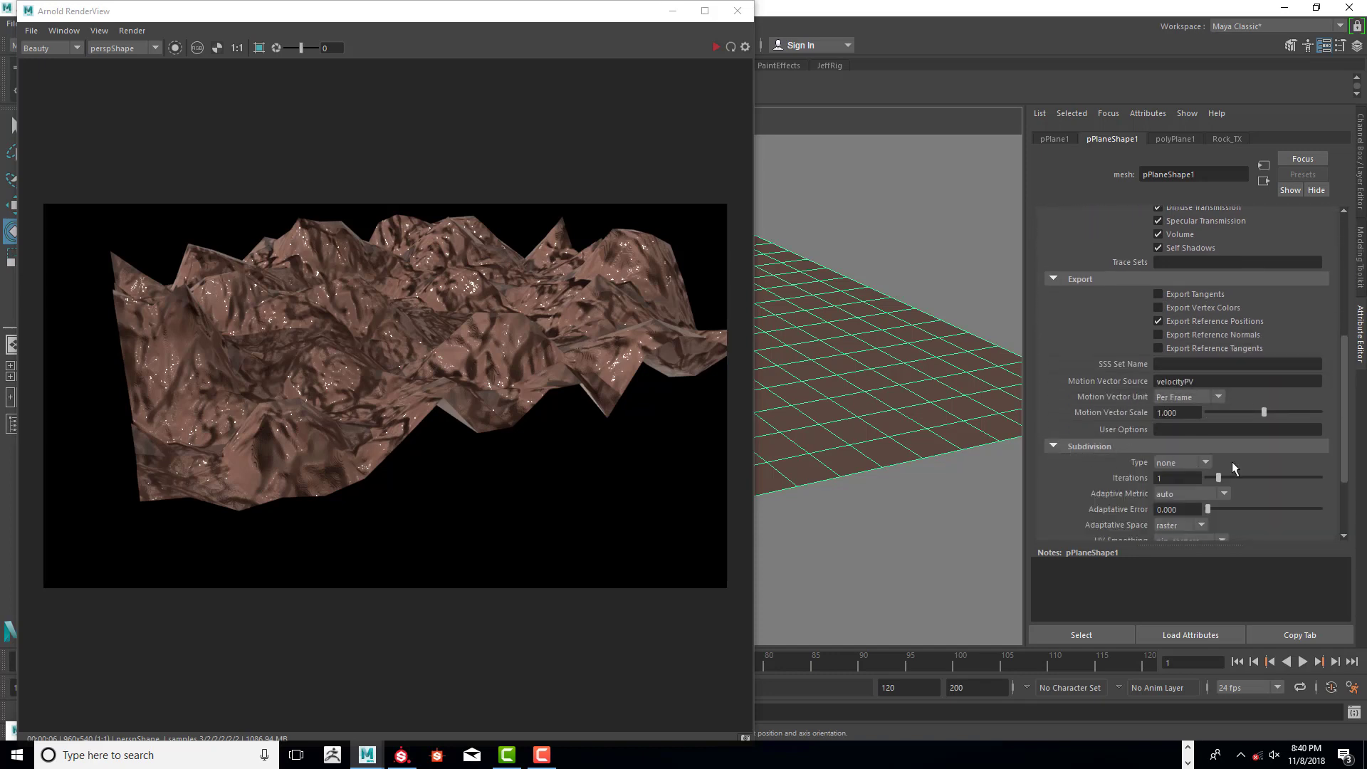
- Set the Subdivision Type to catclark with 4 Iterations
scroll(1313, 462, "down", 3)
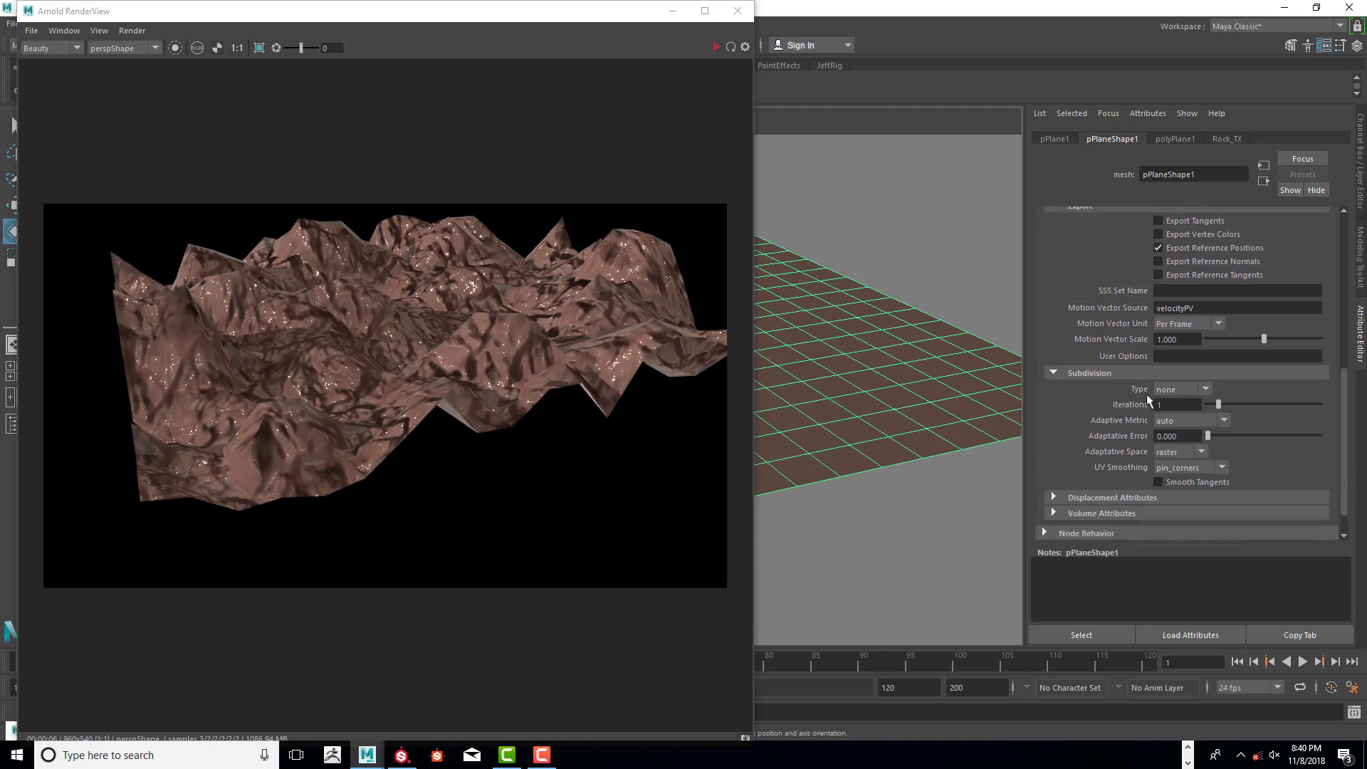
left_click(1206, 390)
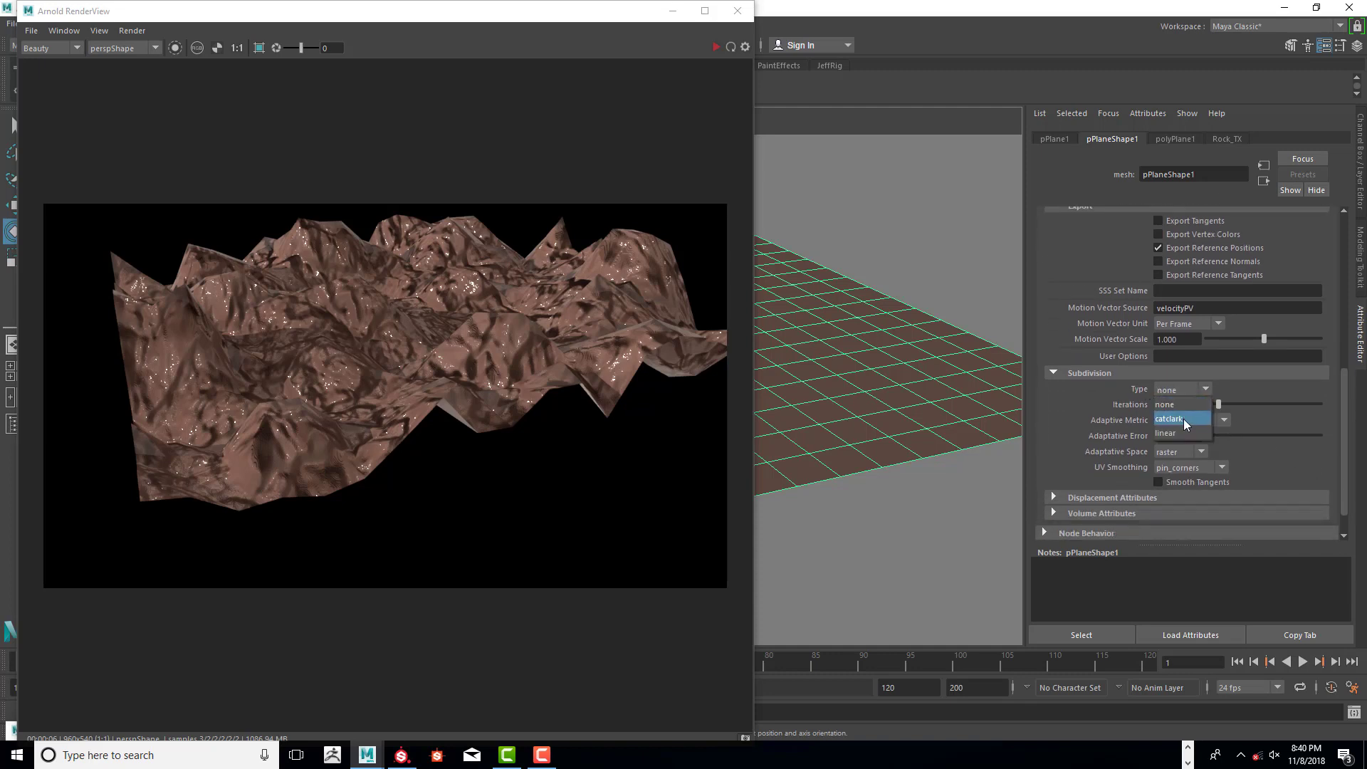
left_click(1183, 418)
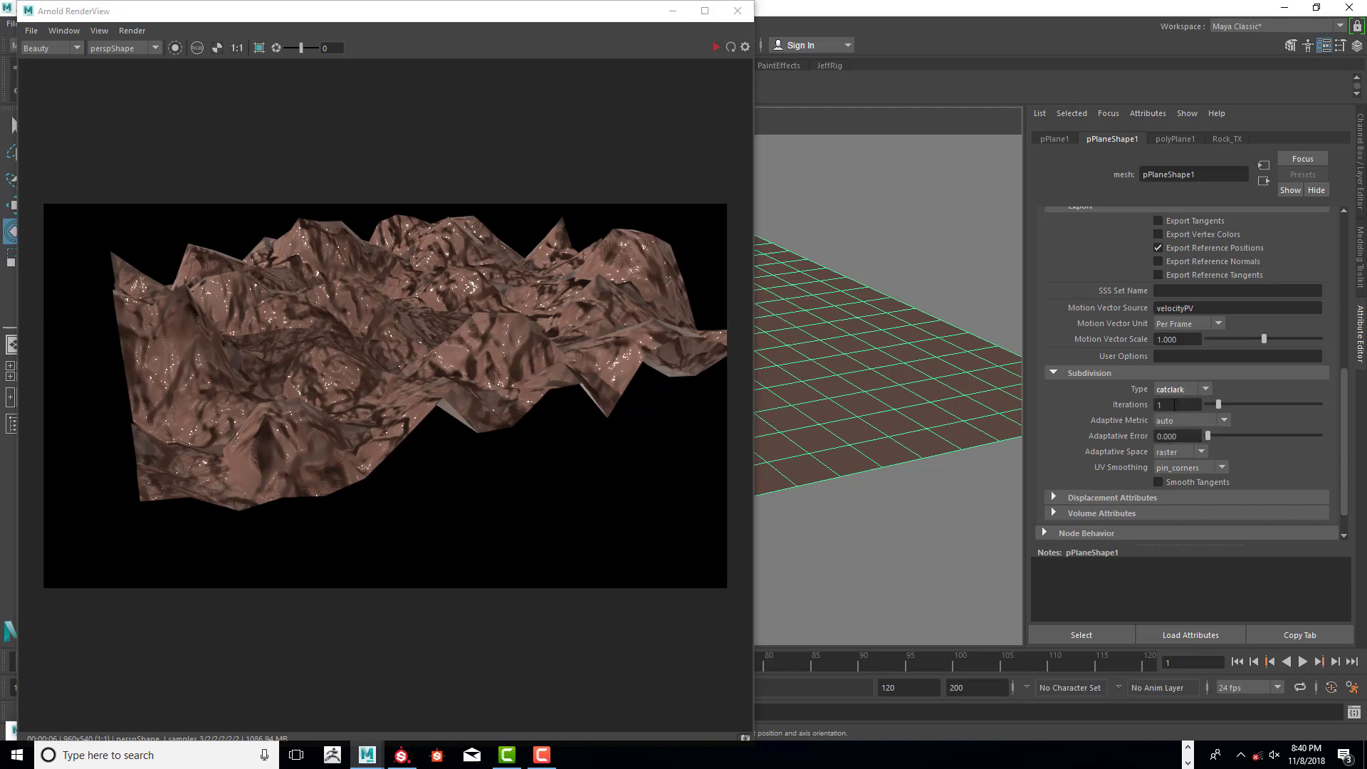
left_click(1160, 405)
key("Return")
left_click(1175, 402)
double_click(1153, 404)
- Re-render the catclark-subdivided terrain in Arnold RenderView and stop once the finer peaks appear
left_click_drag(240, 11, 313, 12)
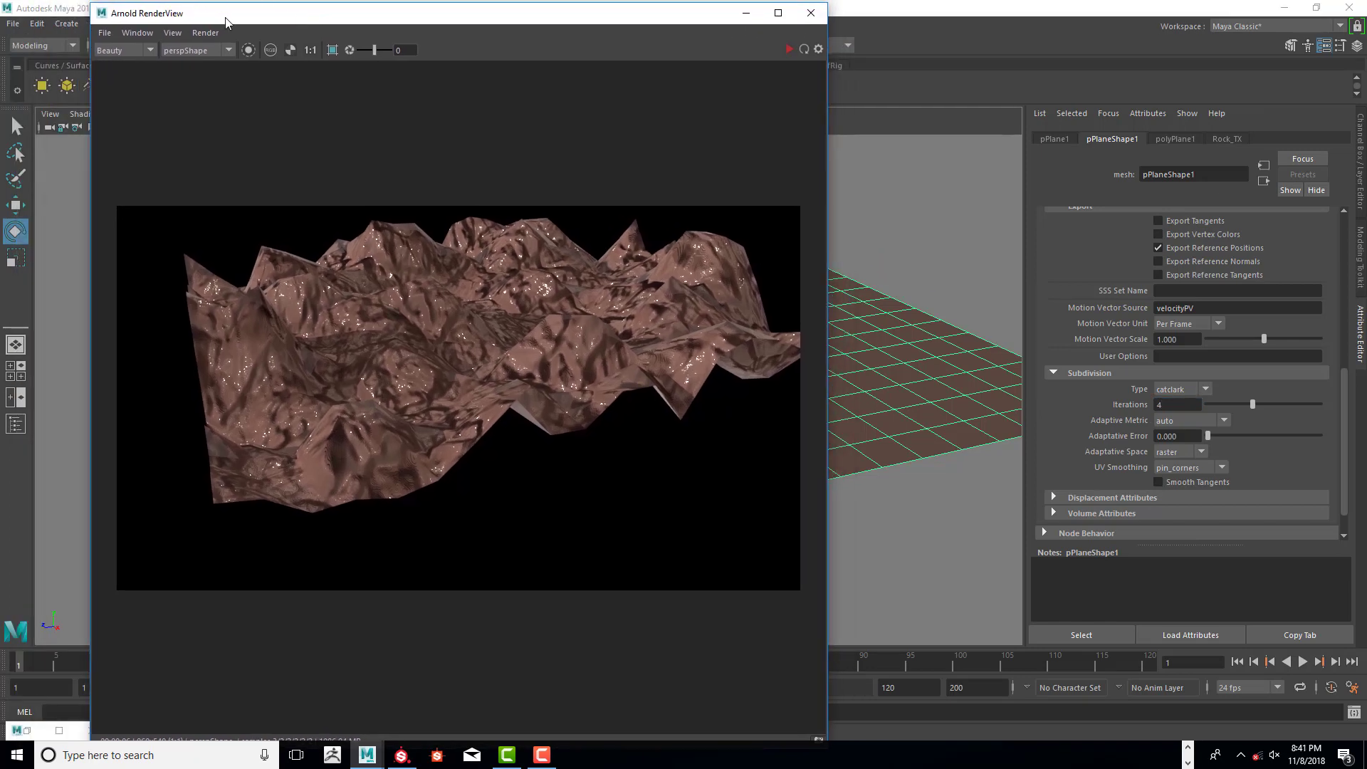
left_click(788, 50)
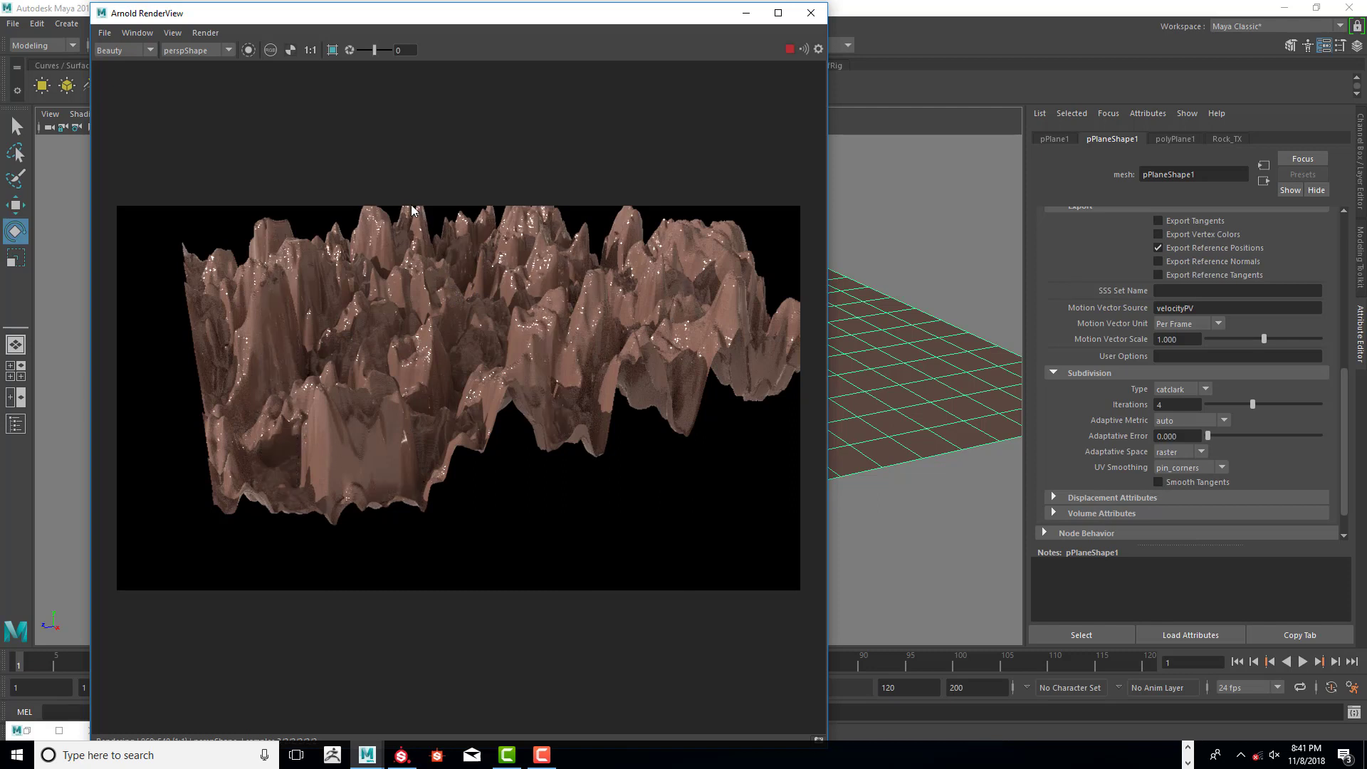
left_click(789, 49)
left_click_drag(700, 21, 704, 75)
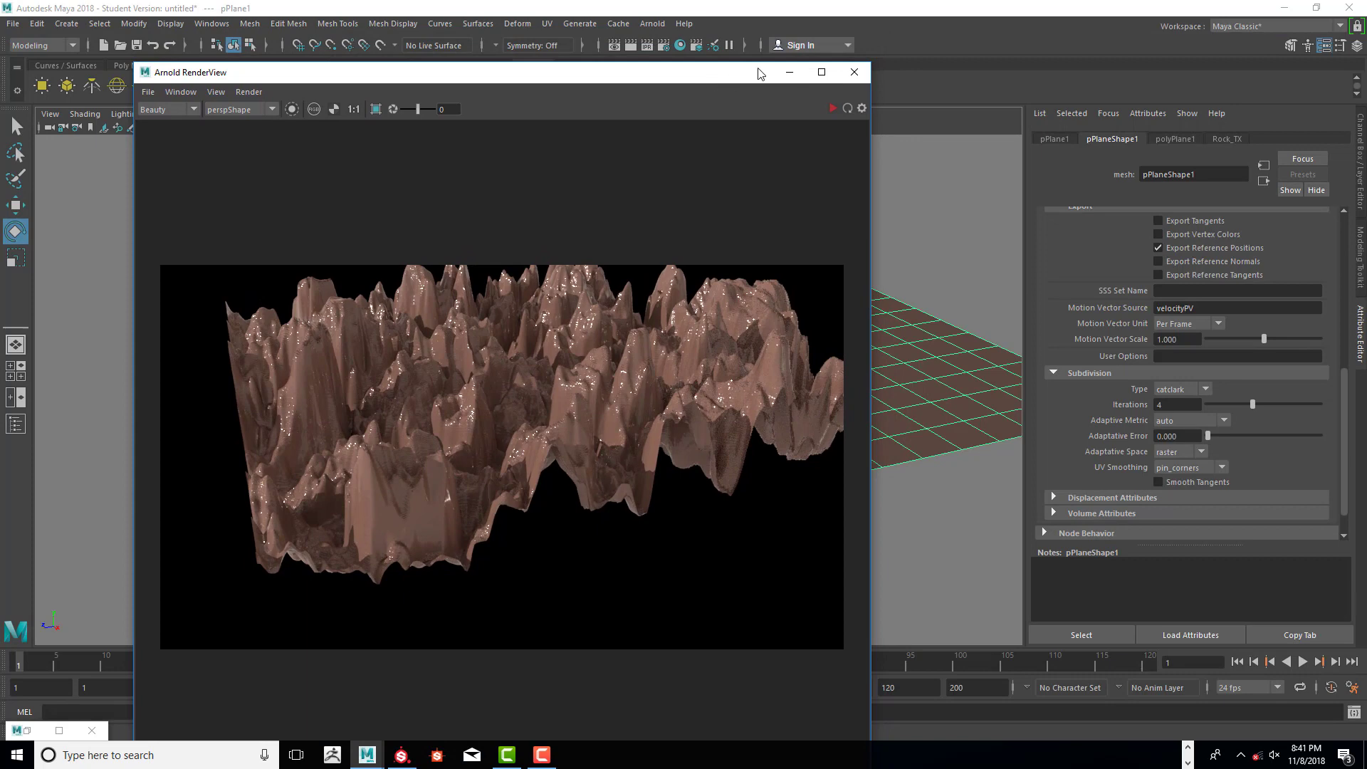
- Minimize RenderView and resize Hypershade to bring the rock material's shader nodes into view
left_click(788, 75)
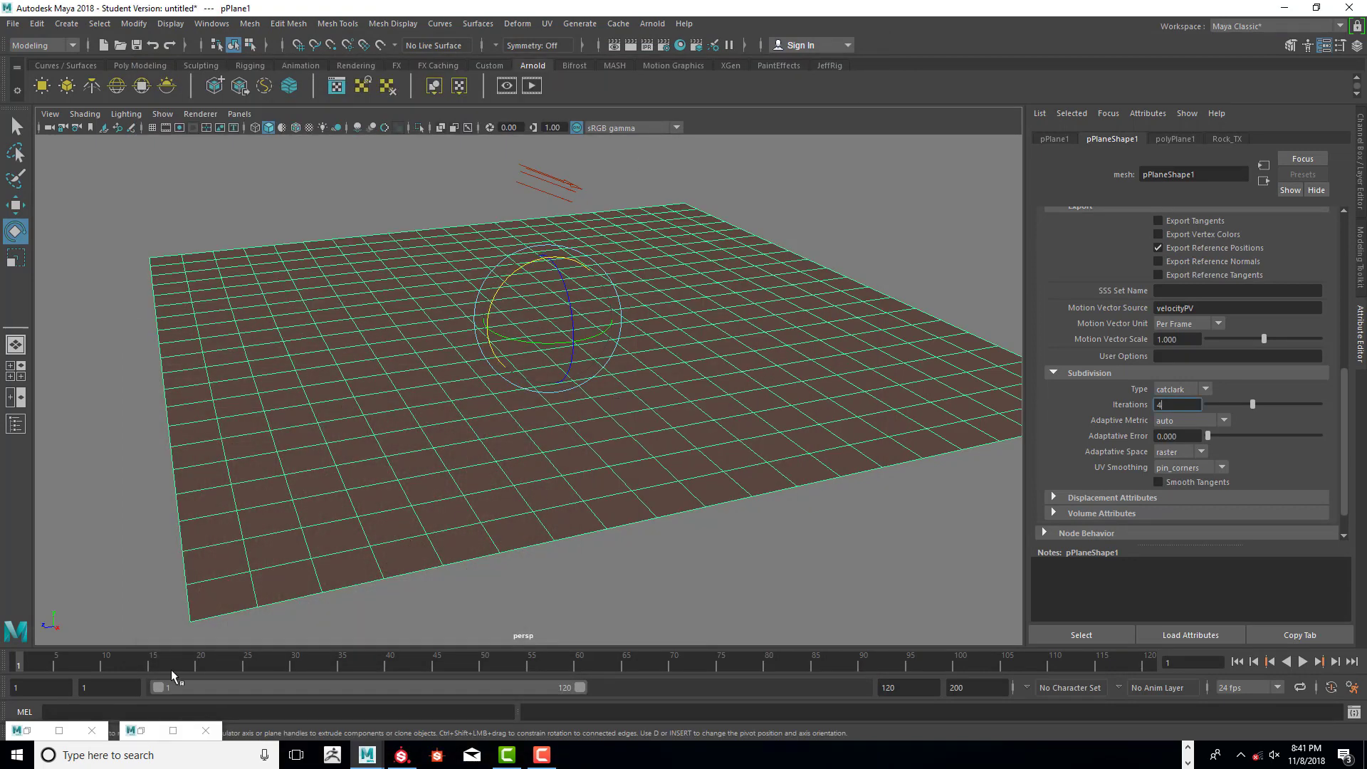
left_click(72, 730)
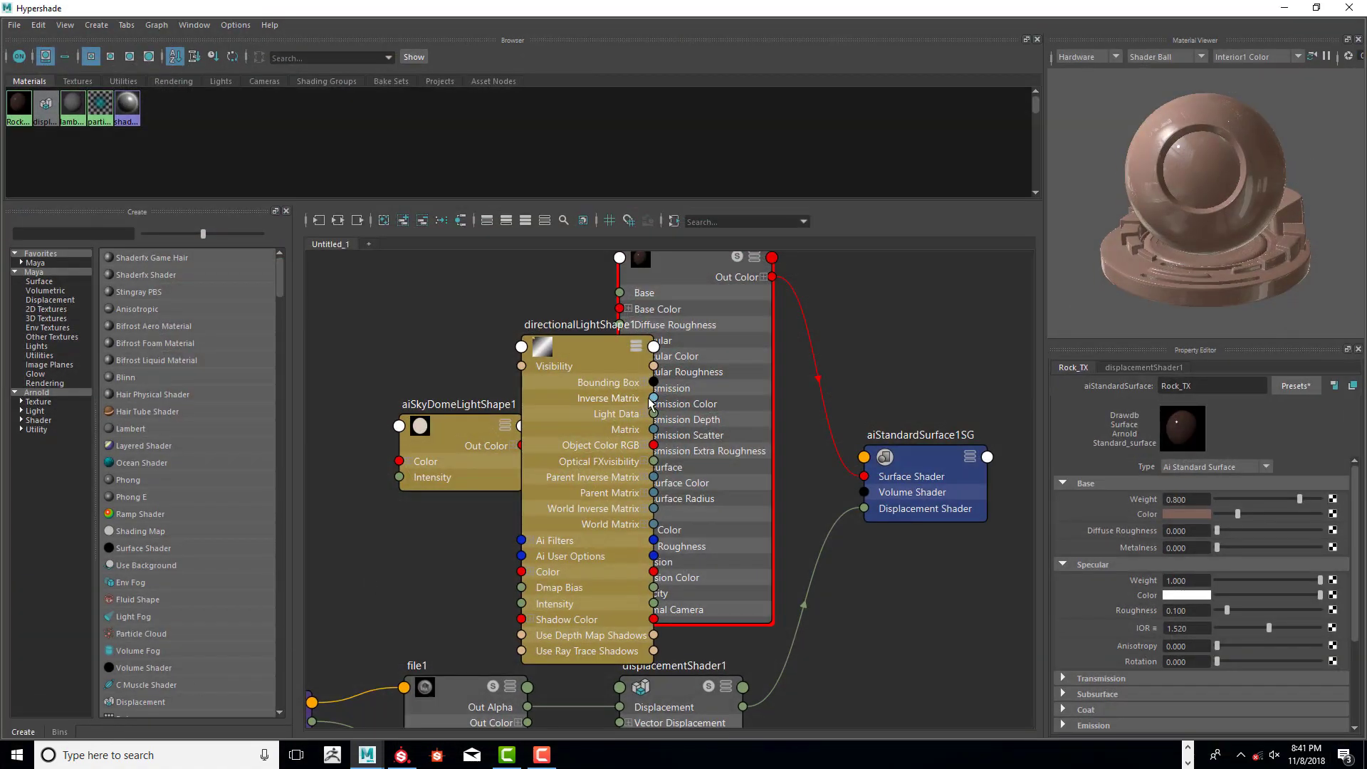
left_click_drag(855, 8, 874, 124)
left_click_drag(1271, 469, 891, 469)
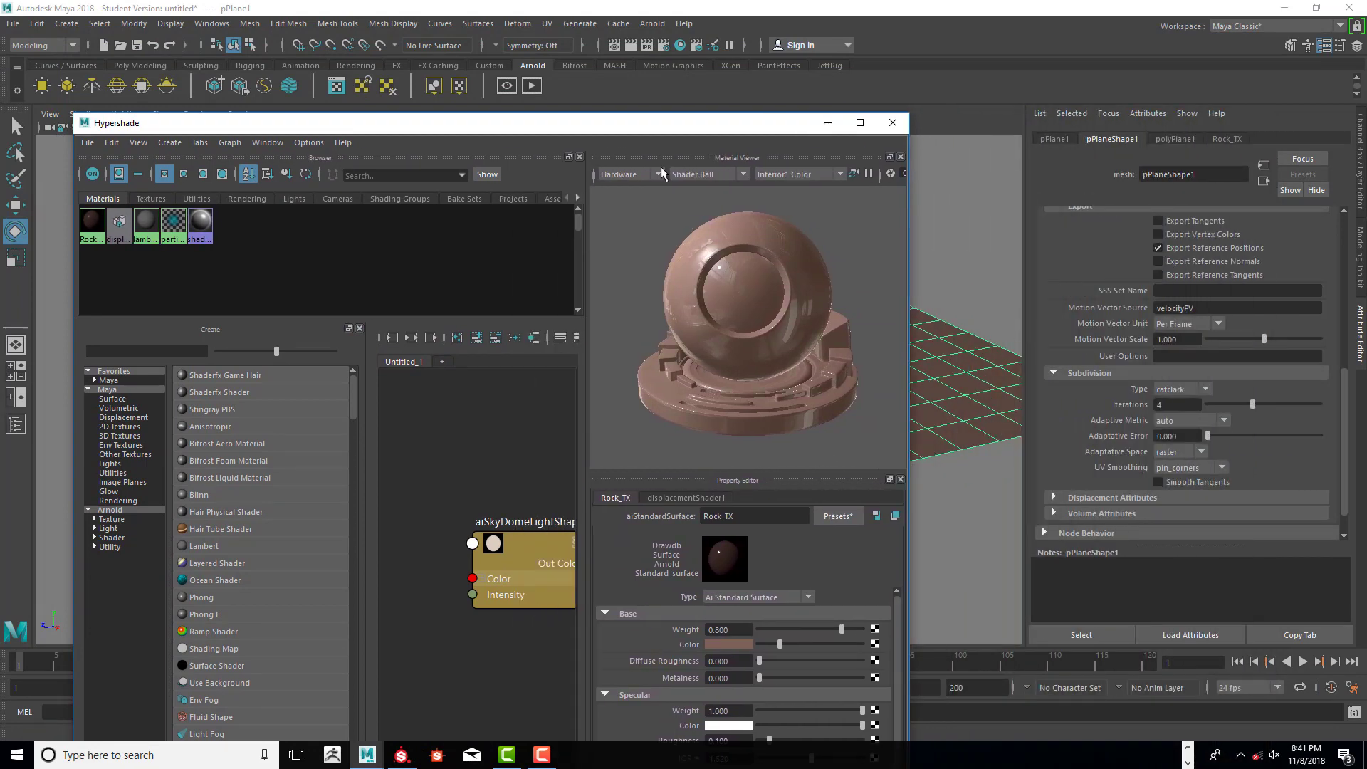
left_click_drag(662, 128, 901, 59)
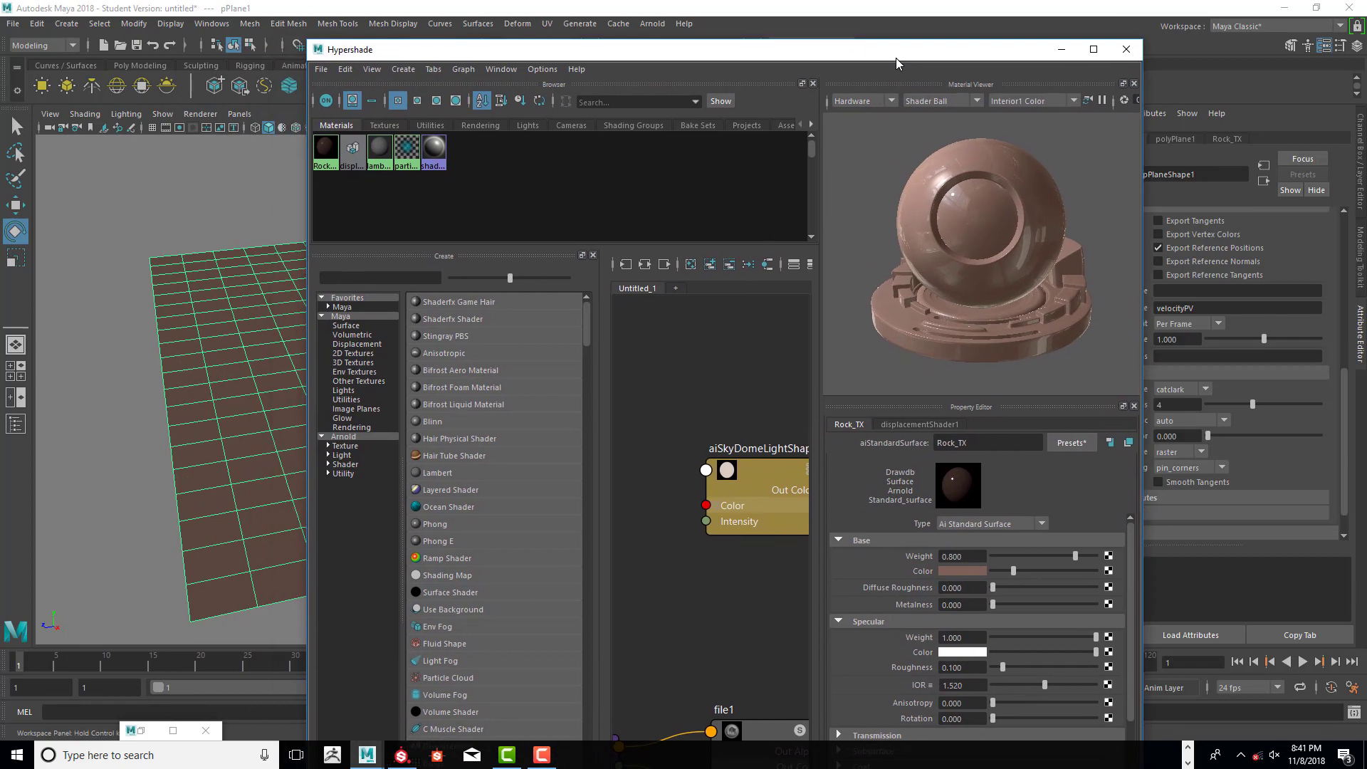
scroll(775, 499, "down", 3)
scroll(775, 535, "up", 4)
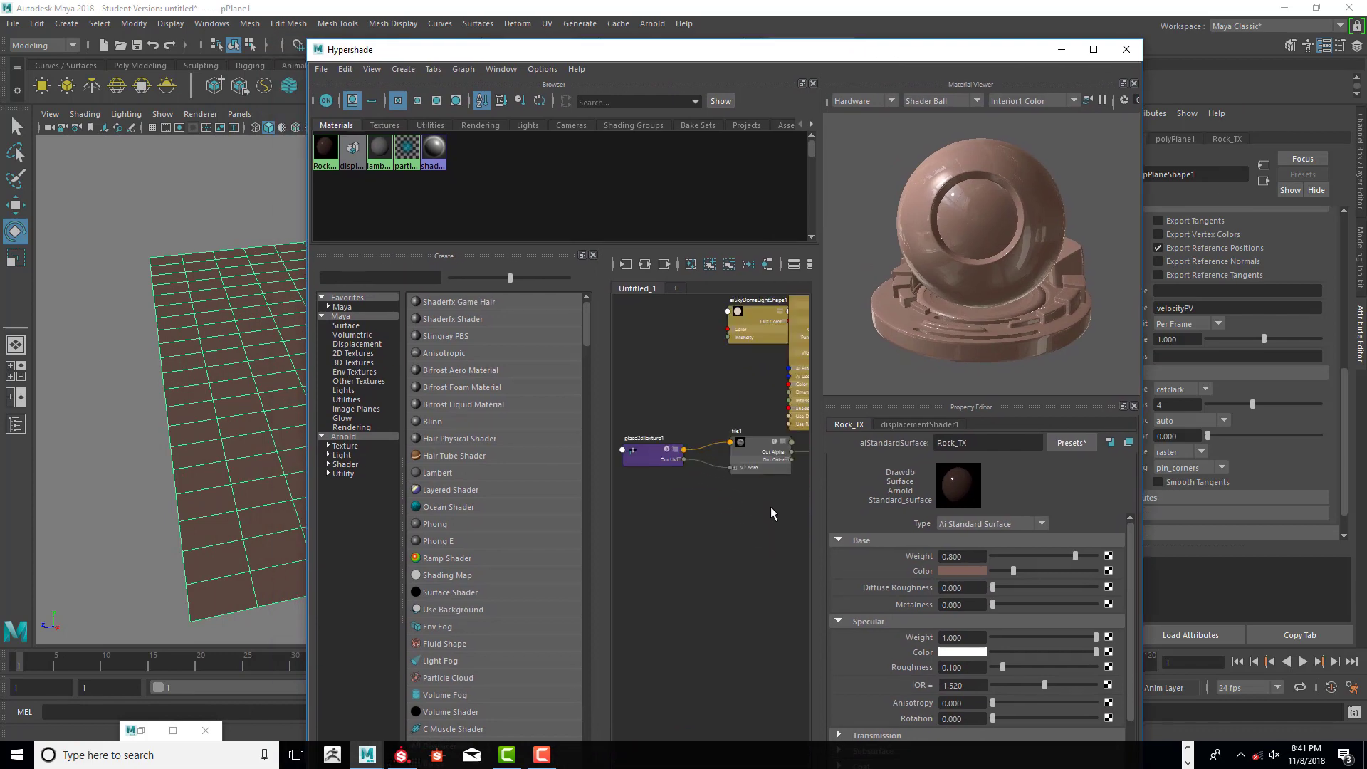
middle_click_drag(770, 506, 694, 649)
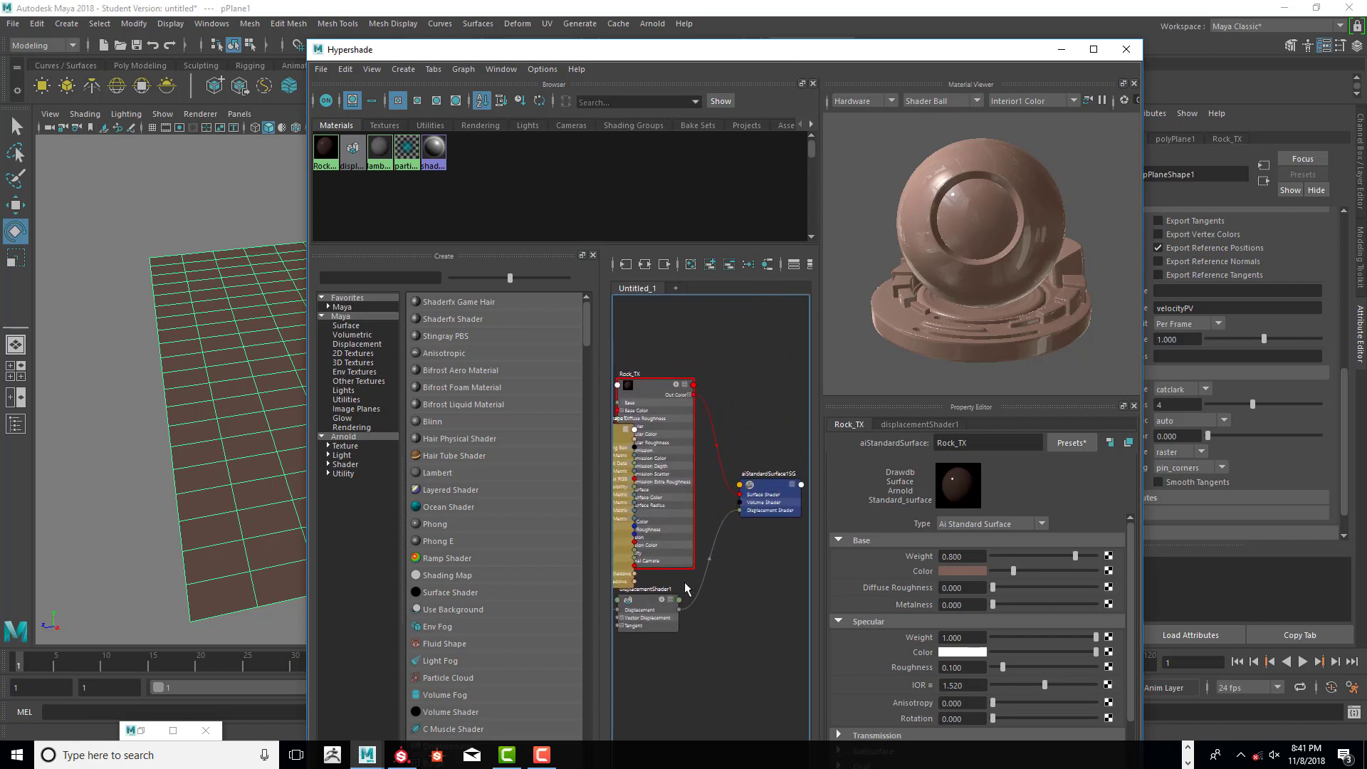
- Set displacementShader1's Scale to 0.150 and restore the Arnold RenderView
left_click(769, 490)
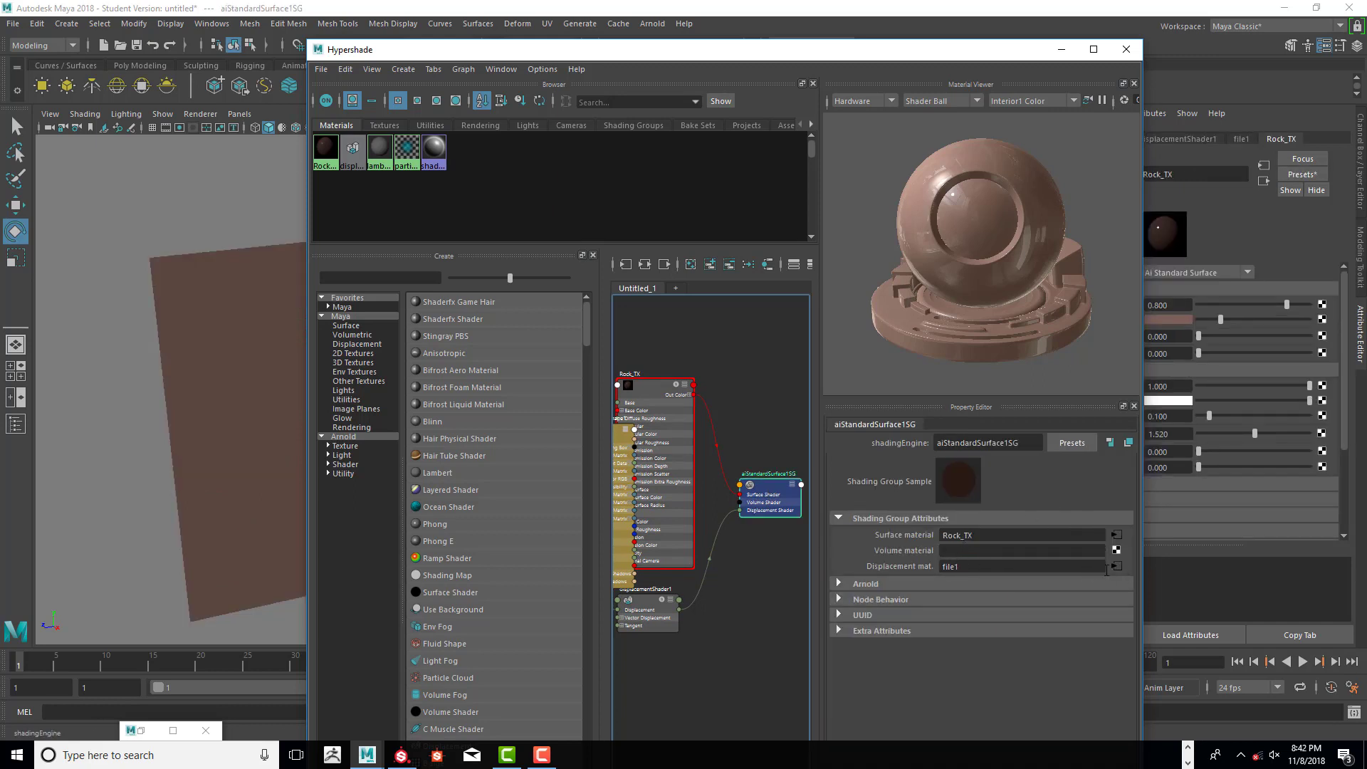
left_click(639, 606)
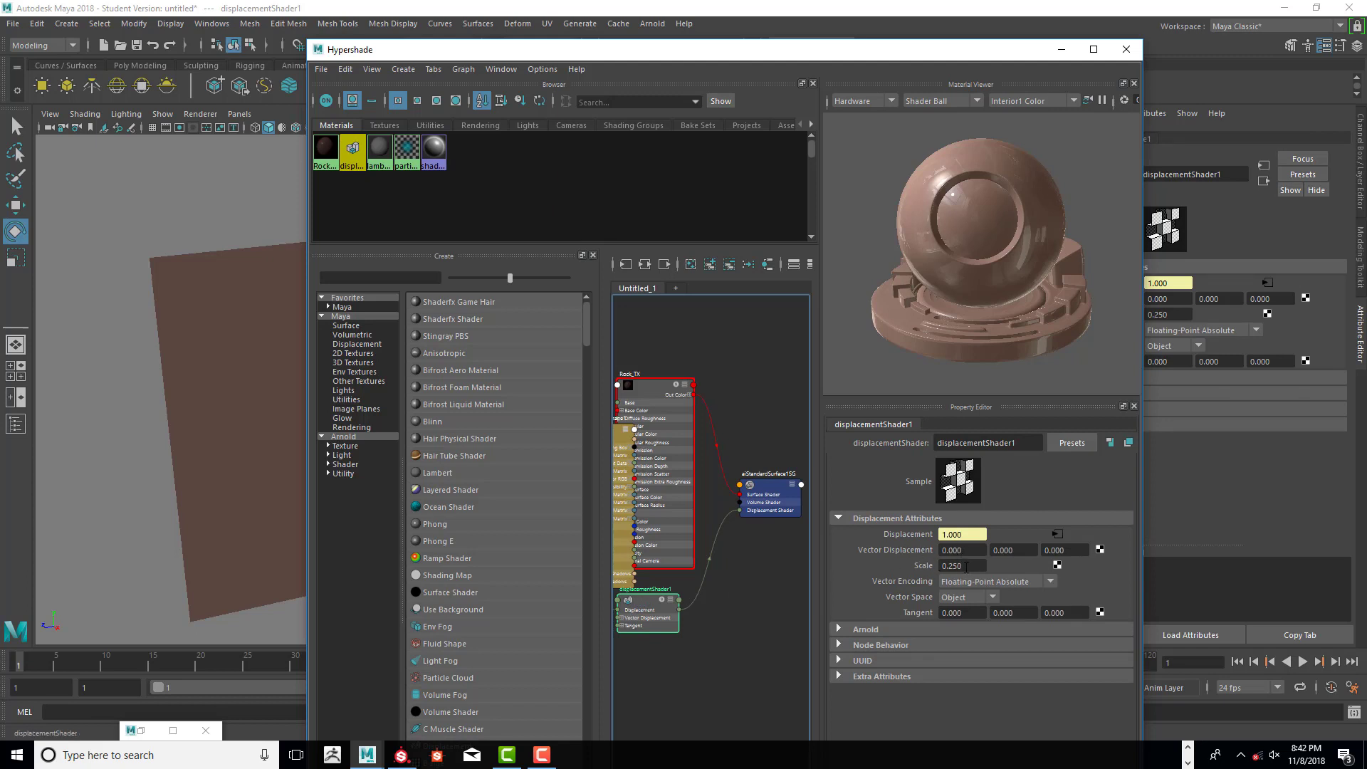
left_click(961, 566)
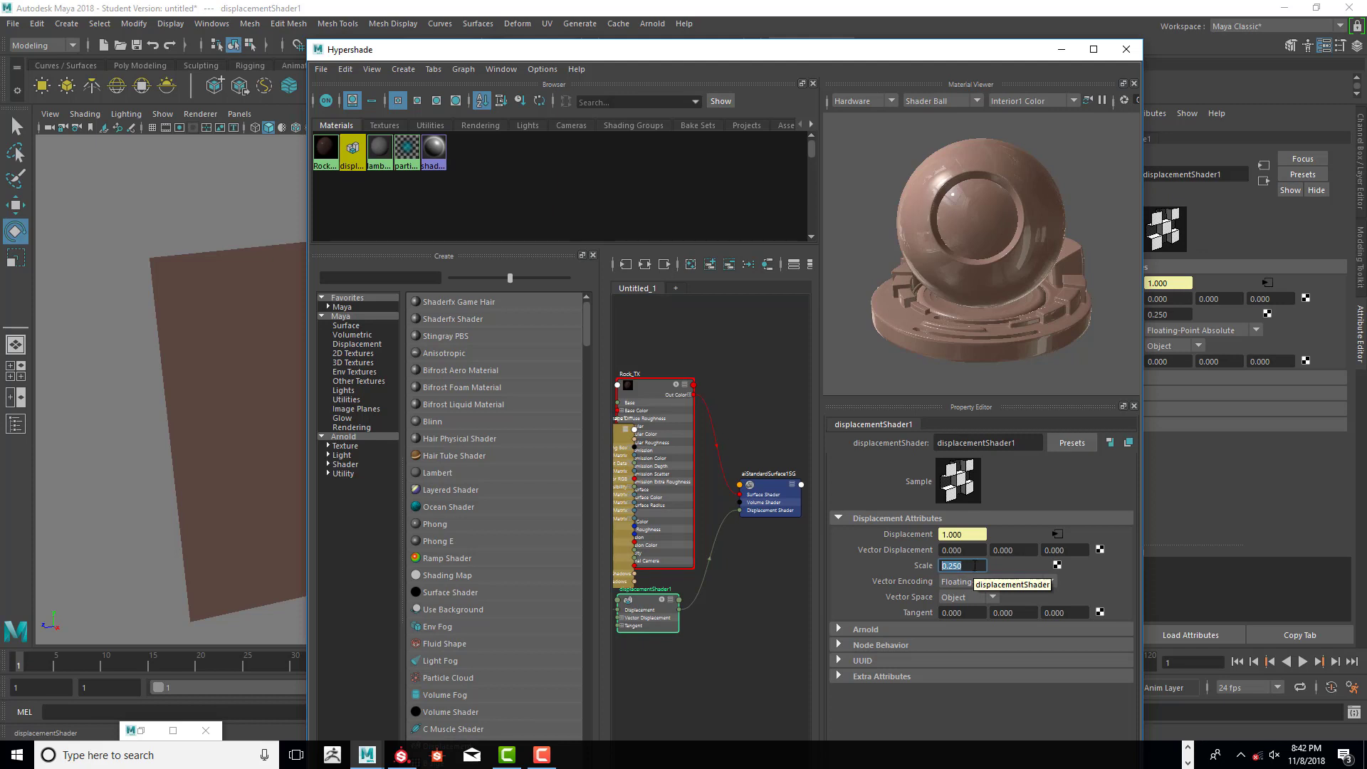
type(".15")
key("Return")
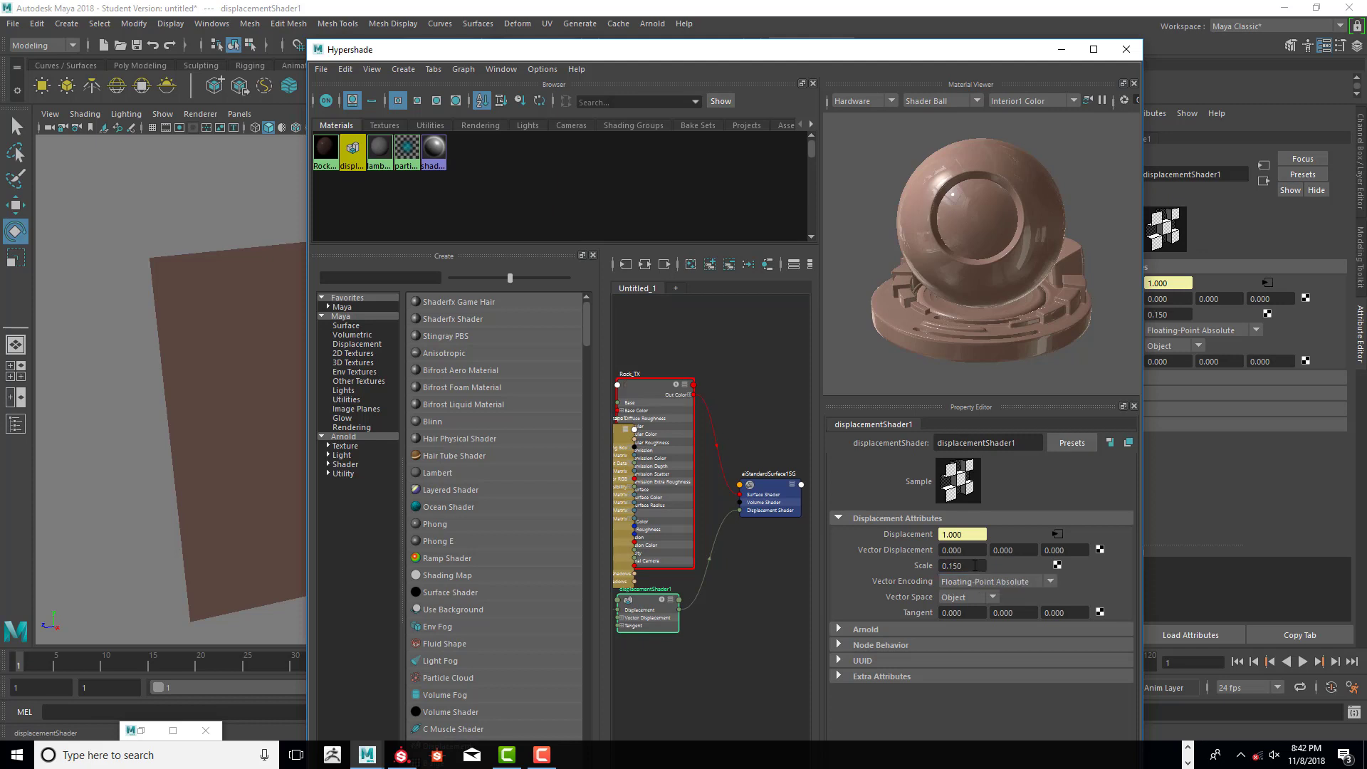
left_click(174, 731)
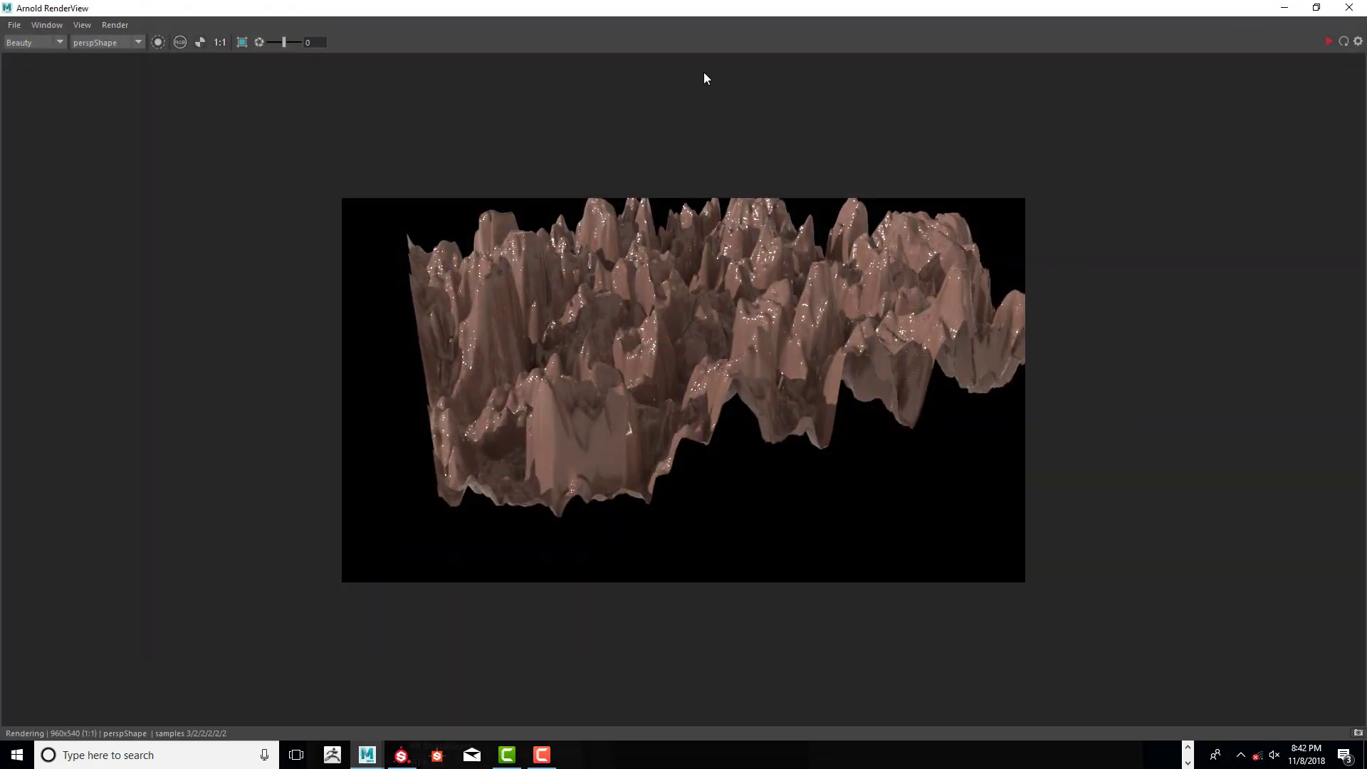
- Re-render at 0.150 scale, then lower displacementShader1's Scale to 0.050 and restore RenderView
left_click(1327, 41)
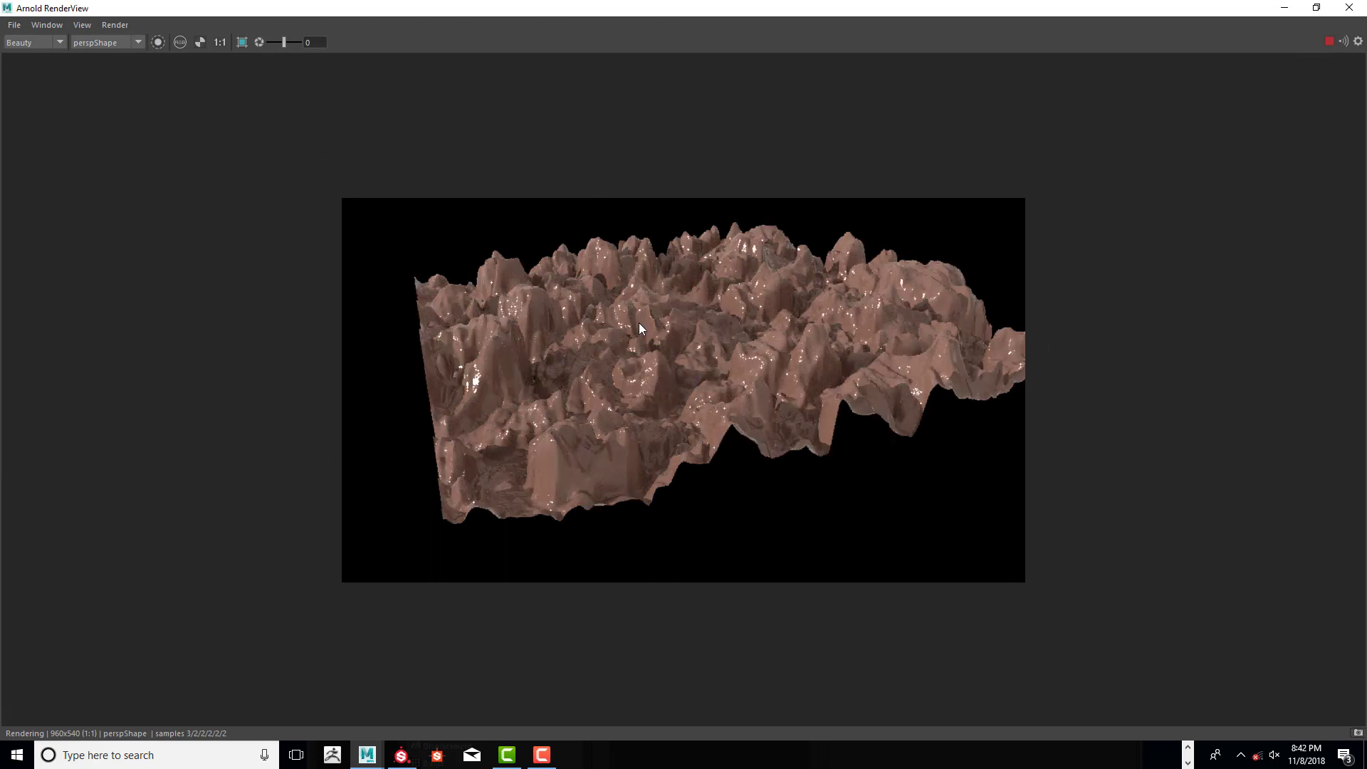
left_click(1286, 10)
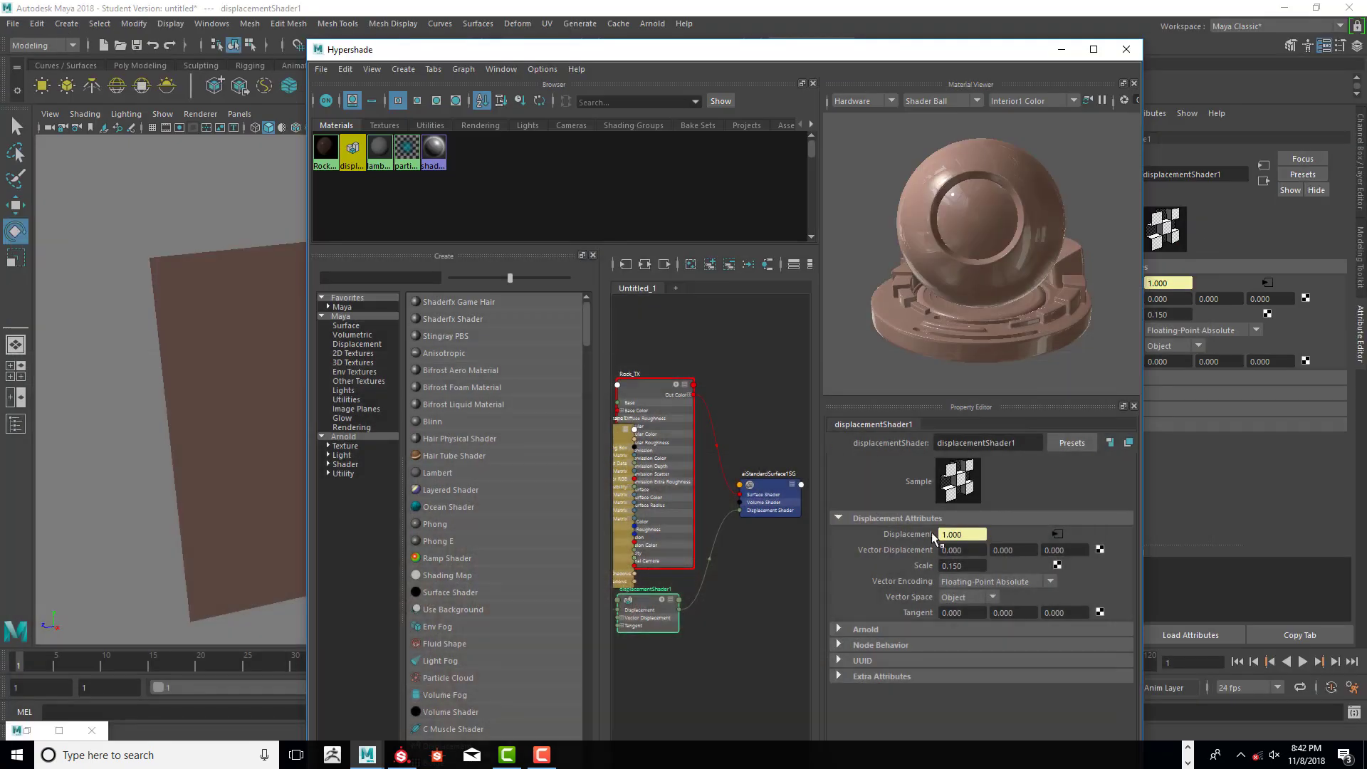
double_click(953, 565)
type("0")
type("5")
key("Return")
left_click(59, 730)
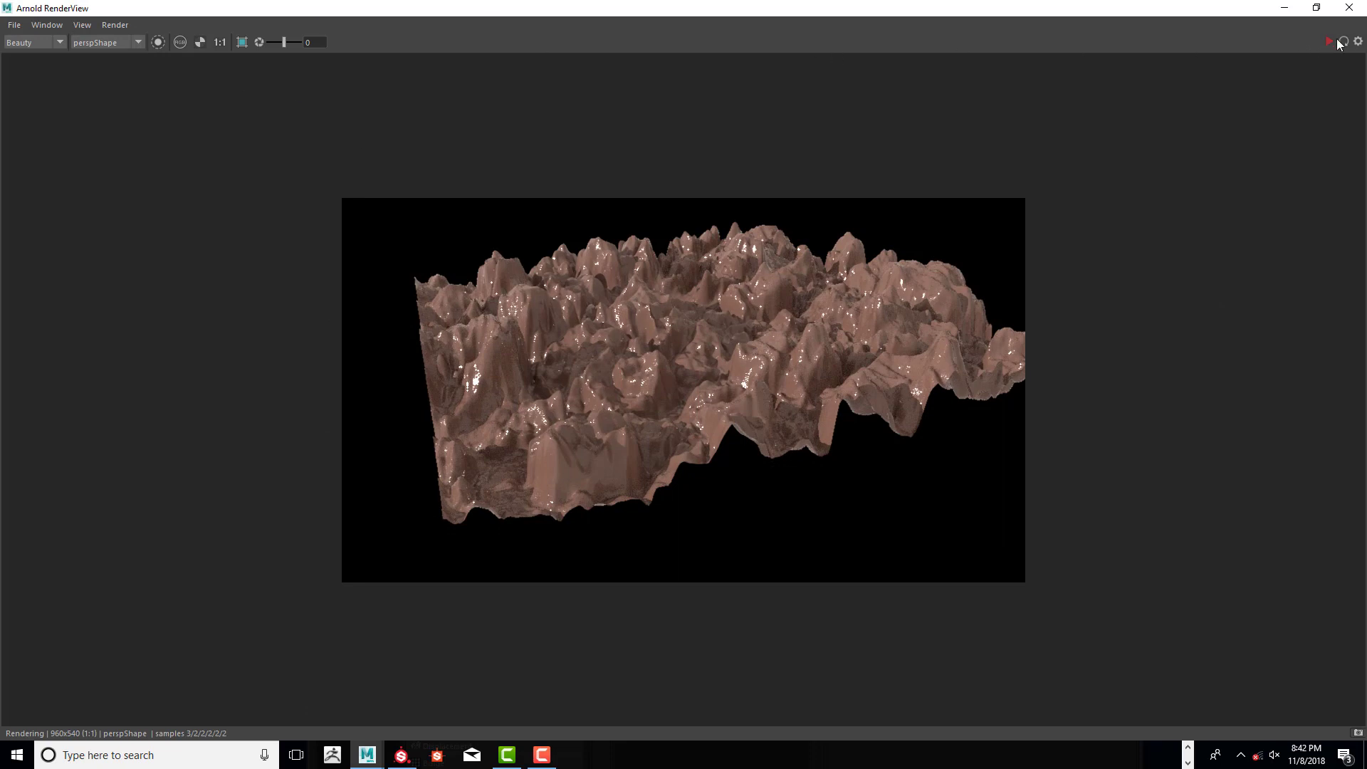
- Re-render the terrain in Arnold RenderView with the 0.050 displacement scale
left_click(1341, 42)
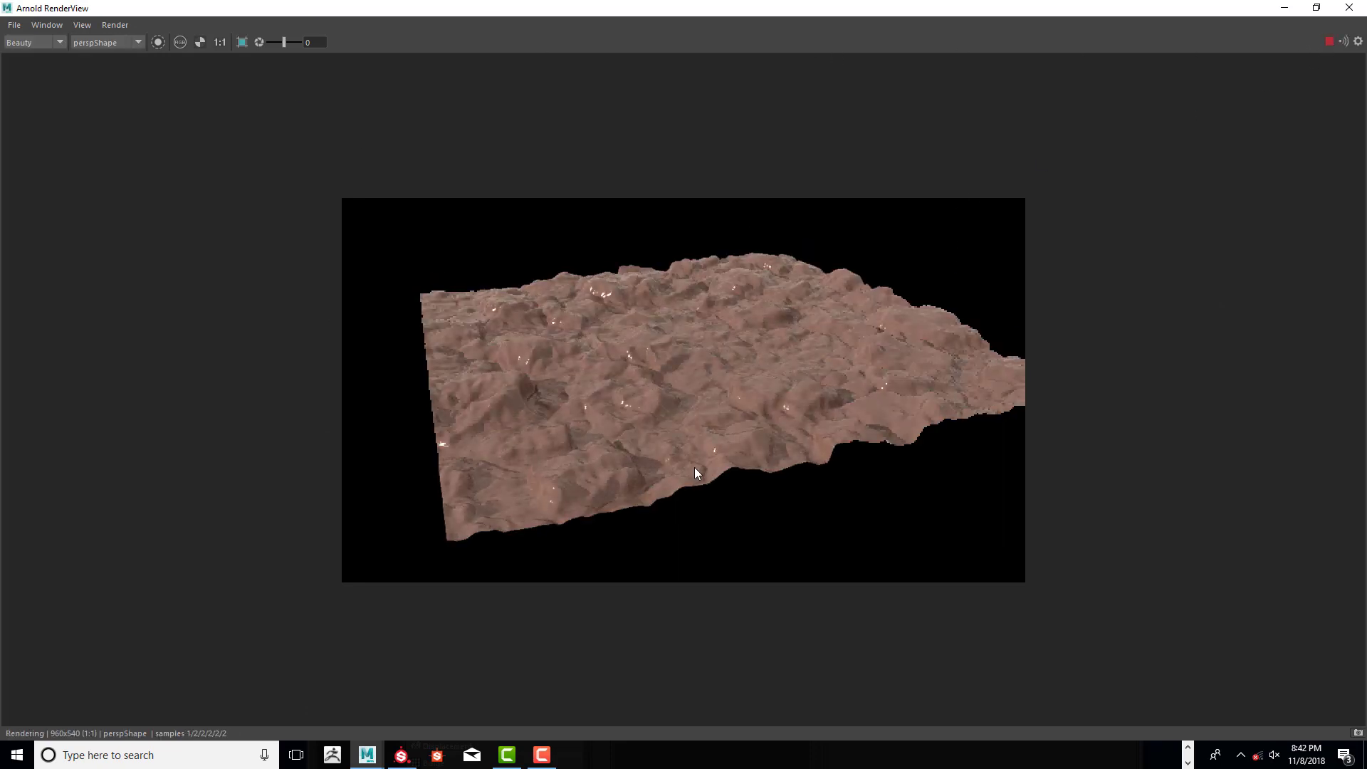